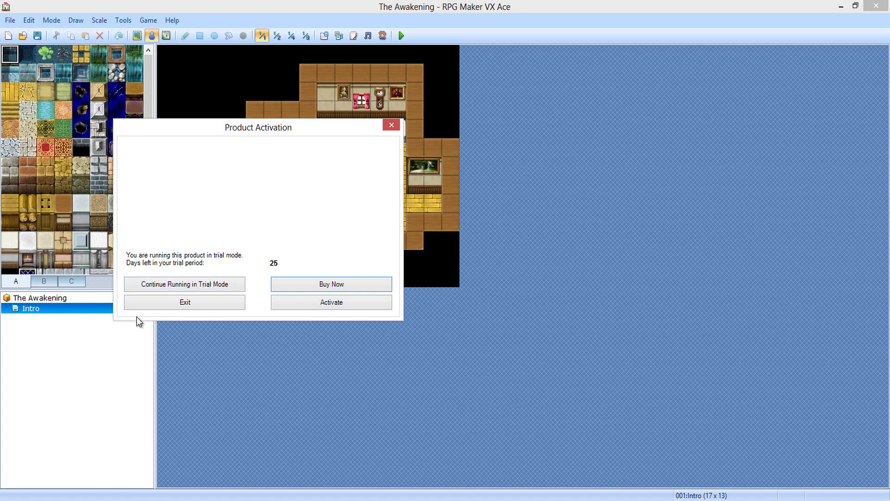
Continue in trial mode and review the existing picture event beside the bed on the Intro map
{"action": "left_click", "coordinate": [213, 286]}
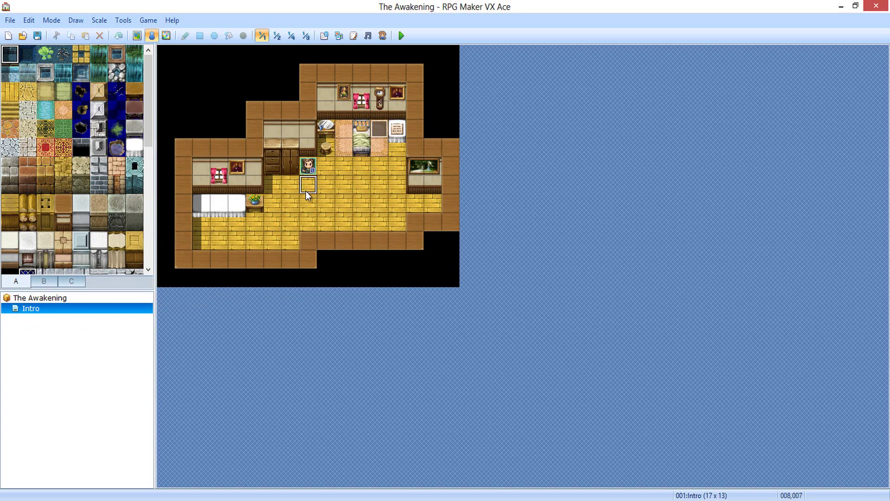
{"action": "double_click", "coordinate": [385, 130]}
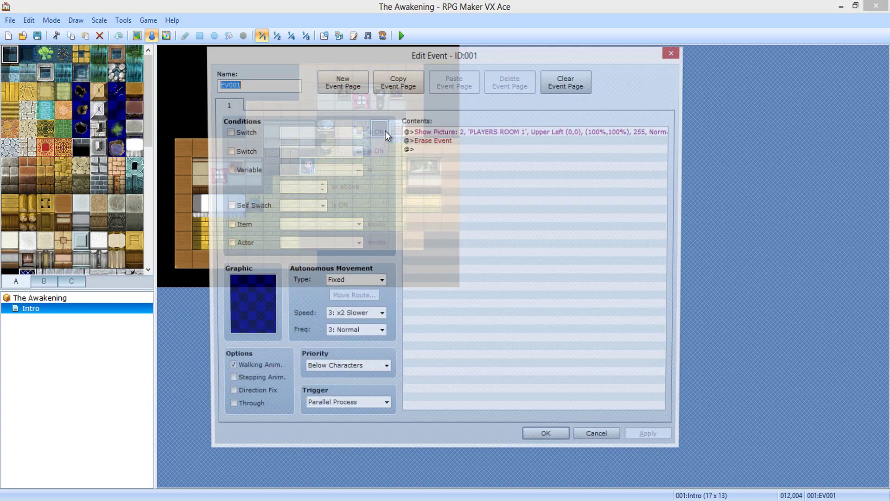
{"action": "left_click", "coordinate": [596, 437]}
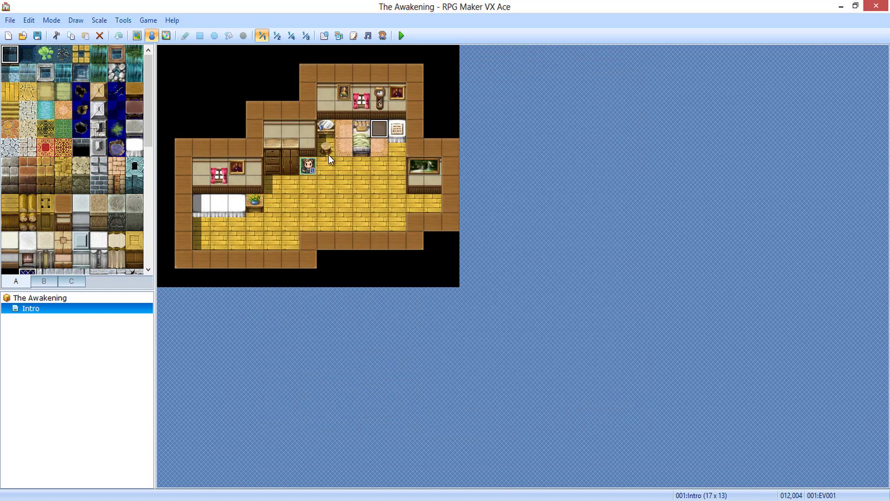
Move the player's starting position to the tile diagonally below the picture event beside the bed, and review that event's commands
{"action": "left_click_drag", "start_coordinate": [308, 164], "coordinate": [397, 147]}
{"action": "double_click", "coordinate": [379, 129]}
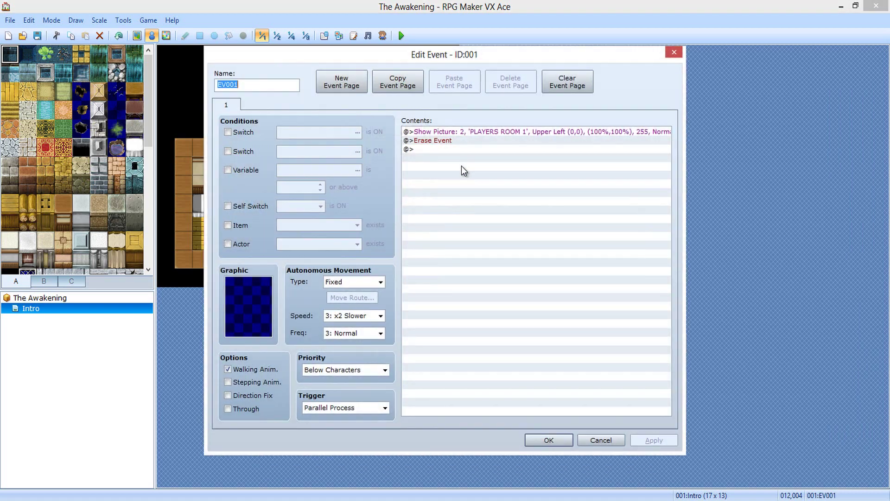
{"action": "left_click", "coordinate": [590, 434]}
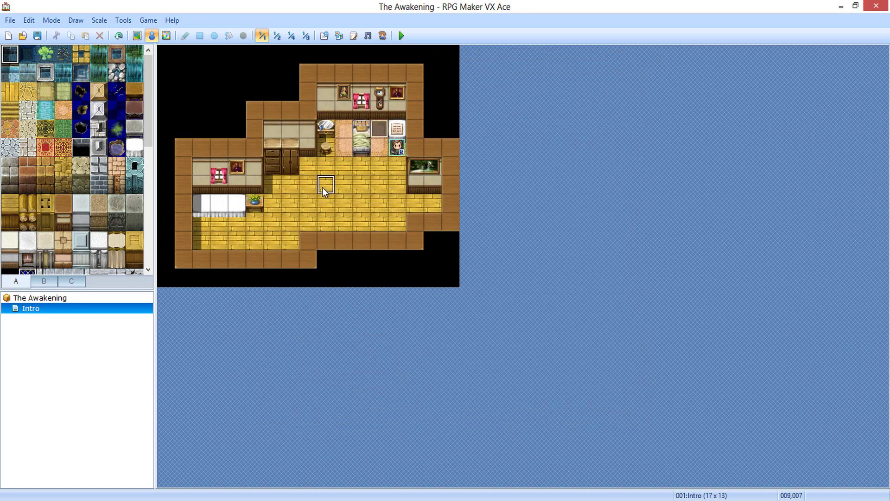
Create a new event on floor tile 009,007 of the Intro map with the Parallel Process trigger
{"action": "double_click", "coordinate": [323, 187]}
{"action": "left_click", "coordinate": [333, 408]}
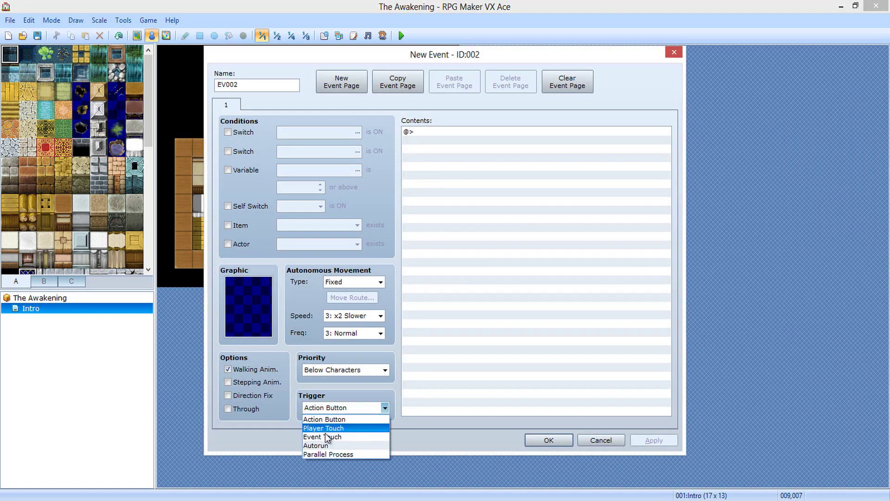
{"action": "left_click", "coordinate": [328, 454]}
Start a Tint Screen command in the new event with red, green and blue each set to -255
{"action": "double_click", "coordinate": [464, 175]}
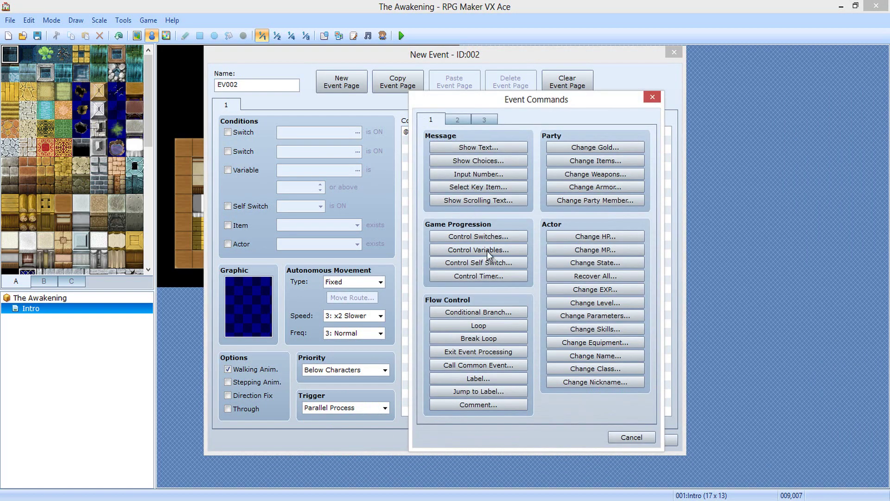
{"action": "left_click", "coordinate": [458, 119]}
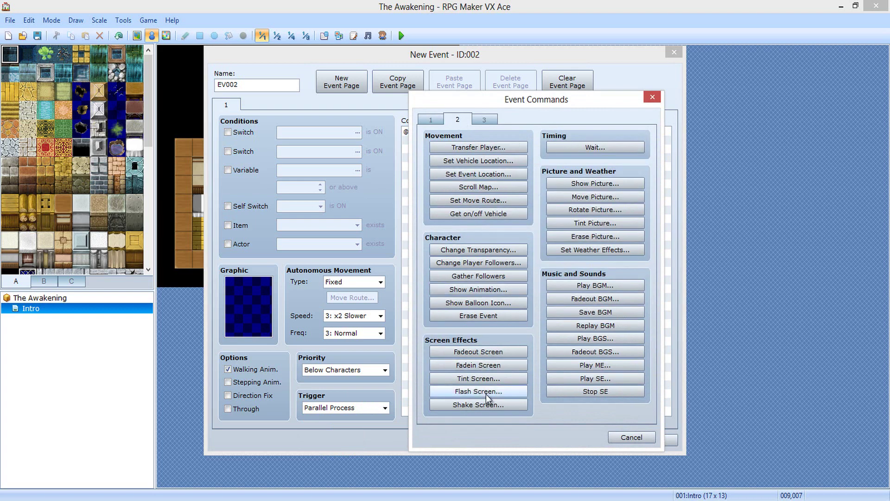
{"action": "left_click", "coordinate": [480, 379]}
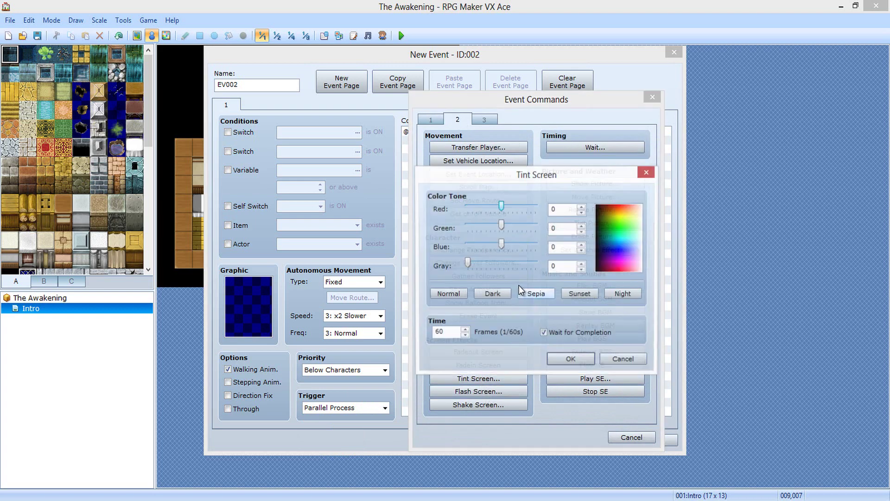
{"action": "left_click", "coordinate": [469, 246]}
{"action": "key", "text": "Tab"}
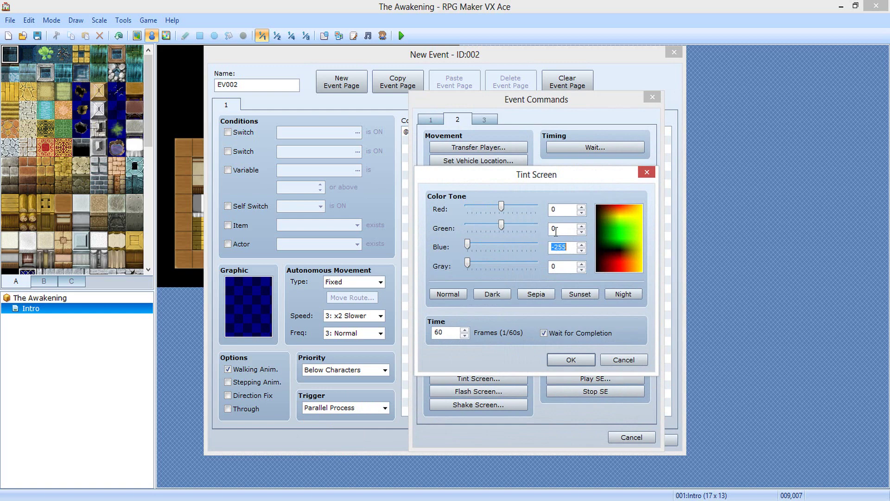
{"action": "double_click", "coordinate": [556, 229]}
{"action": "type", "text": "-255"}
{"action": "double_click", "coordinate": [560, 209]}
{"action": "type", "text": "-255"}
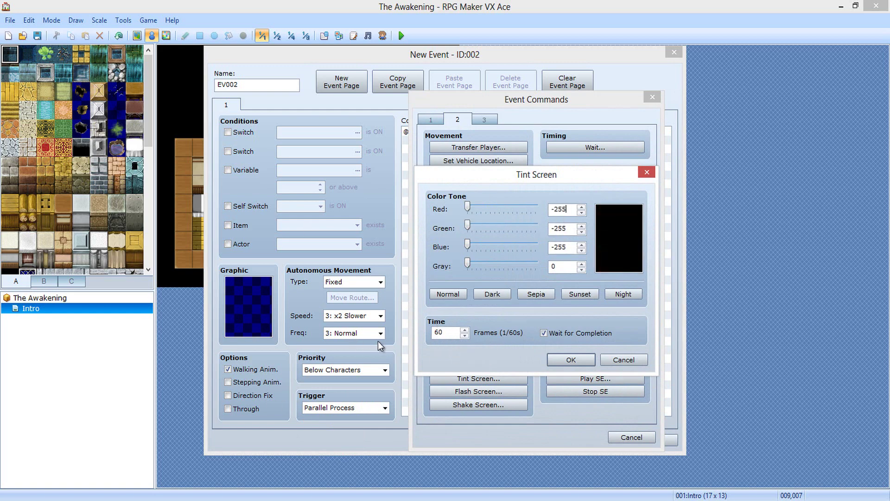
Set the tint's duration to 1 frame, turn off waiting for completion, and add the command to the event
{"action": "double_click", "coordinate": [450, 333]}
{"action": "type", "text": "1"}
{"action": "left_click", "coordinate": [579, 333]}
{"action": "left_click", "coordinate": [570, 359]}
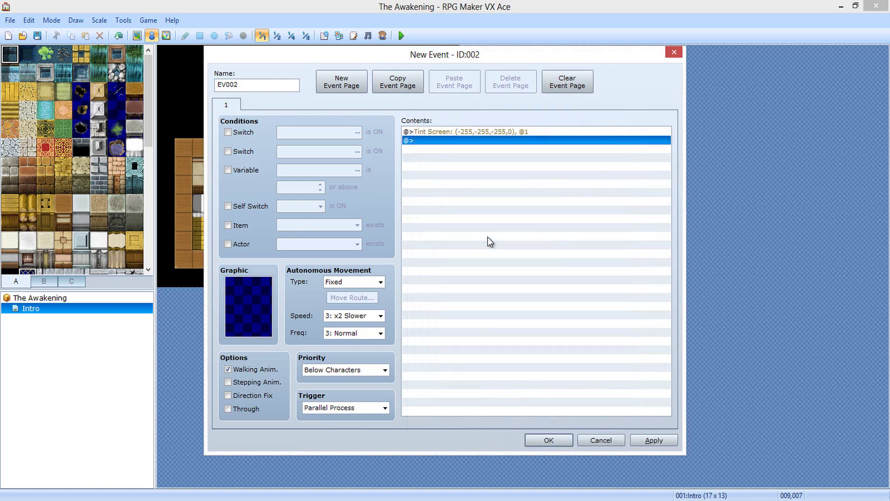
Add a Control Self Switch command that turns self switch A ON after the screen tint
{"action": "double_click", "coordinate": [463, 140]}
{"action": "left_click", "coordinate": [436, 121]}
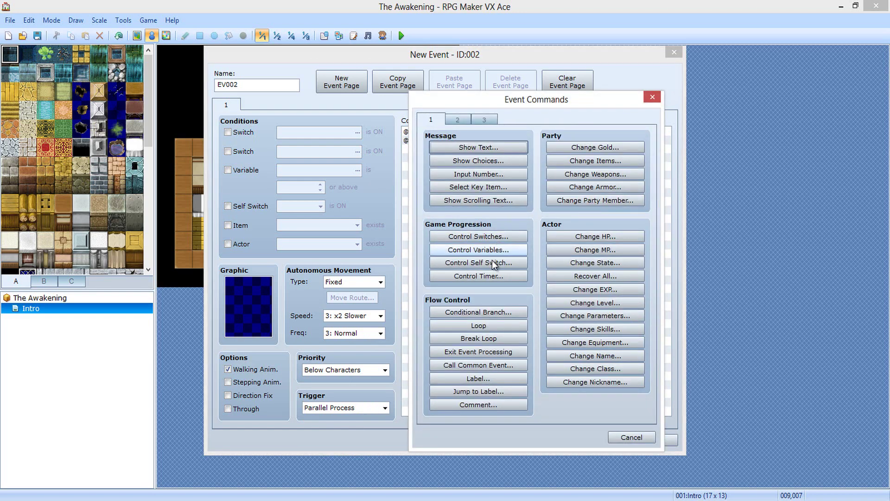
{"action": "left_click", "coordinate": [507, 262]}
{"action": "left_click", "coordinate": [585, 256]}
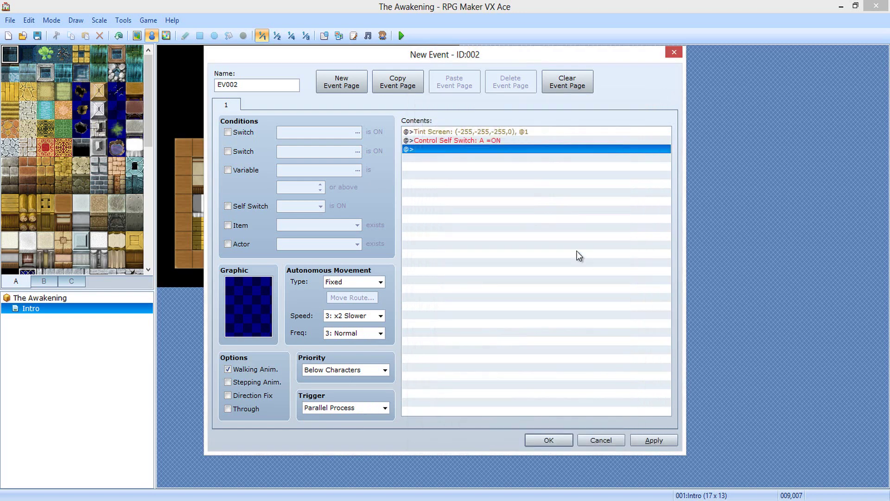
Add a second page to the event with the Autorun trigger, and compare it with the first page
{"action": "left_click", "coordinate": [351, 88]}
{"action": "left_click", "coordinate": [334, 407]}
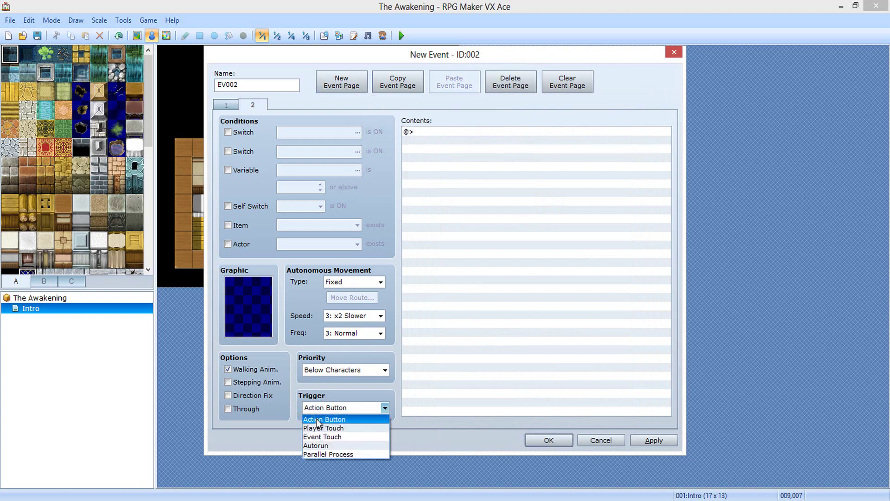
{"action": "left_click", "coordinate": [343, 447]}
{"action": "left_click", "coordinate": [227, 105]}
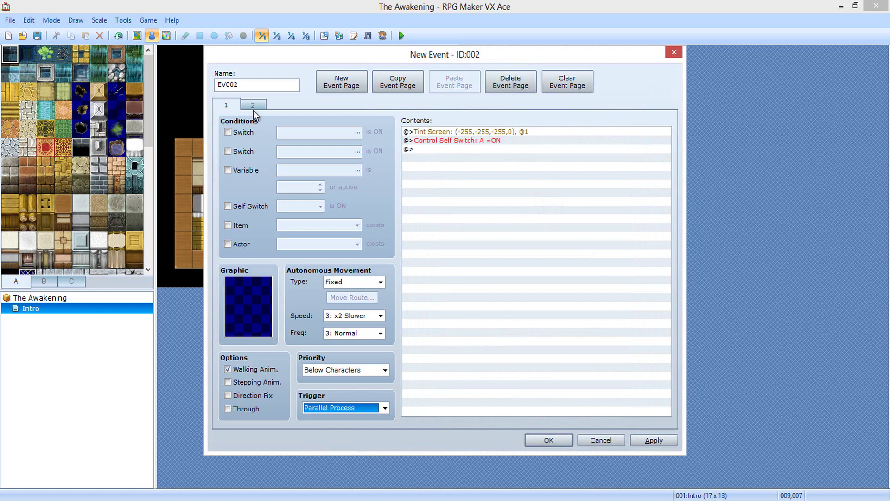
{"action": "left_click", "coordinate": [253, 107]}
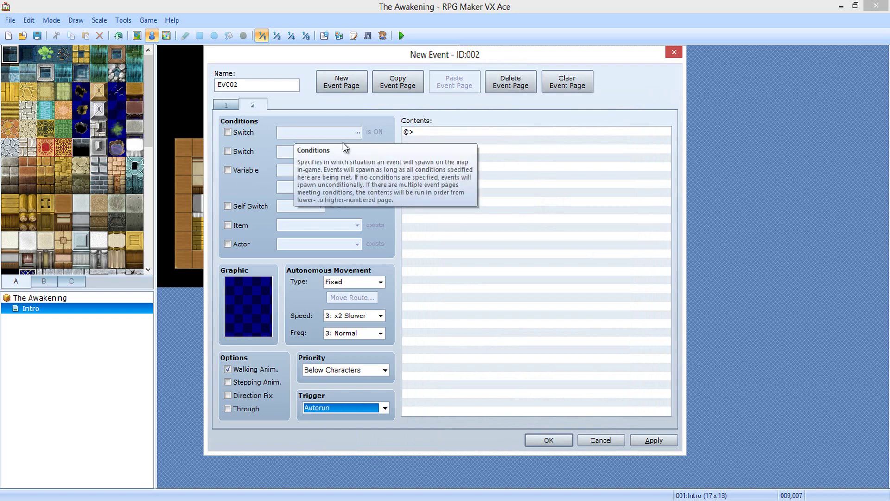
Add a Wait command of 60 frames to the event's second page and save the event
{"action": "double_click", "coordinate": [597, 188]}
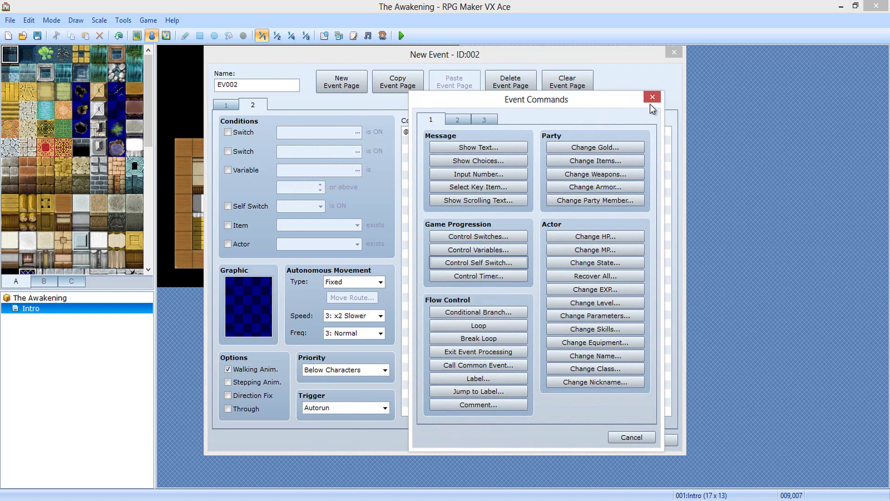
{"action": "left_click", "coordinate": [653, 97]}
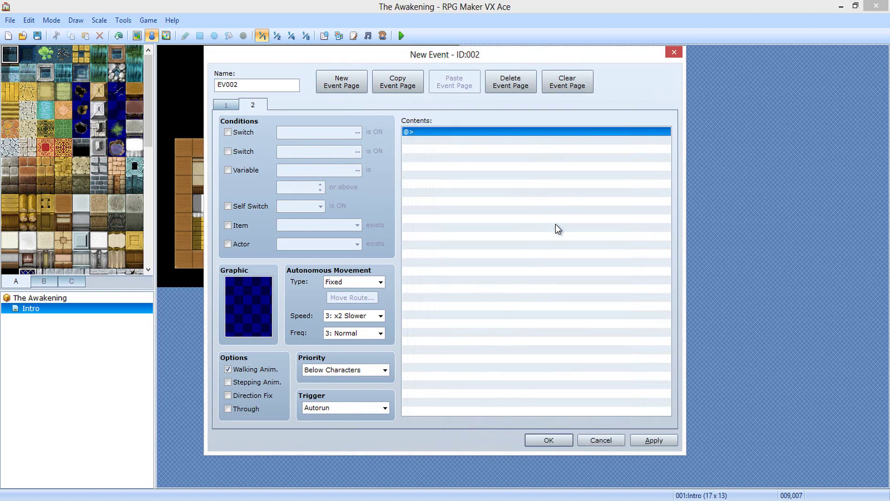
{"action": "double_click", "coordinate": [552, 217]}
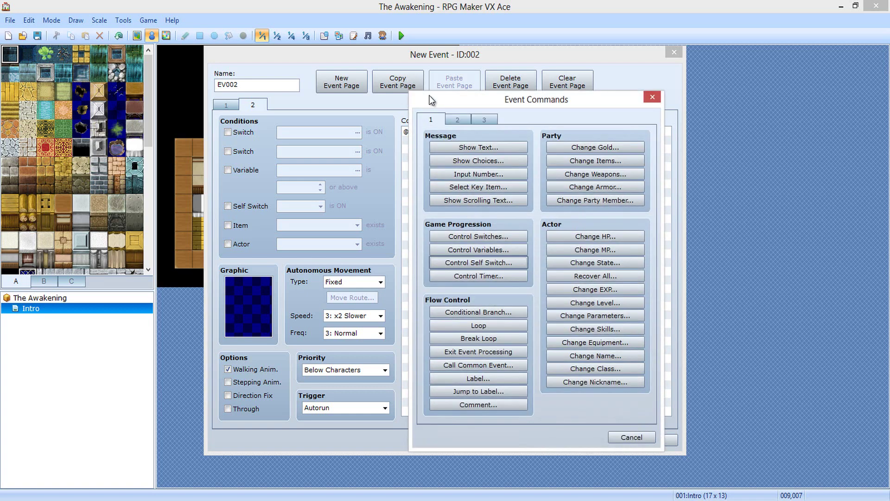
{"action": "left_click_drag", "start_coordinate": [431, 100], "coordinate": [549, 95]}
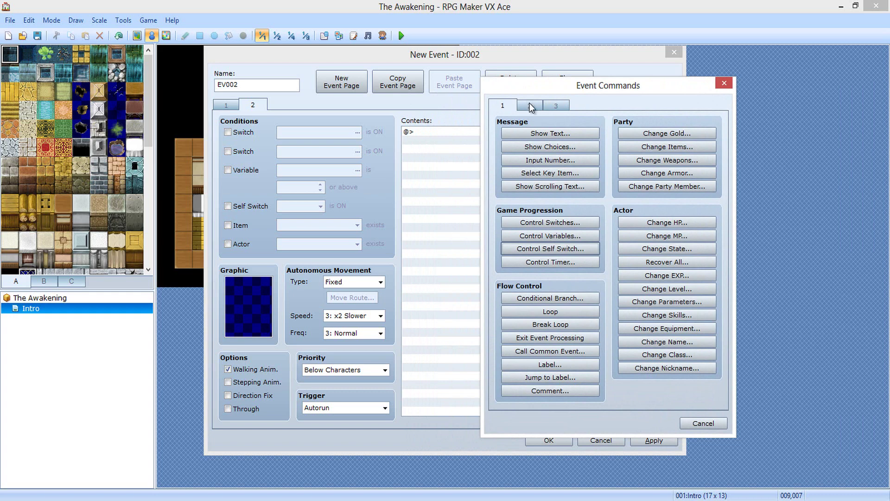
{"action": "left_click", "coordinate": [530, 103]}
{"action": "left_click", "coordinate": [631, 133]}
{"action": "left_click", "coordinate": [586, 284]}
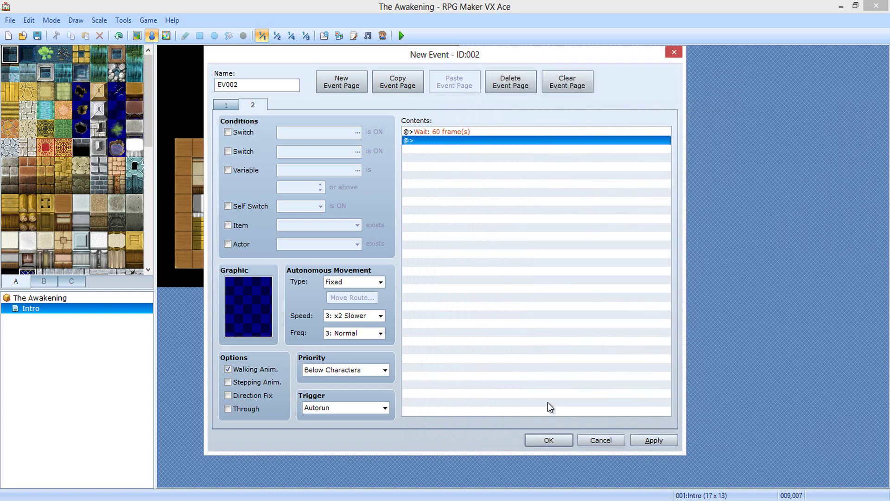
{"action": "left_click", "coordinate": [549, 440]}
Preview the Awkward Meeting background music in the Sound Test, stop playback and close it
{"action": "left_click", "coordinate": [367, 36]}
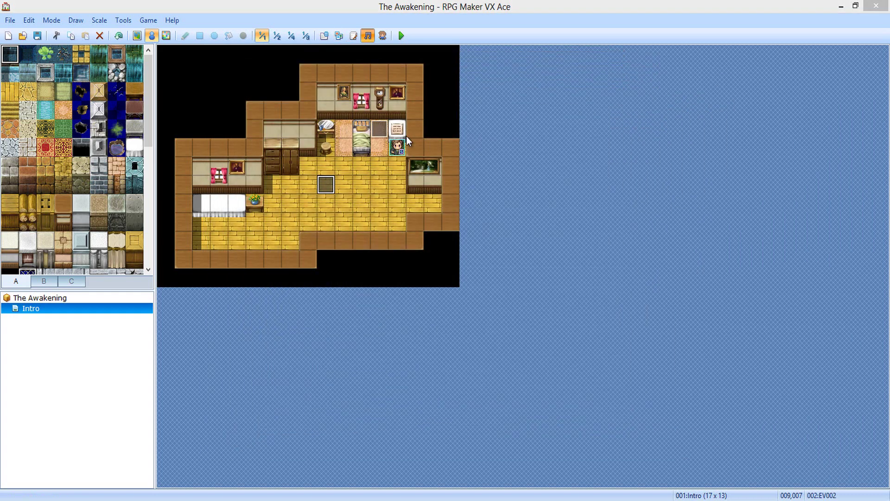
{"action": "left_click", "coordinate": [428, 164]}
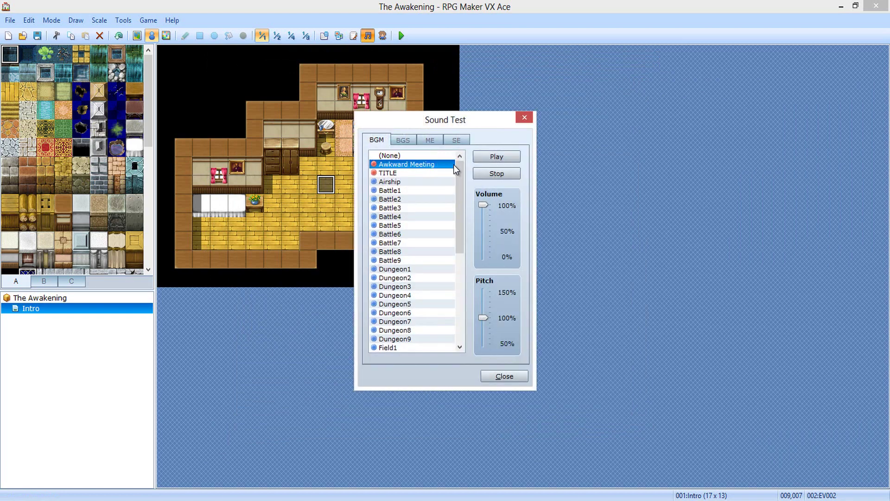
{"action": "left_click", "coordinate": [495, 155]}
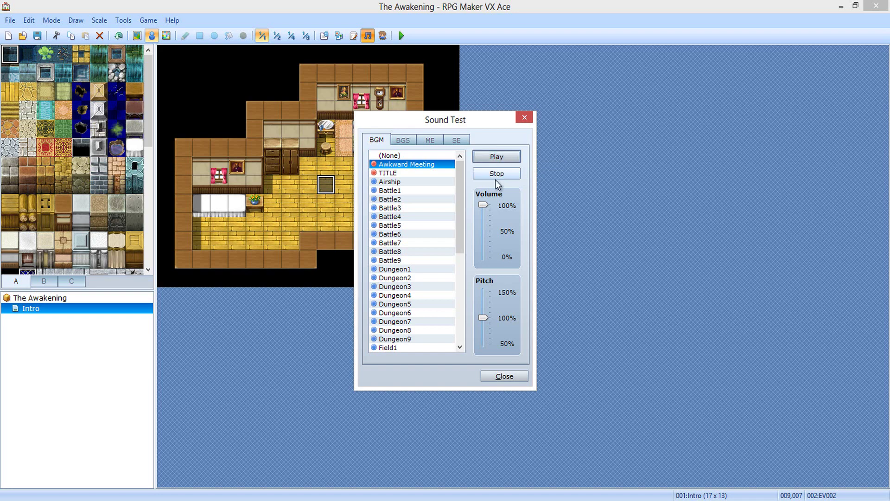
{"action": "left_click", "coordinate": [497, 175]}
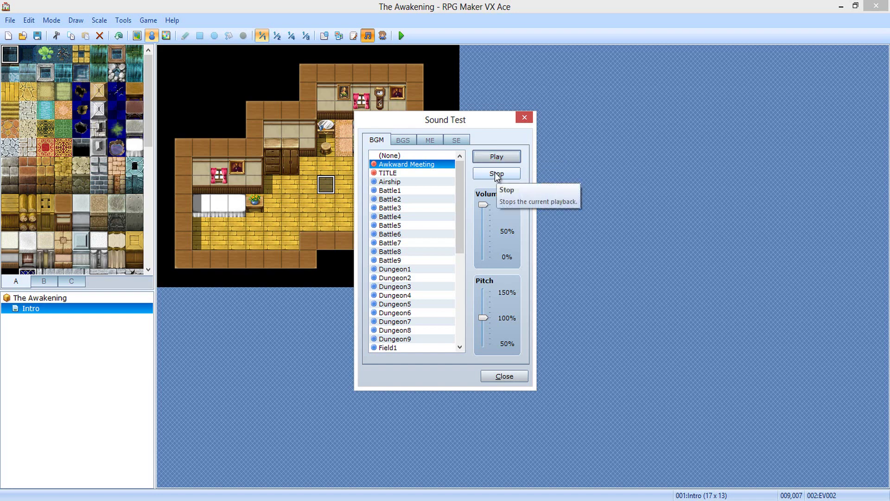
{"action": "left_click", "coordinate": [522, 377]}
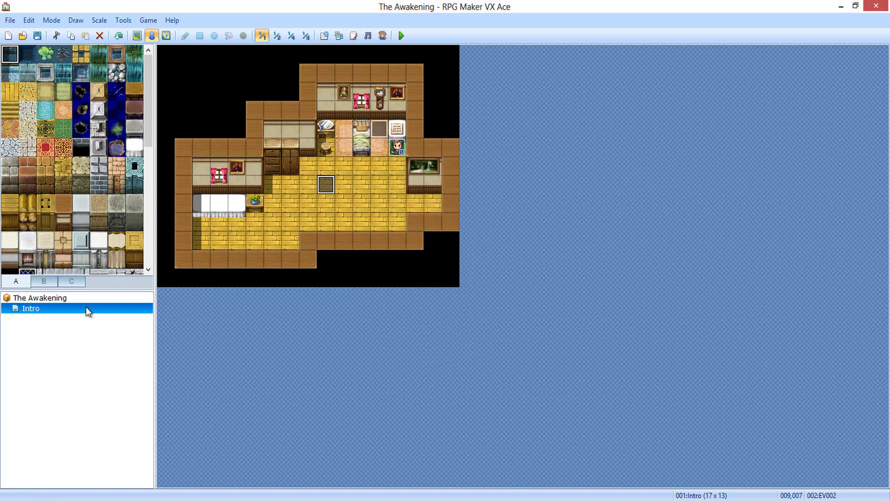
Turn off Auto-Change BGM in the Intro map's properties
{"action": "right_click", "coordinate": [85, 308]}
{"action": "left_click", "coordinate": [135, 315]}
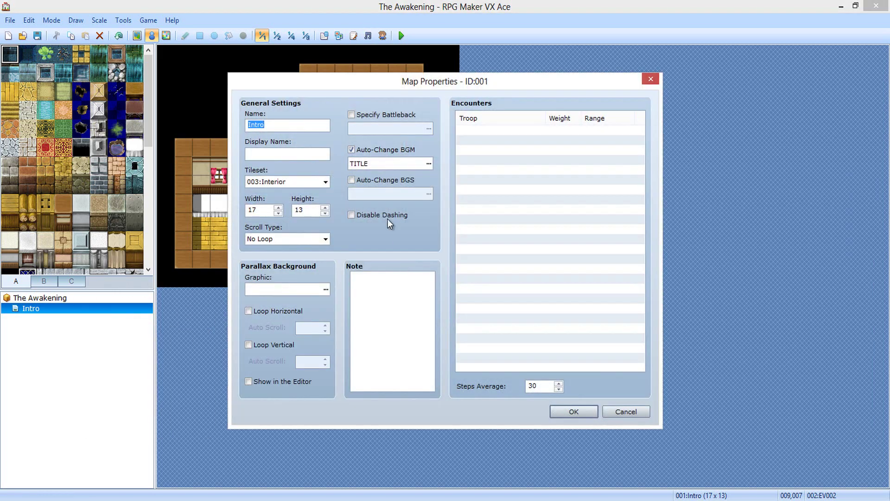
{"action": "left_click", "coordinate": [354, 151]}
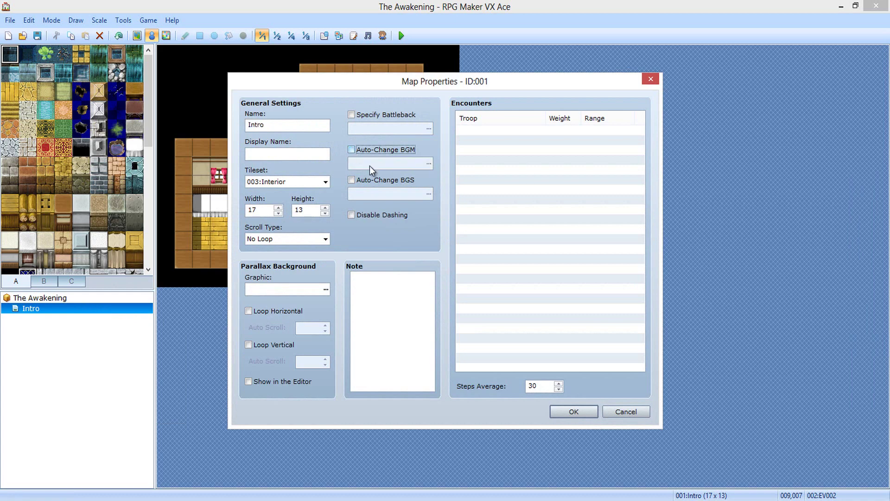
{"action": "left_click", "coordinate": [581, 410]}
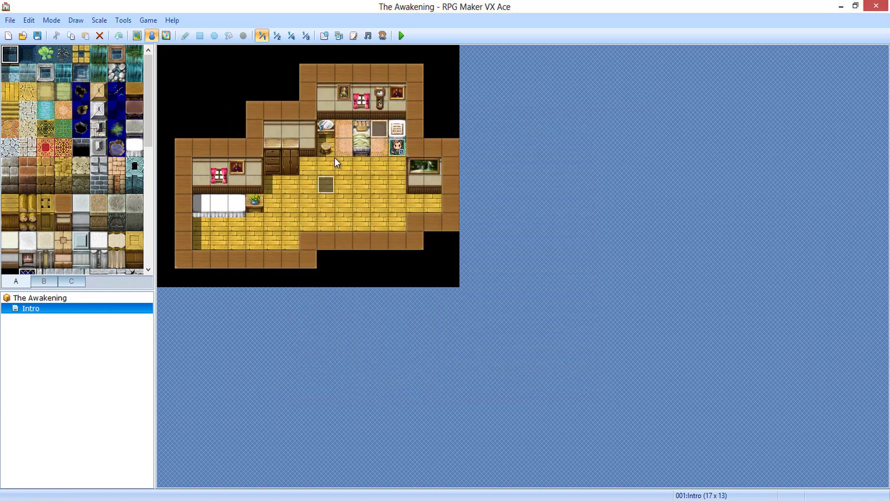
Review the picture event beside the bed, and move the screen-tint event to tile 010,004 on the bed's other side
{"action": "double_click", "coordinate": [383, 131]}
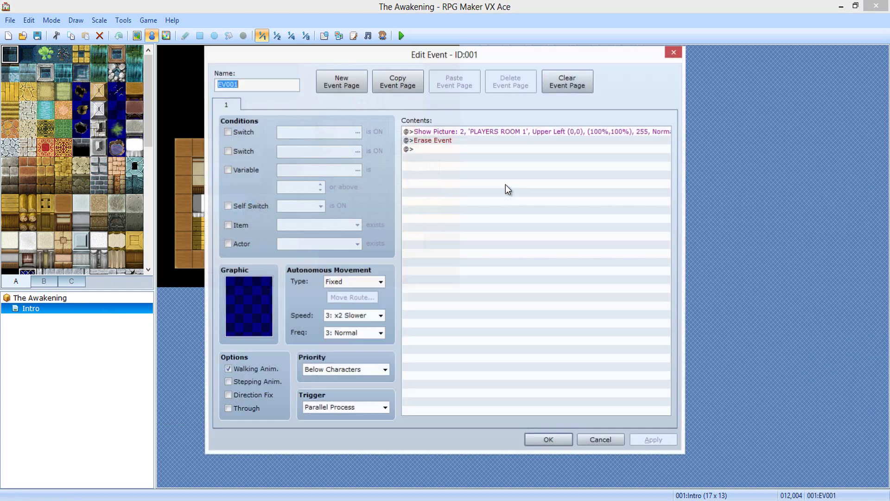
{"action": "left_click", "coordinate": [548, 440]}
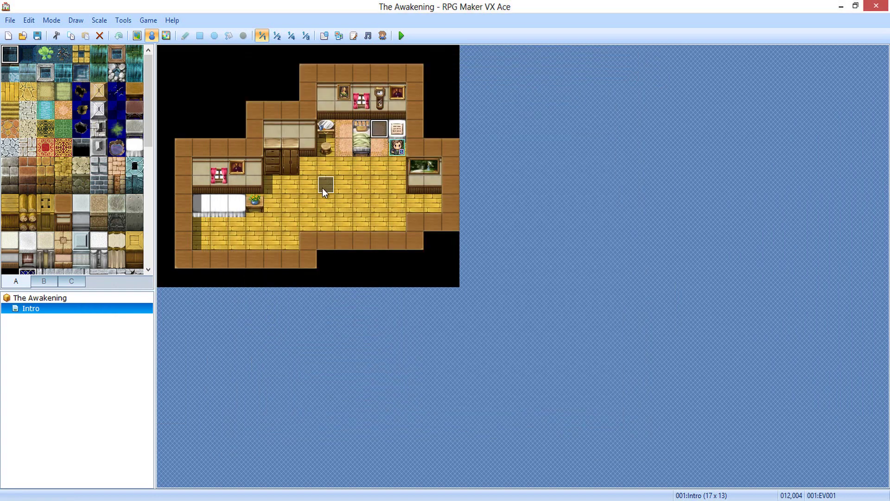
{"action": "double_click", "coordinate": [346, 135]}
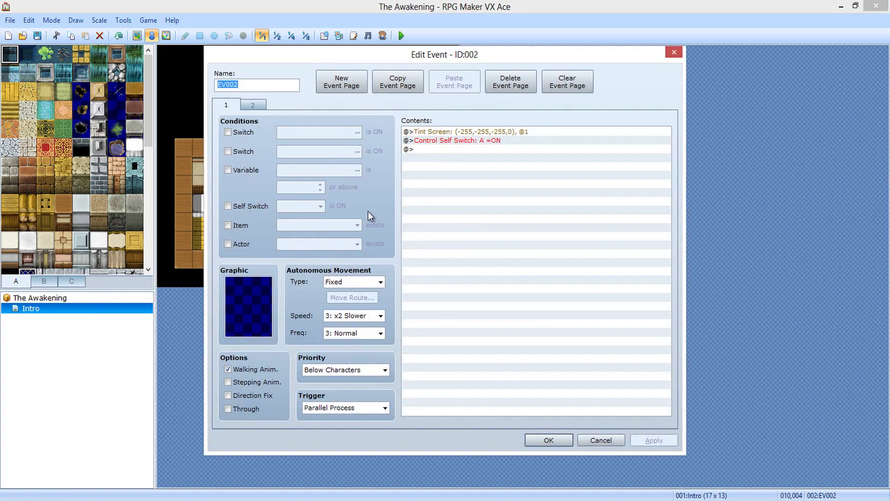
Add a Play BGM command with Awkward Meeting at volume 100 and pitch 100 after the wait on the event's second page
{"action": "left_click", "coordinate": [253, 105]}
{"action": "double_click", "coordinate": [501, 140]}
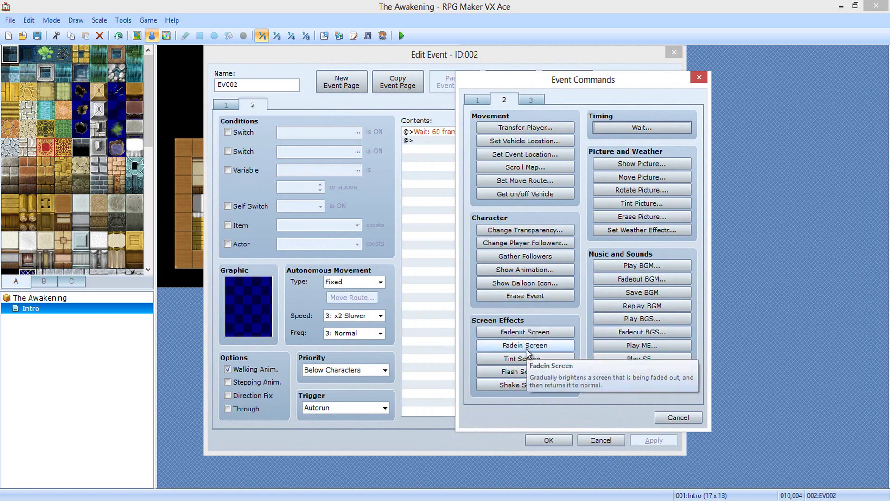
{"action": "left_click", "coordinate": [642, 265]}
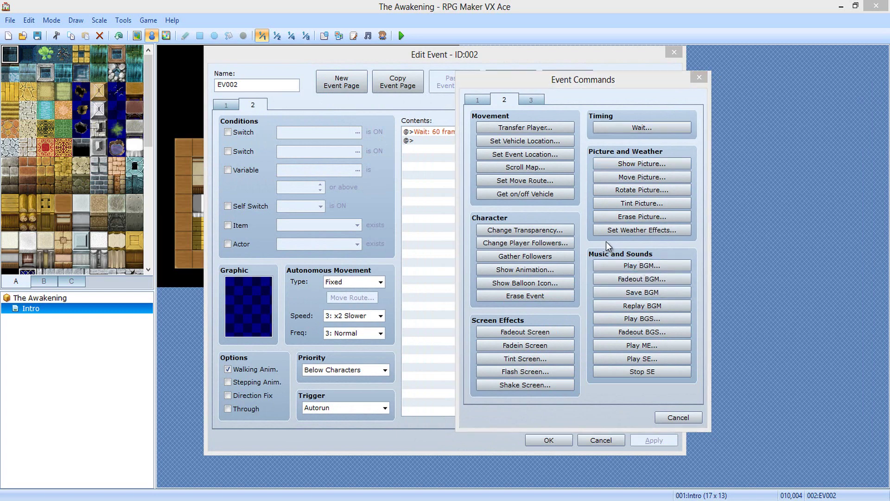
{"action": "left_click", "coordinate": [542, 159]}
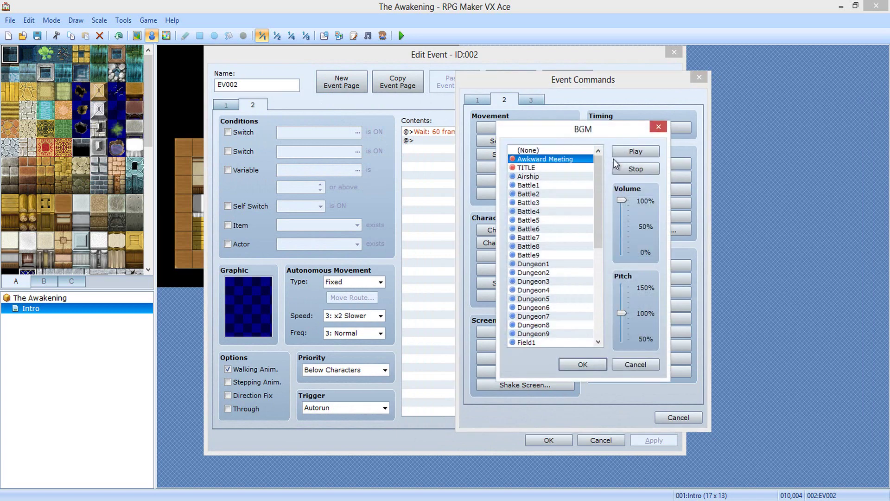
{"action": "left_click", "coordinate": [589, 368]}
Add another 60-frame Wait command after the Play BGM command on the second page
{"action": "double_click", "coordinate": [513, 221]}
{"action": "left_click_drag", "start_coordinate": [484, 96], "coordinate": [601, 95]}
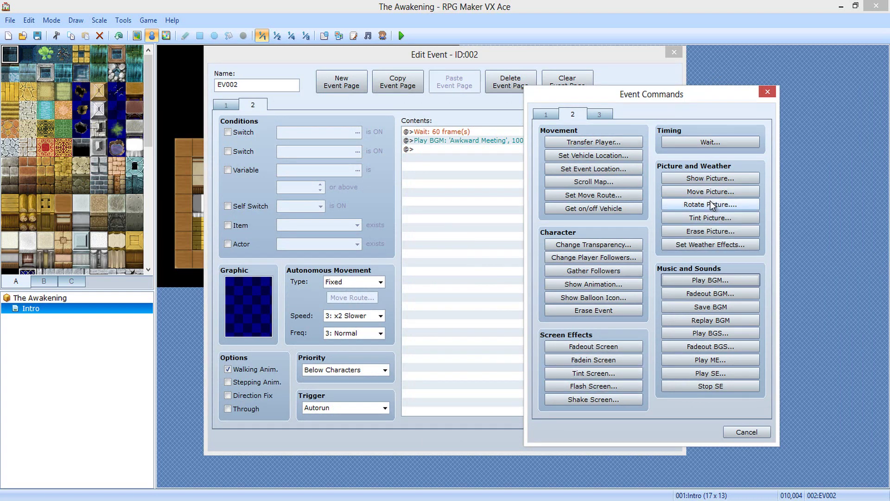
{"action": "left_click", "coordinate": [702, 145]}
{"action": "left_click", "coordinate": [630, 293]}
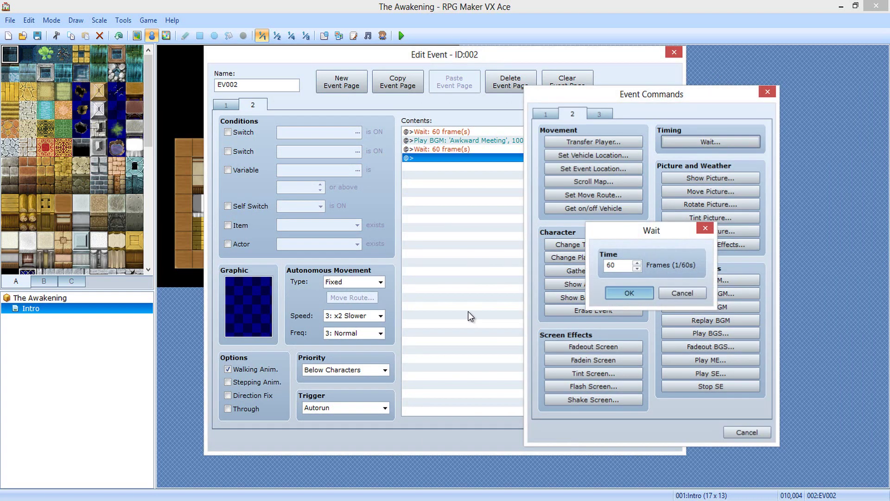
Add a Tint Screen command with the Night tone over 60 frames, waiting for completion, and save the event
{"action": "double_click", "coordinate": [470, 316]}
{"action": "left_click", "coordinate": [481, 379]}
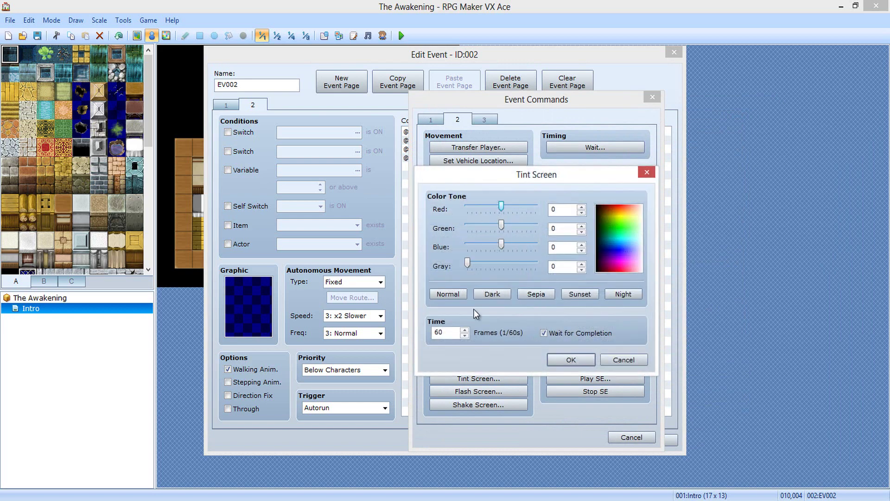
{"action": "left_click", "coordinate": [492, 294]}
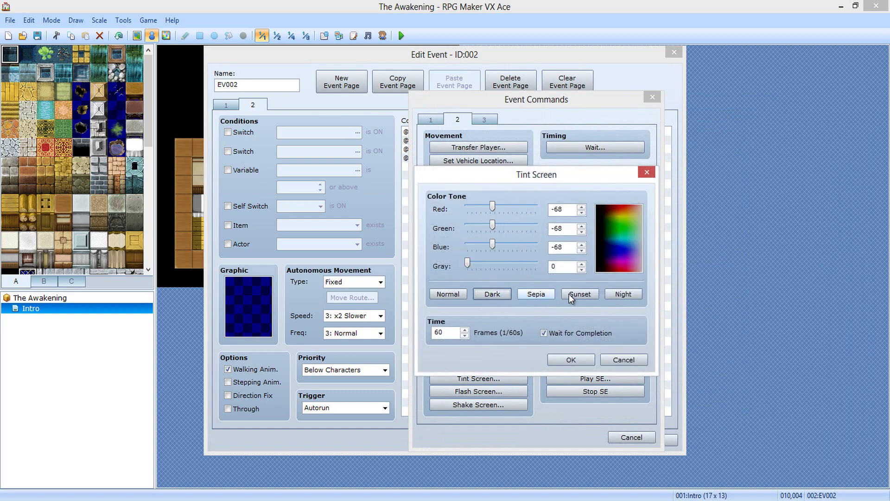
{"action": "left_click", "coordinate": [624, 294]}
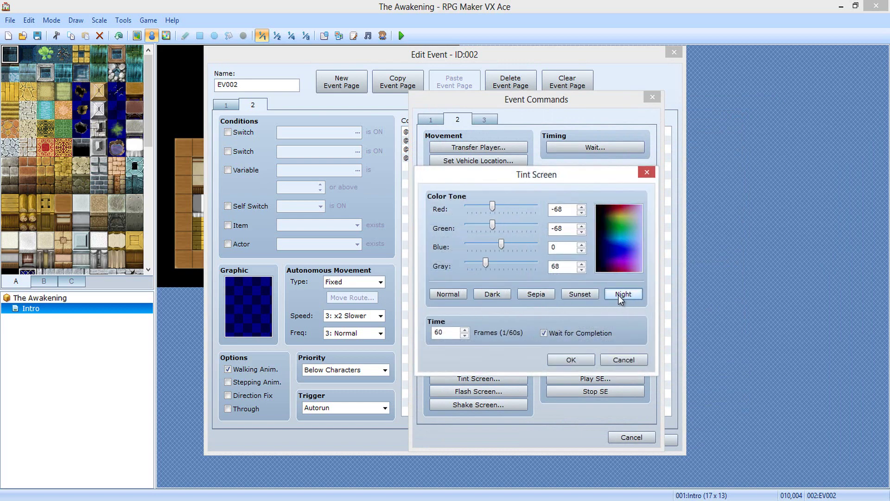
{"action": "left_click", "coordinate": [571, 358]}
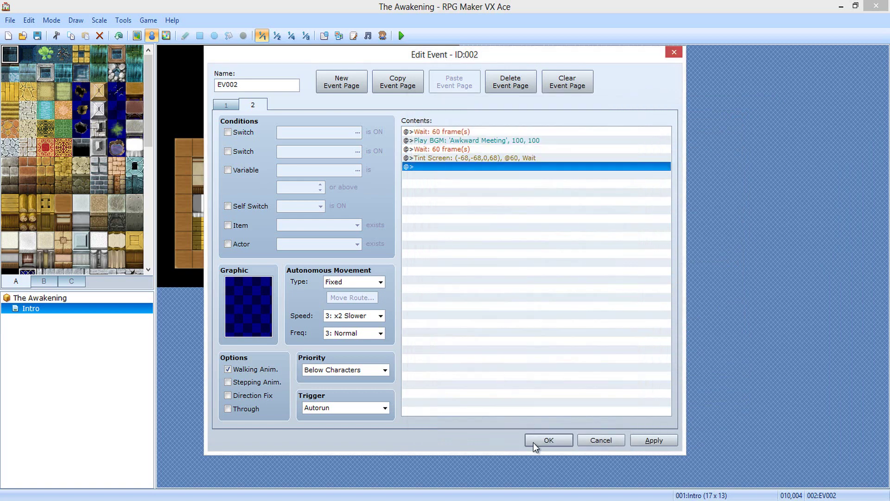
{"action": "double_click", "coordinate": [495, 333]}
{"action": "left_click", "coordinate": [636, 440]}
{"action": "left_click", "coordinate": [551, 439]}
Save the project, playtest the intro from a new game, and close the test window
{"action": "left_click", "coordinate": [401, 36]}
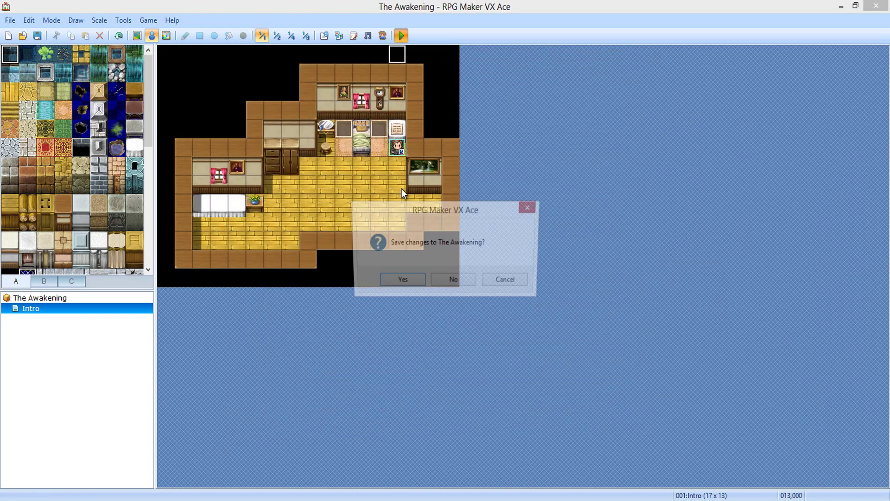
{"action": "left_click", "coordinate": [403, 279]}
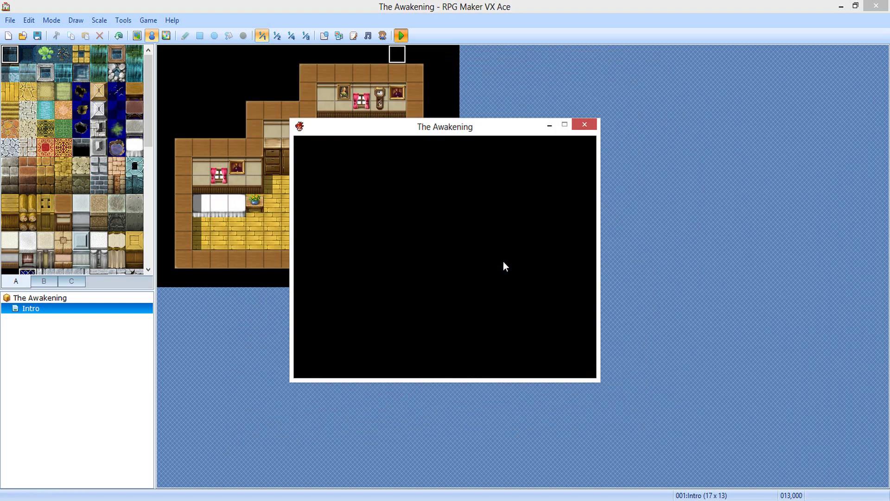
{"action": "key", "text": "Return"}
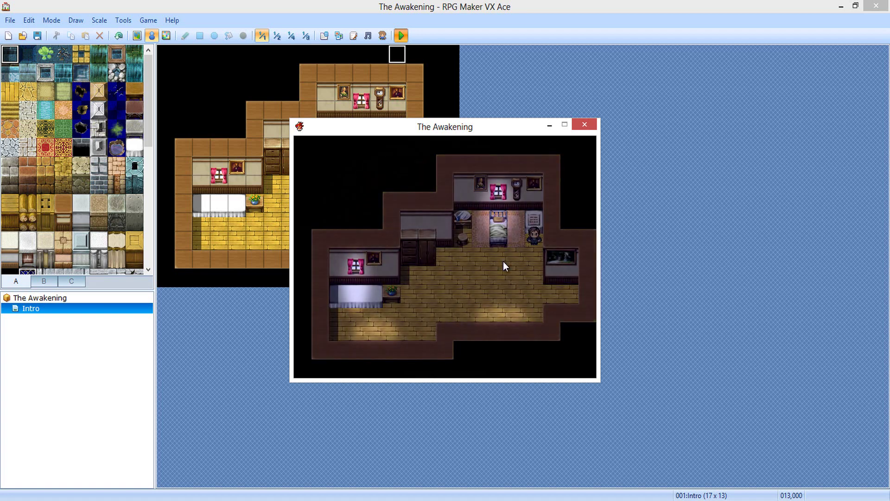
{"action": "left_click", "coordinate": [587, 130]}
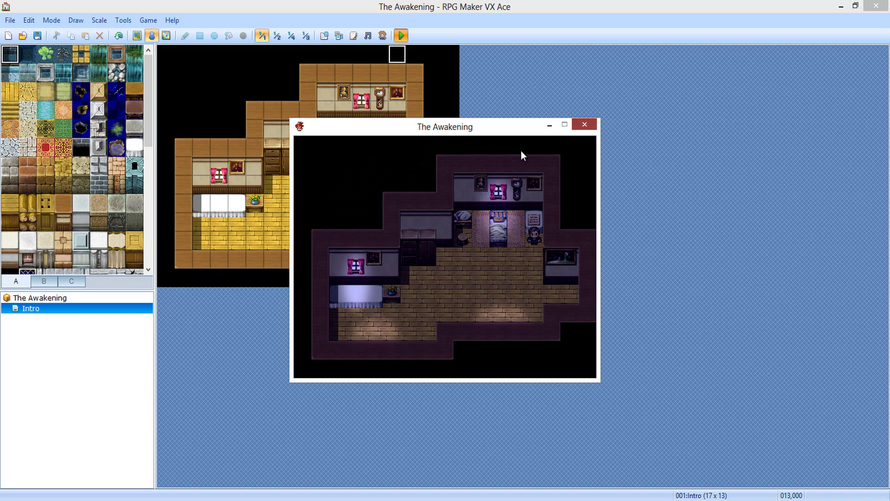
{"action": "double_click", "coordinate": [373, 127]}
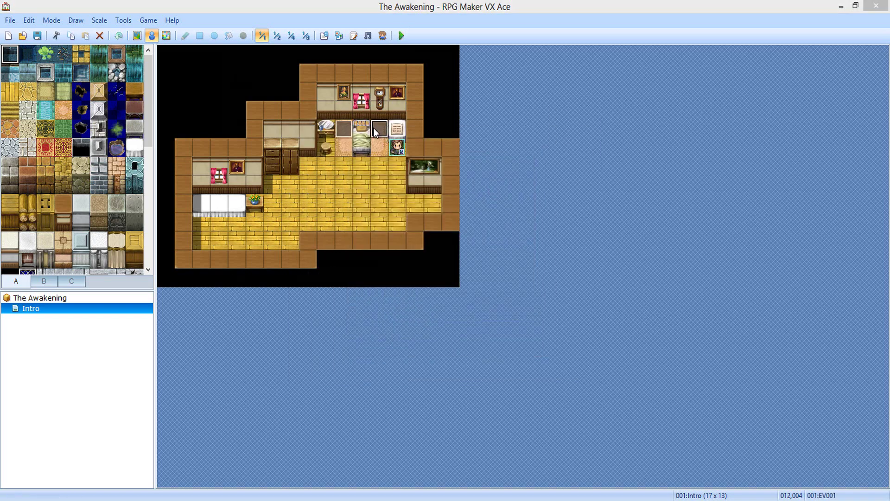
{"action": "left_click", "coordinate": [591, 435]}
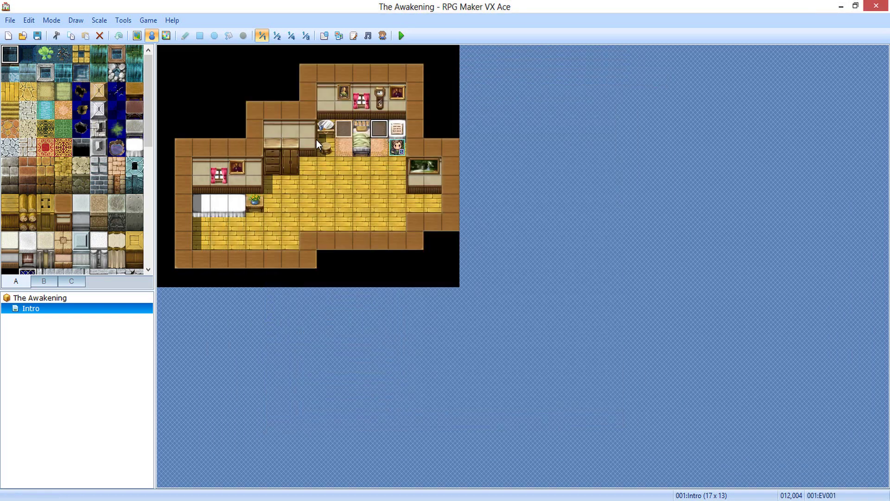
Turn on Wait for Completion for the black Tint Screen command on the tint event's first page and save the event
{"action": "double_click", "coordinate": [344, 132]}
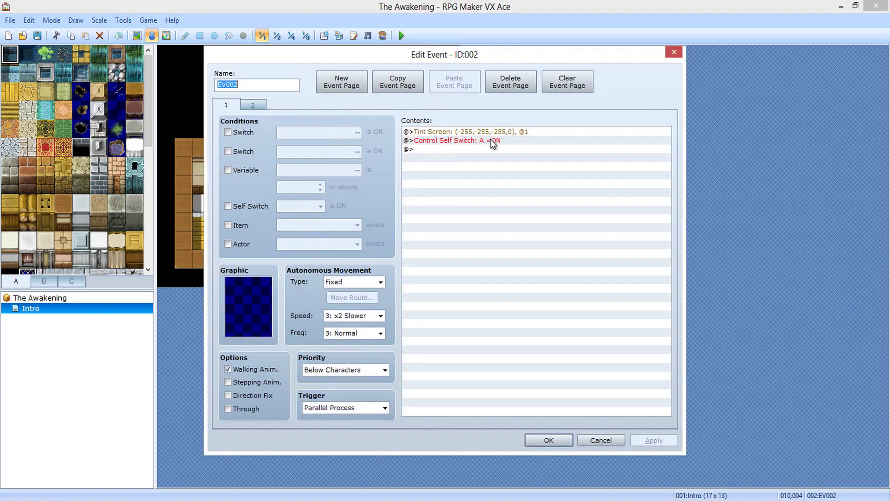
{"action": "left_click", "coordinate": [490, 139]}
{"action": "right_click", "coordinate": [491, 137]}
{"action": "right_click", "coordinate": [484, 131]}
{"action": "left_click", "coordinate": [510, 152]}
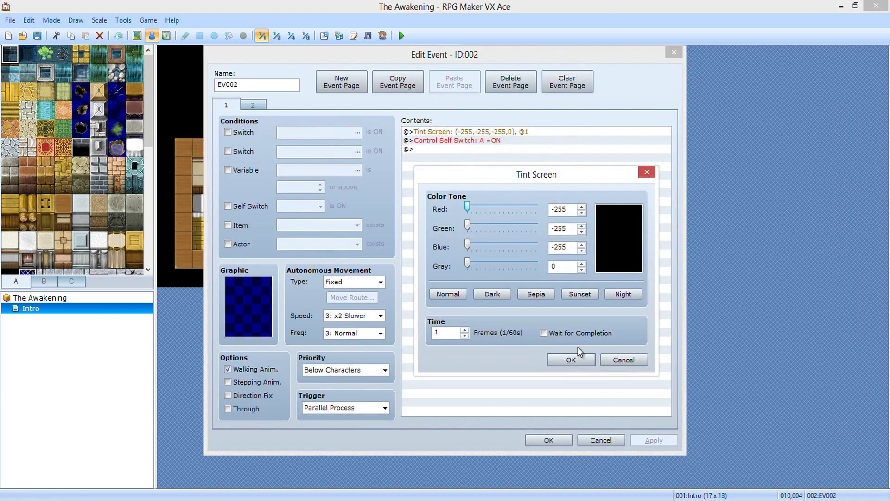
{"action": "left_click", "coordinate": [575, 333]}
{"action": "left_click", "coordinate": [571, 358]}
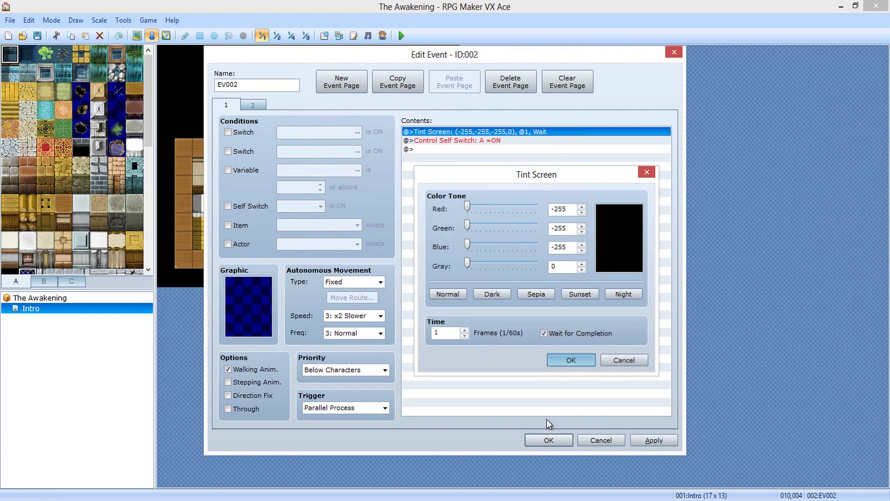
{"action": "left_click", "coordinate": [549, 438]}
Save the project and playtest the intro again with the changed black tint, closing the game when finished
{"action": "left_click", "coordinate": [401, 36]}
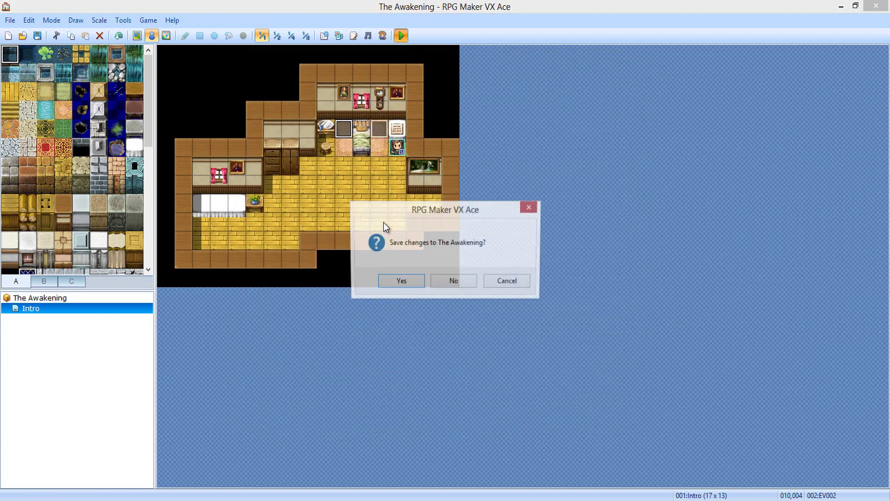
{"action": "left_click", "coordinate": [410, 283]}
{"action": "key", "text": "Return"}
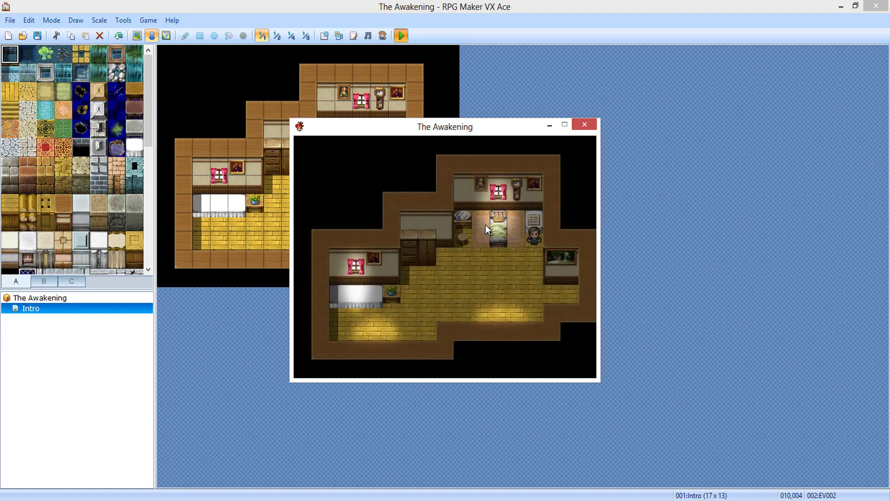
{"action": "left_click", "coordinate": [585, 124]}
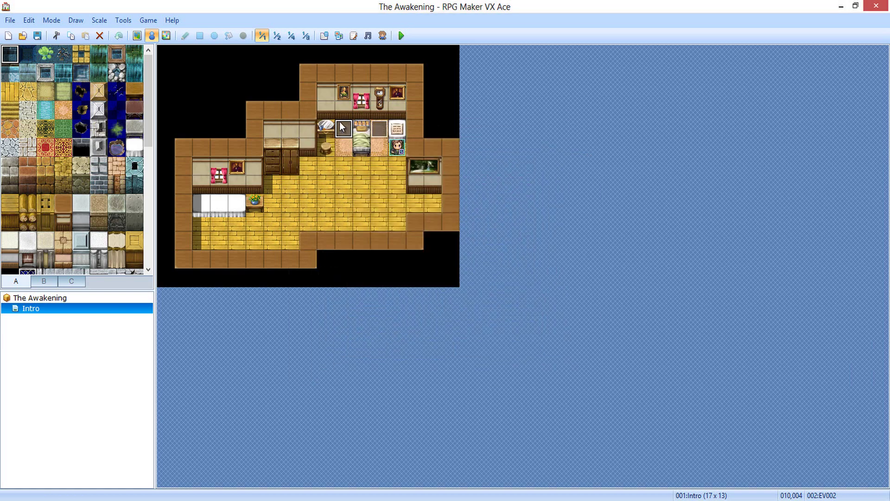
Delete the Control Self Switch A command from the tint event's first page and save the event
{"action": "double_click", "coordinate": [358, 133]}
{"action": "left_click", "coordinate": [465, 141]}
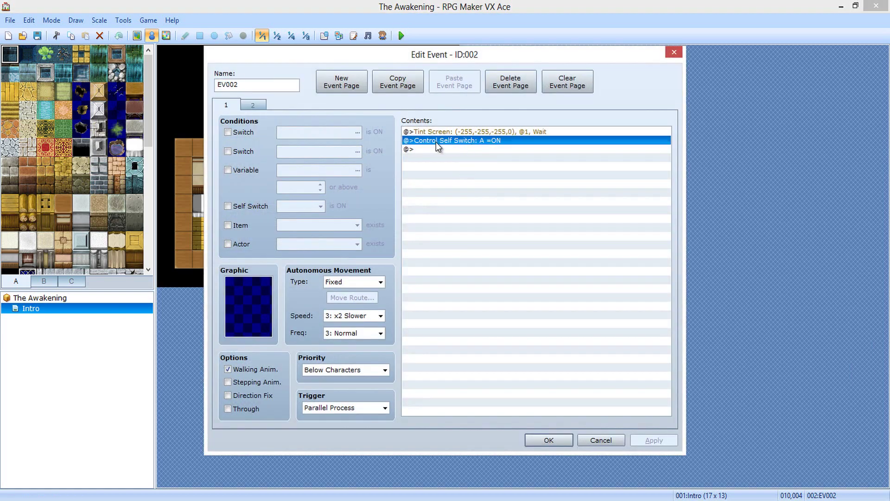
{"action": "left_click", "coordinate": [349, 407]}
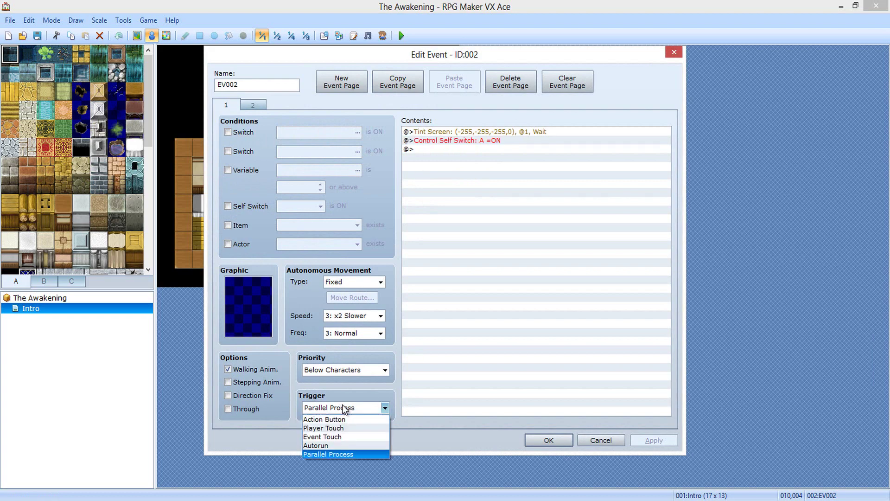
{"action": "left_click", "coordinate": [360, 404]}
{"action": "left_click", "coordinate": [464, 147]}
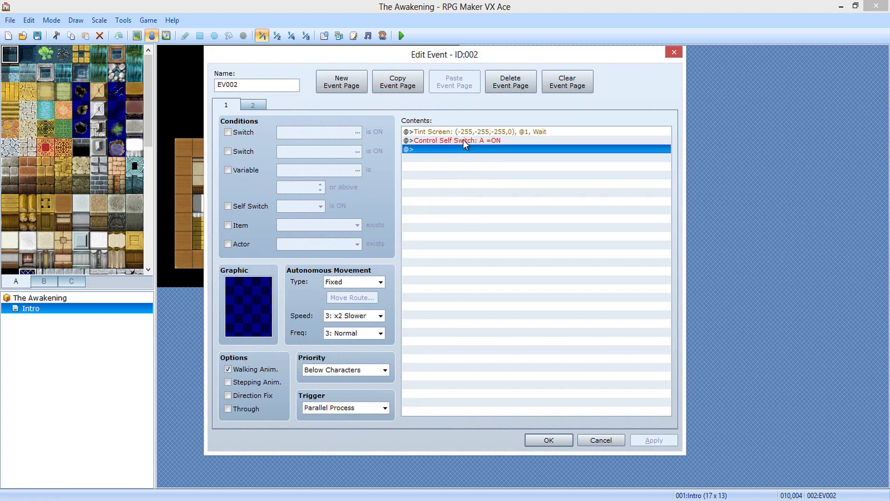
{"action": "left_click", "coordinate": [463, 140]}
{"action": "key", "text": "Delete"}
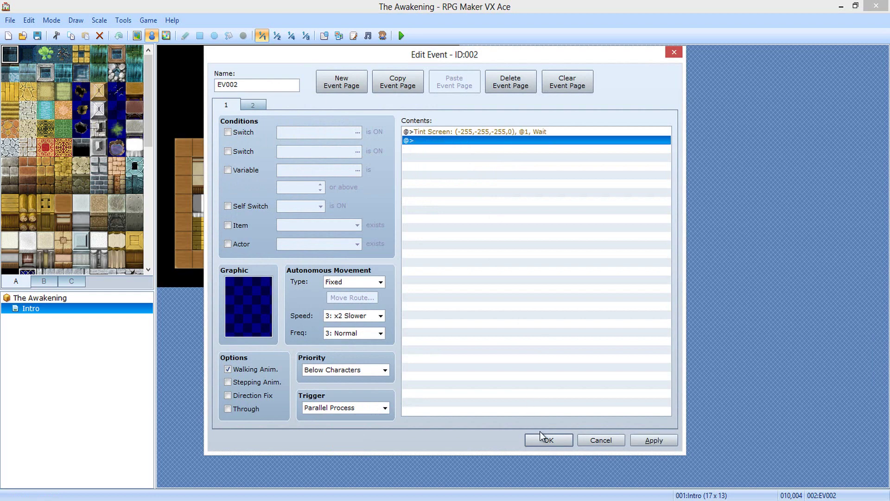
{"action": "left_click", "coordinate": [543, 437]}
Save the project and playtest the intro without the self switch command
{"action": "left_click", "coordinate": [401, 35]}
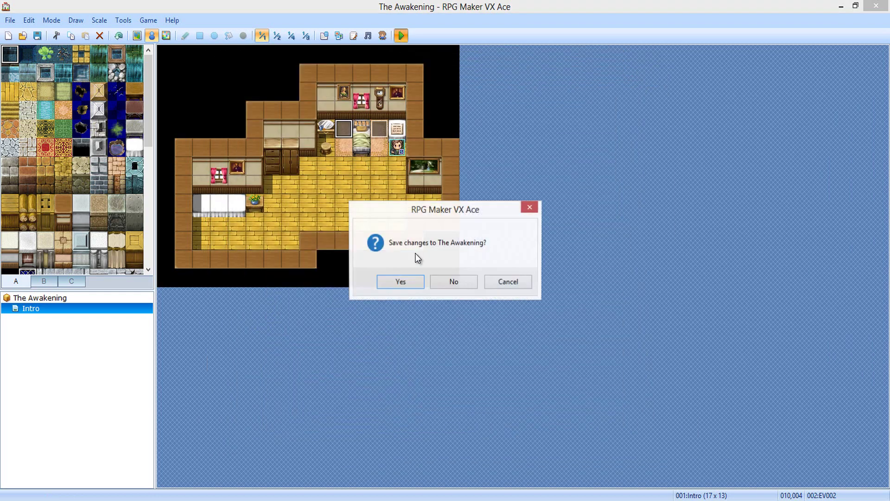
{"action": "left_click", "coordinate": [414, 281]}
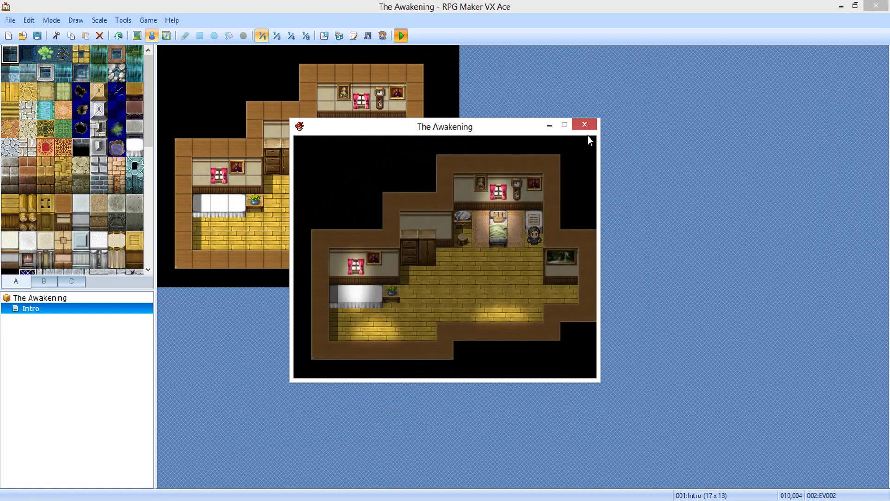
{"action": "double_click", "coordinate": [373, 124]}
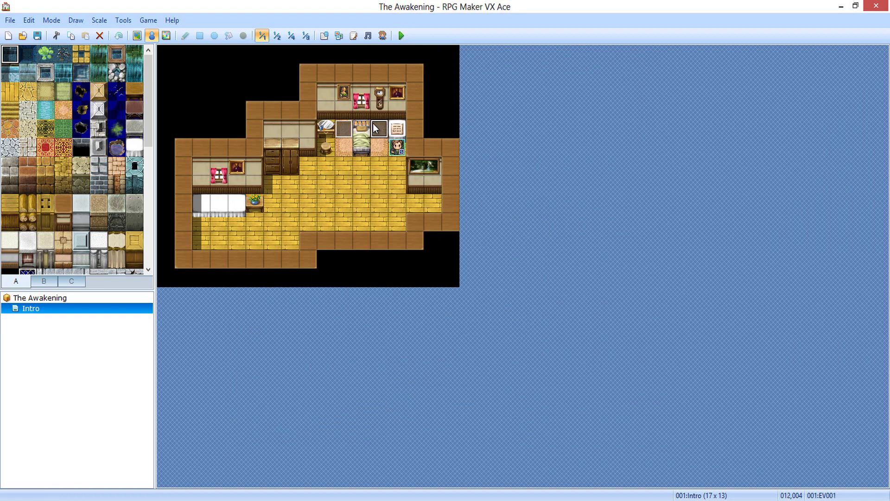
{"action": "left_click", "coordinate": [588, 446]}
Restore the Control Self Switch A = ON command on the tint event's first page and save the event
{"action": "double_click", "coordinate": [339, 123]}
{"action": "key", "text": "ctrl+v"}
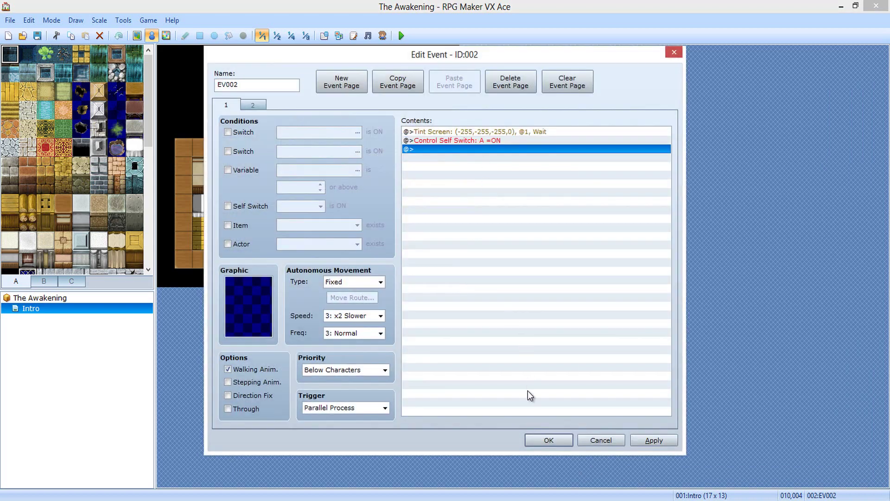
{"action": "left_click", "coordinate": [543, 439]}
Require Self Switch A to be ON as the condition of the tint event's second page and save the event
{"action": "double_click", "coordinate": [347, 132]}
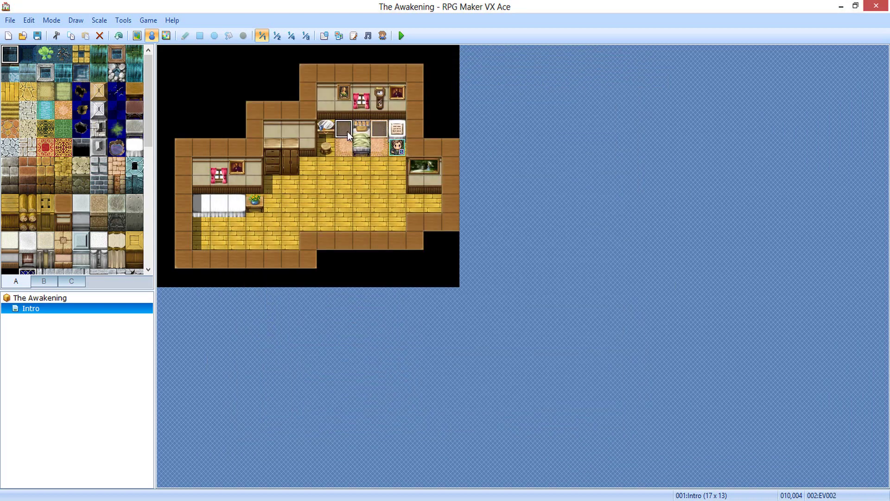
{"action": "left_click", "coordinate": [256, 106]}
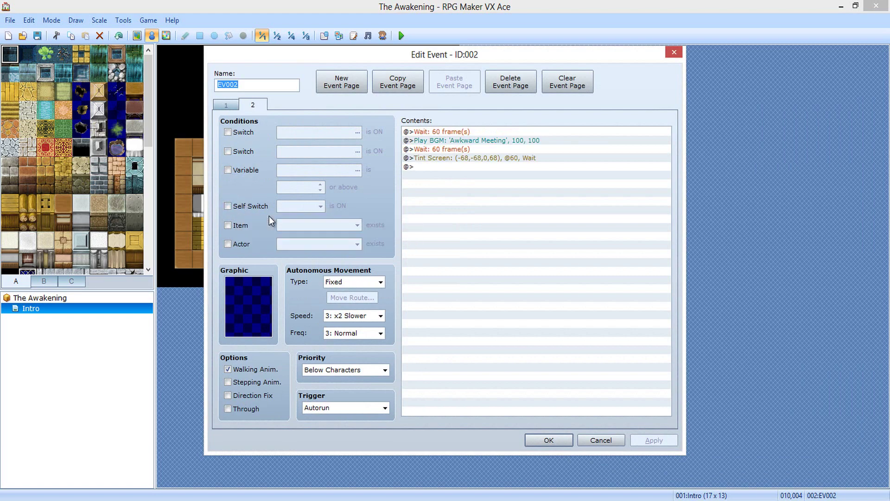
{"action": "left_click", "coordinate": [236, 207]}
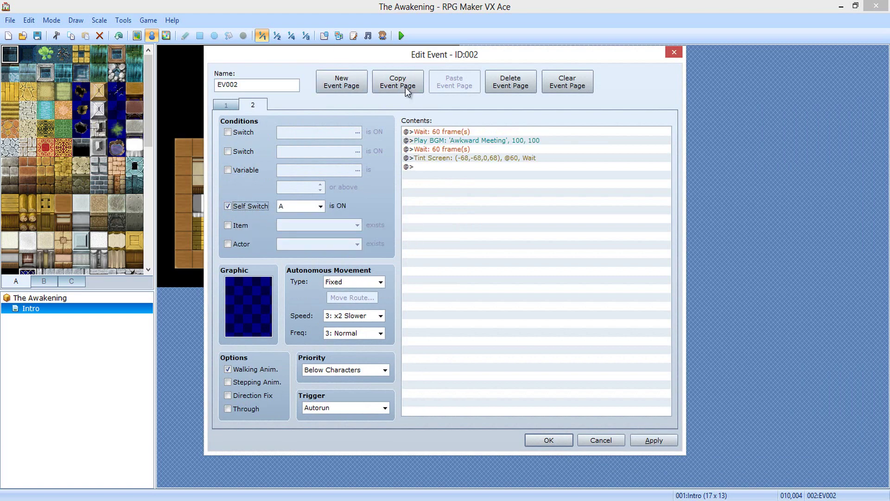
{"action": "left_click", "coordinate": [252, 106]}
{"action": "left_click", "coordinate": [547, 440]}
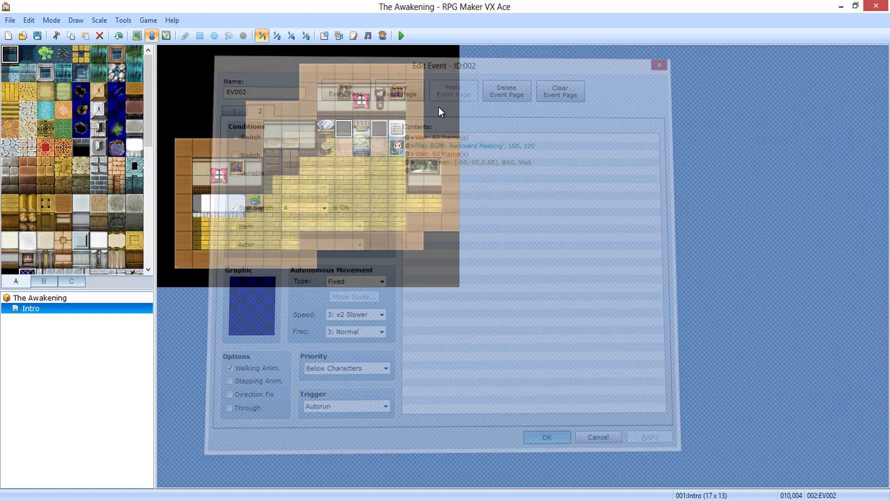
Save the project and playtest the intro from a new game with the self switch condition in place
{"action": "left_click", "coordinate": [401, 35]}
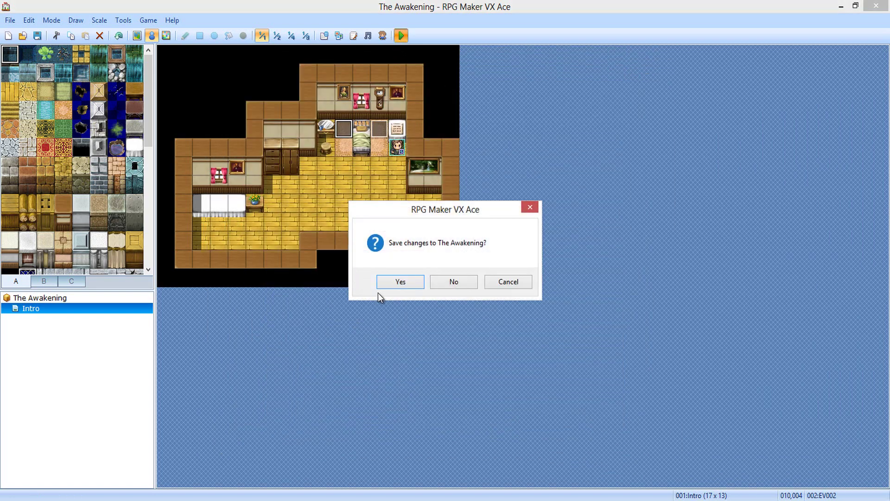
{"action": "left_click", "coordinate": [392, 280]}
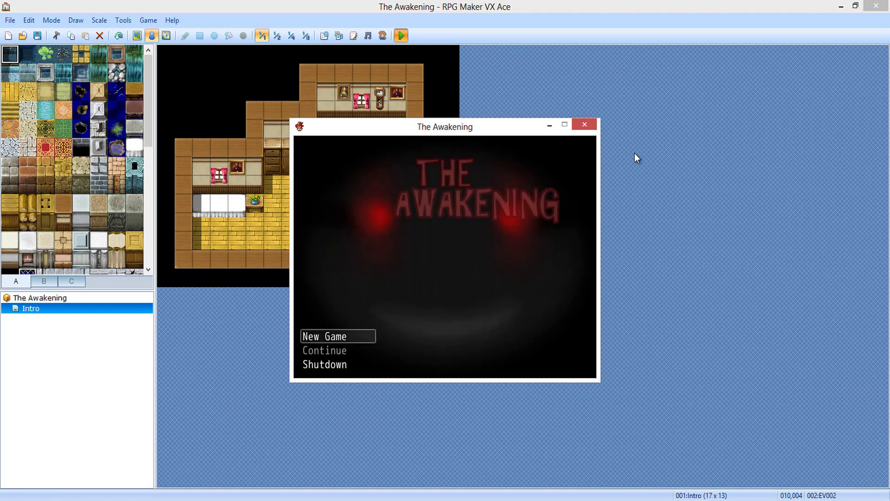
{"action": "key", "text": "Return"}
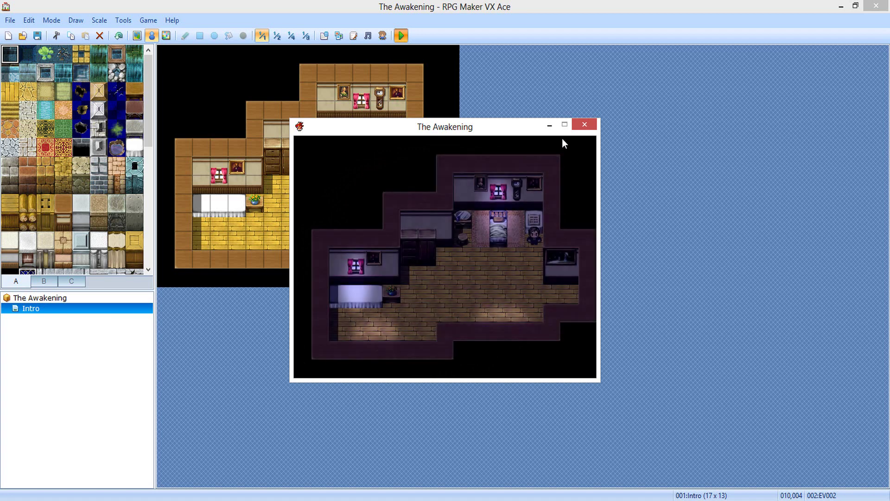
{"action": "left_click", "coordinate": [584, 125]}
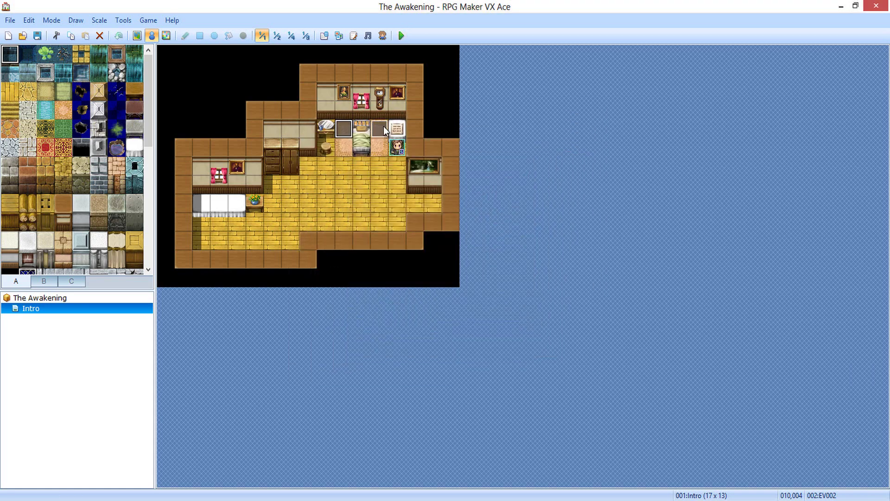
Insert a Set Move Route command with Turn Up for the Player before Play BGM on the tint event's second page
{"action": "double_click", "coordinate": [383, 126]}
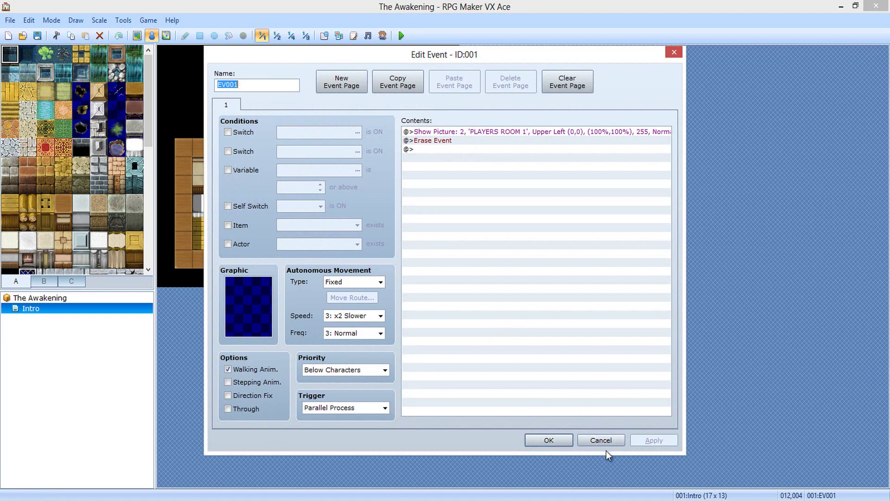
{"action": "key", "text": "Escape"}
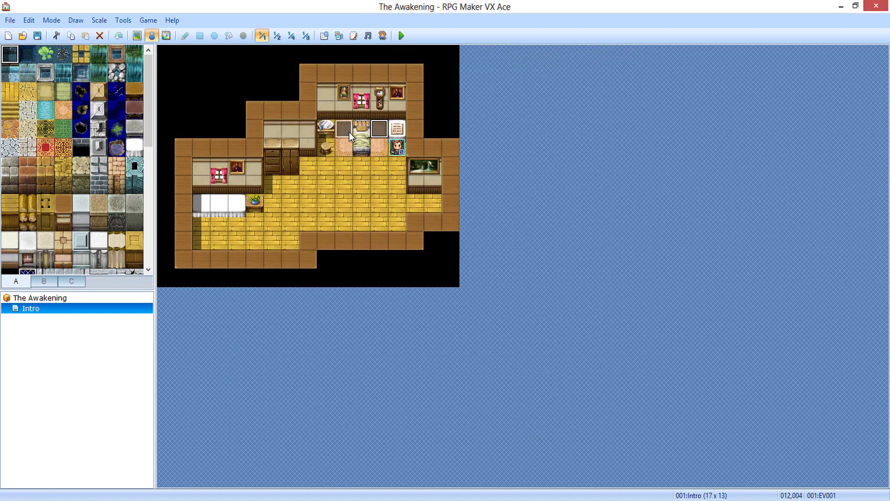
{"action": "double_click", "coordinate": [349, 132]}
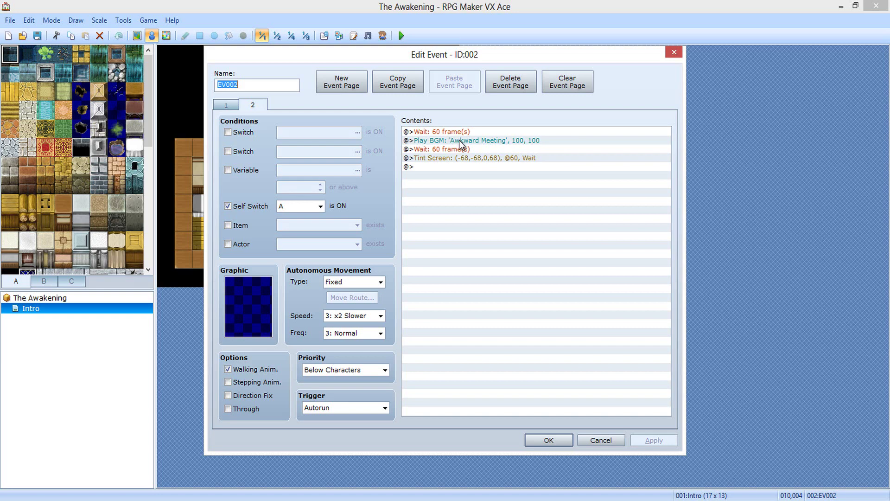
{"action": "right_click", "coordinate": [461, 141]}
{"action": "left_click", "coordinate": [480, 147]}
{"action": "left_click_drag", "start_coordinate": [518, 98], "coordinate": [619, 96]}
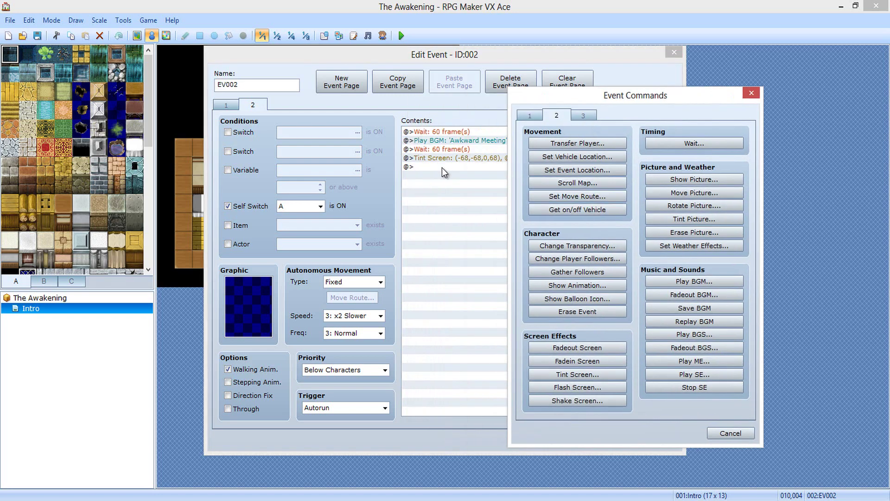
{"action": "left_click", "coordinate": [588, 197]}
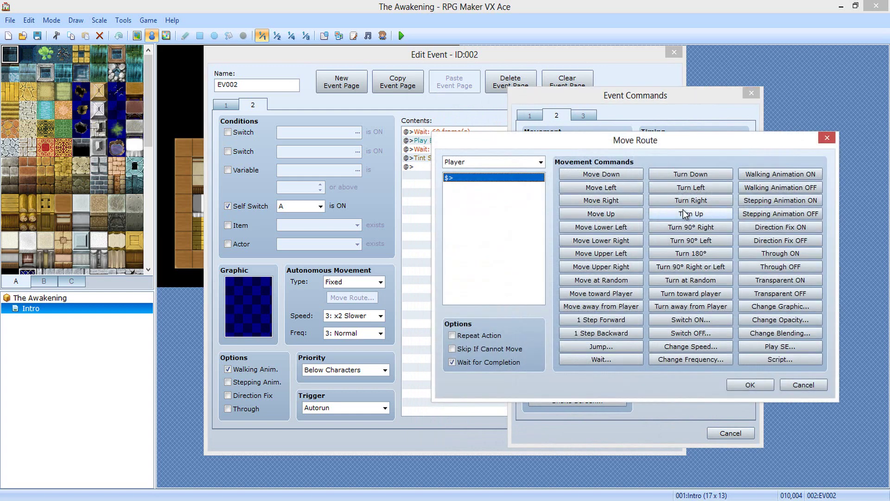
{"action": "left_click", "coordinate": [676, 213]}
{"action": "left_click", "coordinate": [757, 387]}
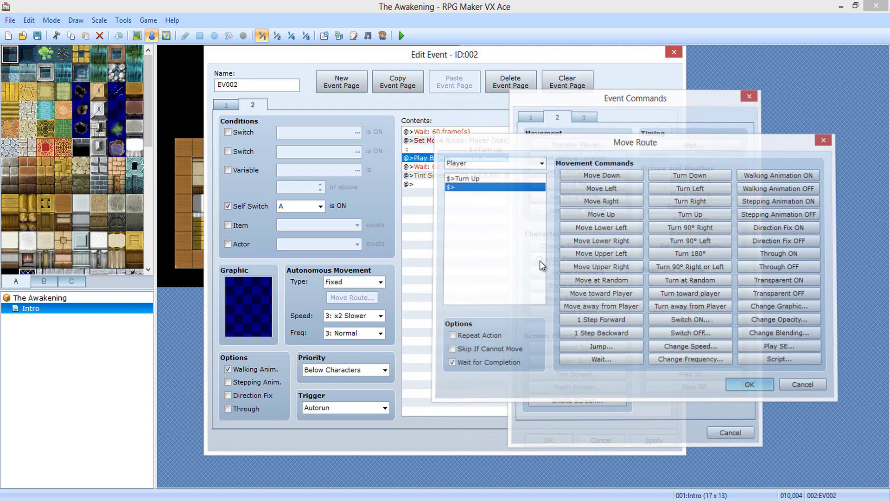
Append a Show Text command after the tint with the first FACE portrait and the text "That's it... My Will is finished."
{"action": "left_click", "coordinate": [472, 176]}
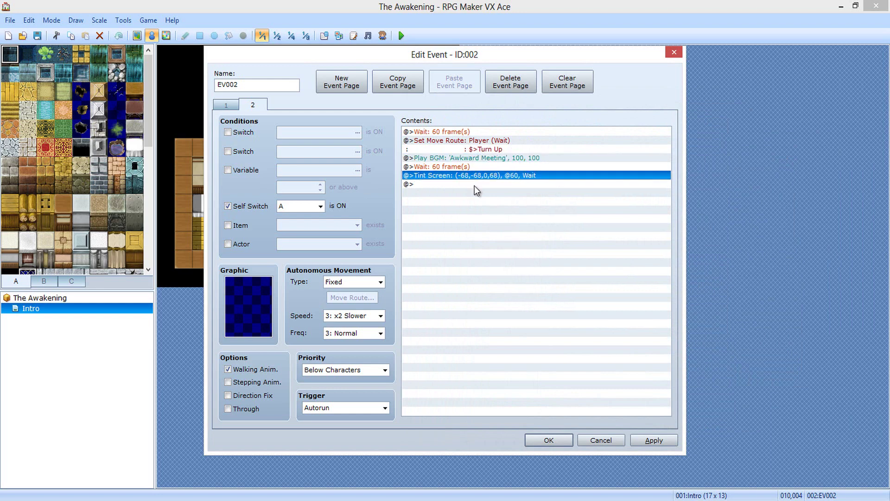
{"action": "double_click", "coordinate": [474, 185]}
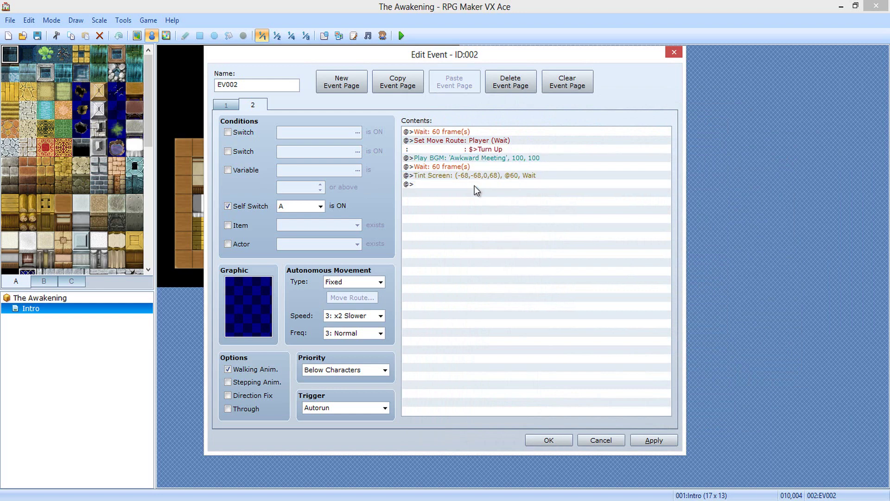
{"action": "left_click_drag", "start_coordinate": [489, 99], "coordinate": [570, 99]}
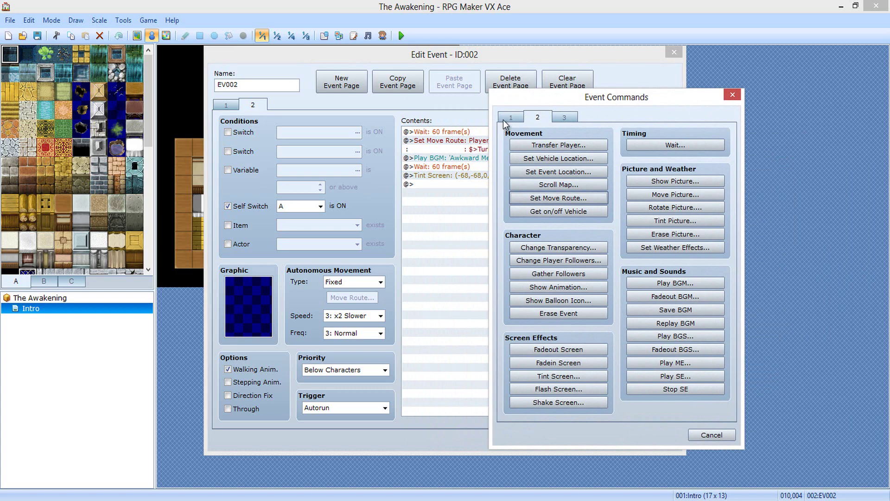
{"action": "left_click", "coordinate": [502, 120]}
{"action": "left_click", "coordinate": [558, 144]}
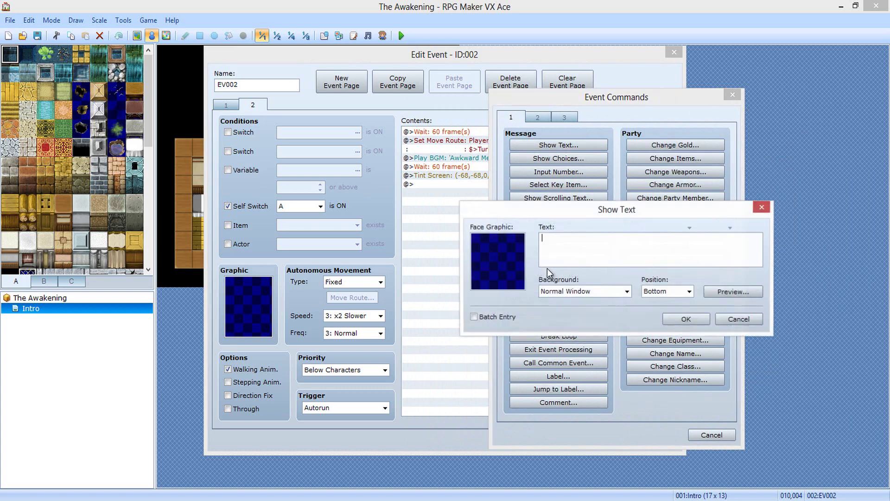
{"action": "double_click", "coordinate": [508, 261]}
{"action": "left_click", "coordinate": [482, 177]}
{"action": "double_click", "coordinate": [587, 176]}
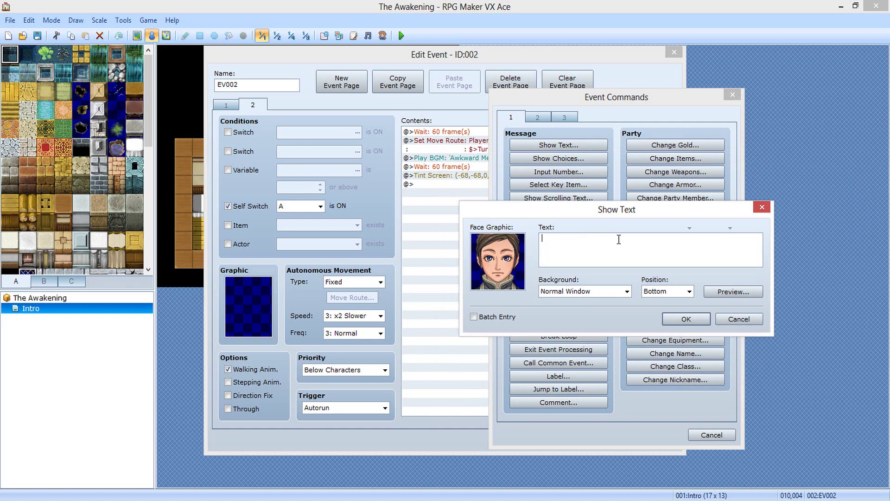
{"action": "type", "text": "That's it... My Will is finished."}
{"action": "left_click", "coordinate": [670, 318]}
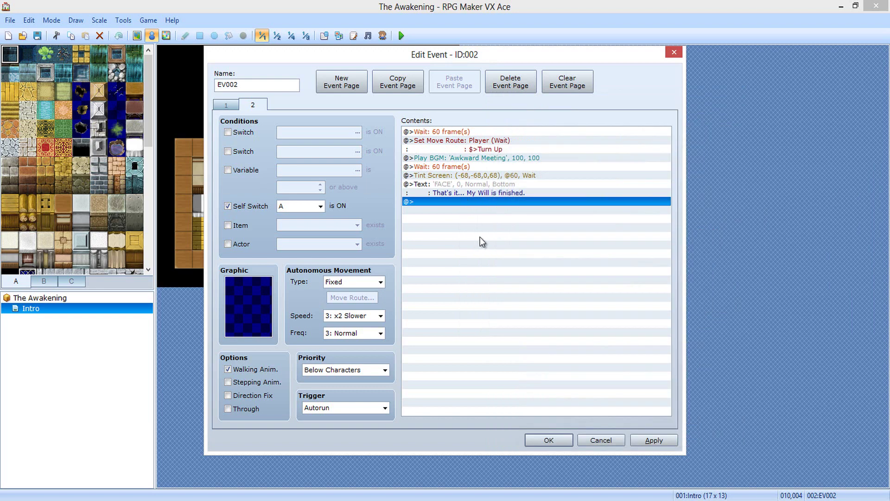
Append a second Show Text command with the FACE portrait and the text "I'd better go to sleep now. It's really late."
{"action": "left_click_drag", "start_coordinate": [462, 54], "coordinate": [434, 49]}
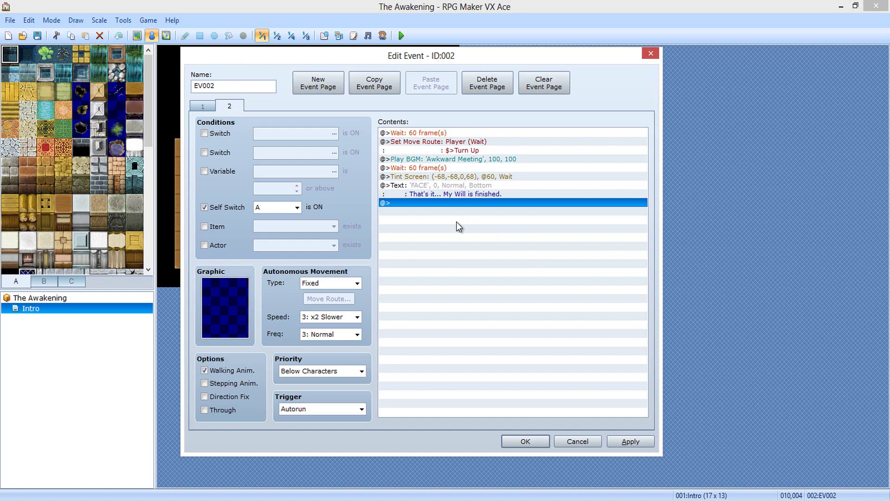
{"action": "double_click", "coordinate": [473, 329]}
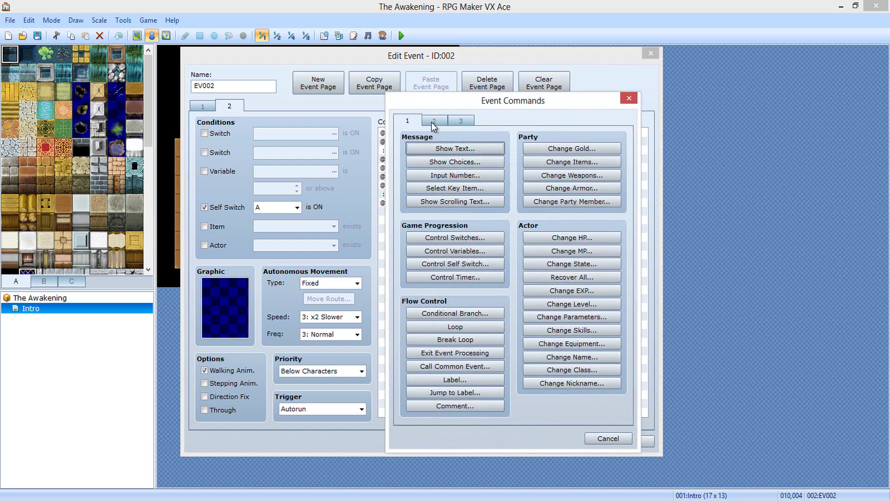
{"action": "left_click", "coordinate": [448, 148]}
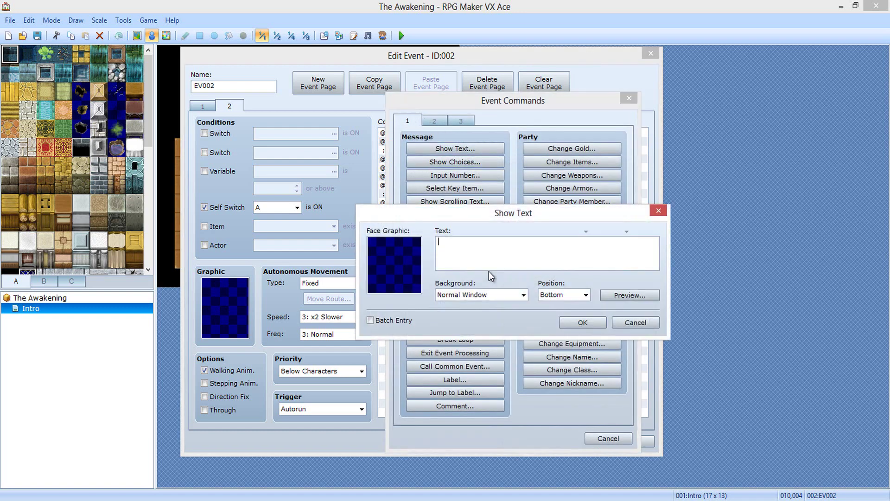
{"action": "type", "text": "I'd better go to sleep now."}
{"action": "double_click", "coordinate": [389, 247]}
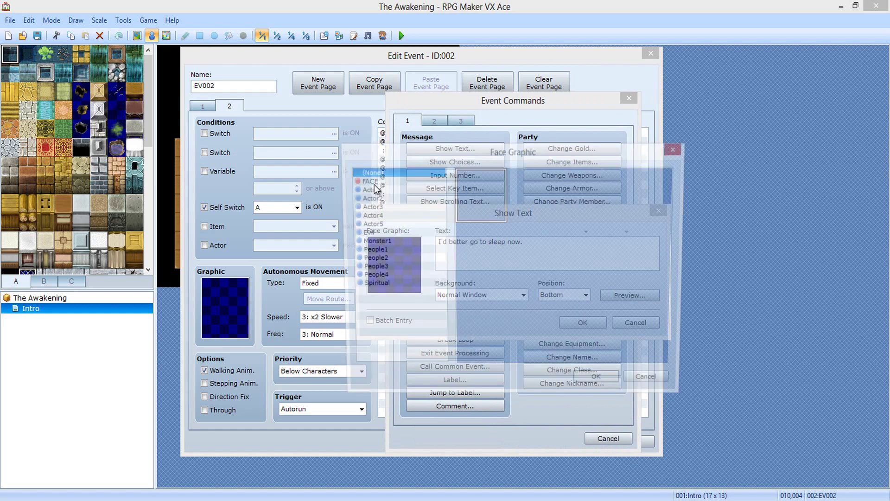
{"action": "left_click", "coordinate": [374, 180]}
{"action": "key", "text": "Return"}
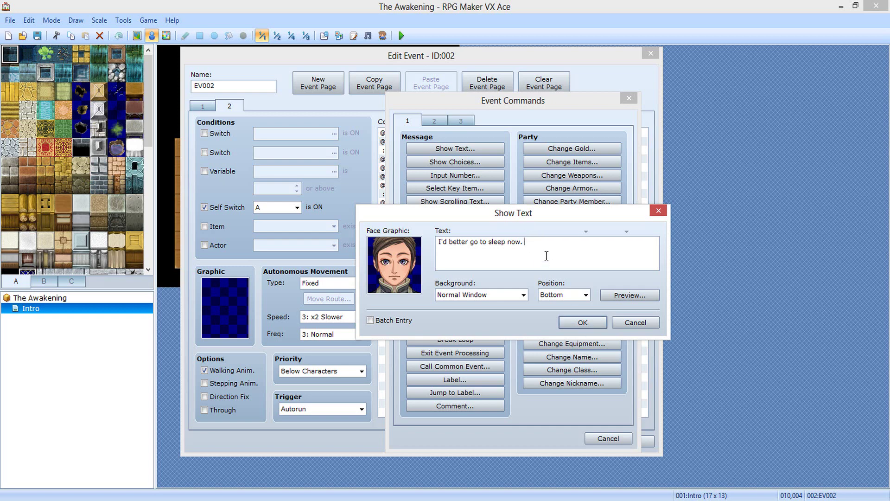
{"action": "type", "text": "It's really late."}
{"action": "left_click", "coordinate": [570, 323]}
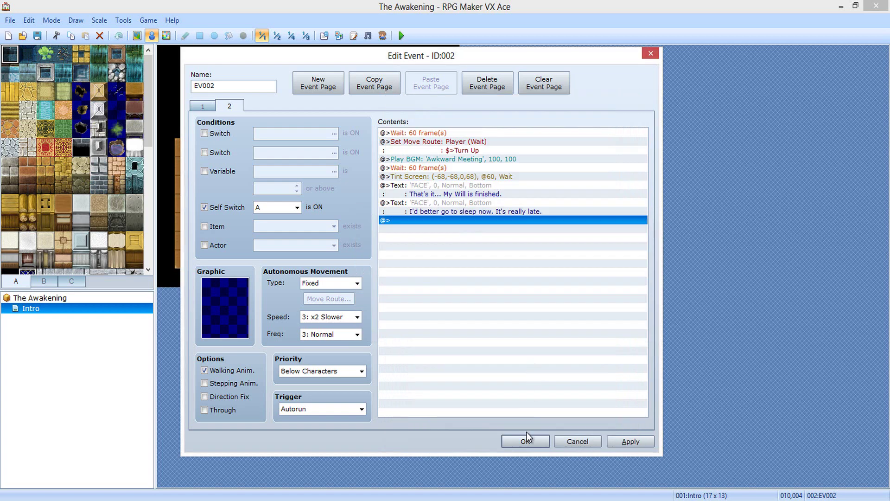
Start a Set Move Route command for the Player after the second message, with Change Speed set to 3: x2 Slower
{"action": "left_click_drag", "start_coordinate": [444, 56], "coordinate": [684, 47]}
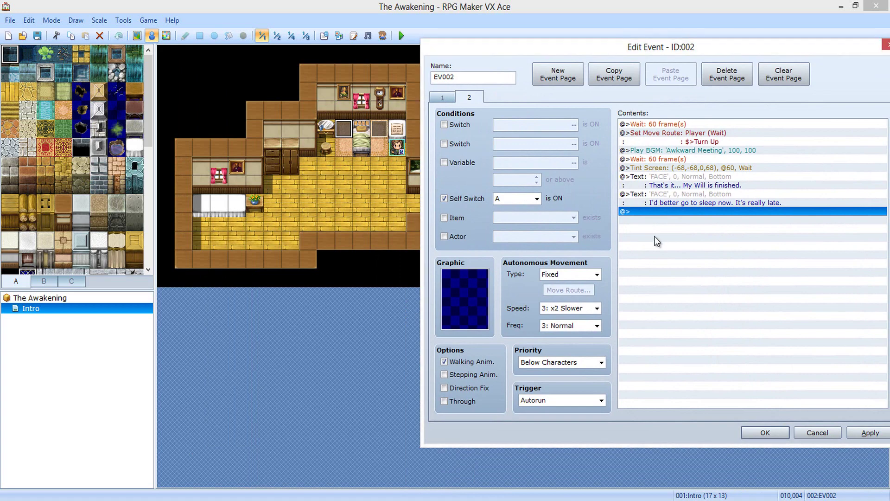
{"action": "double_click", "coordinate": [669, 216]}
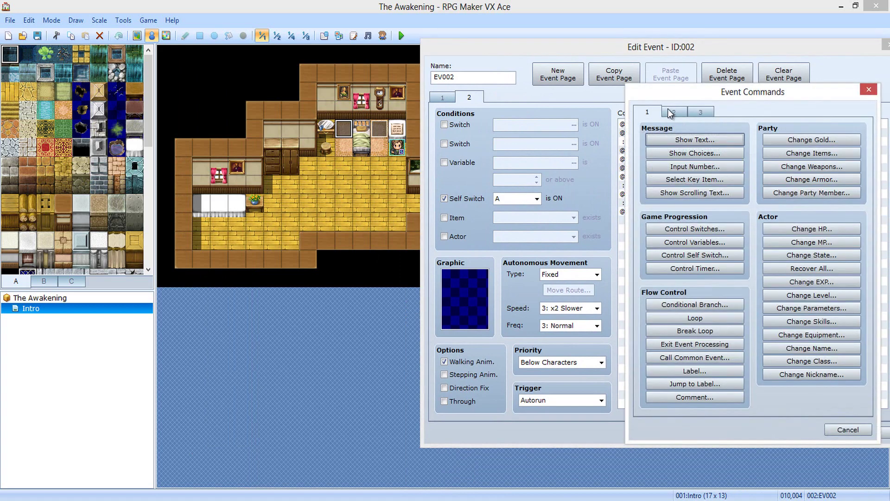
{"action": "left_click", "coordinate": [672, 112]}
{"action": "left_click", "coordinate": [697, 195]}
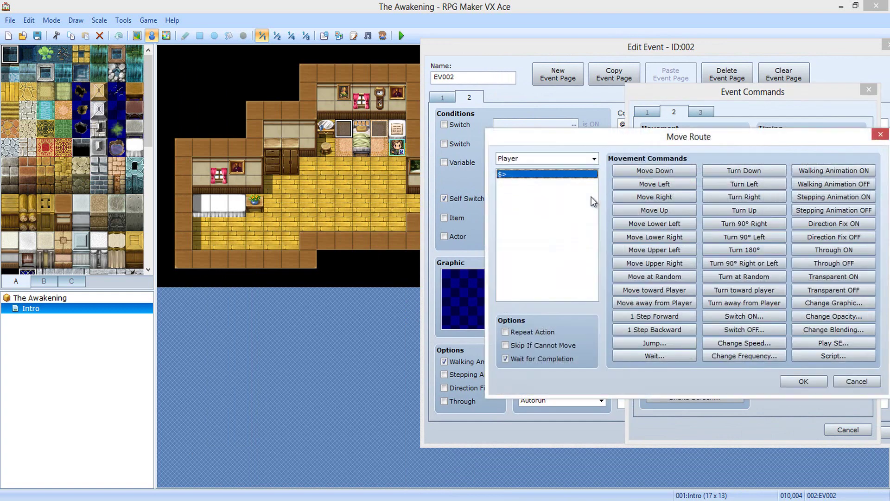
{"action": "left_click", "coordinate": [710, 343]}
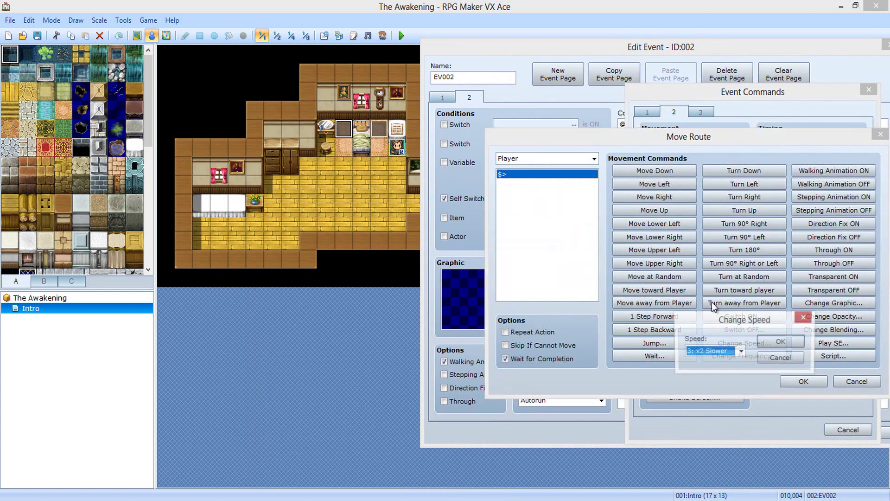
{"action": "left_click", "coordinate": [765, 343]}
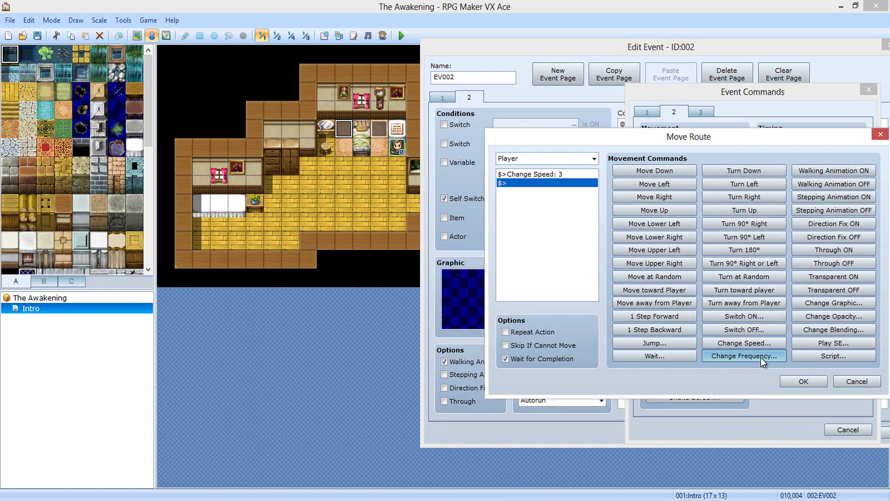
{"action": "left_click", "coordinate": [761, 357]}
{"action": "left_click", "coordinate": [789, 370]}
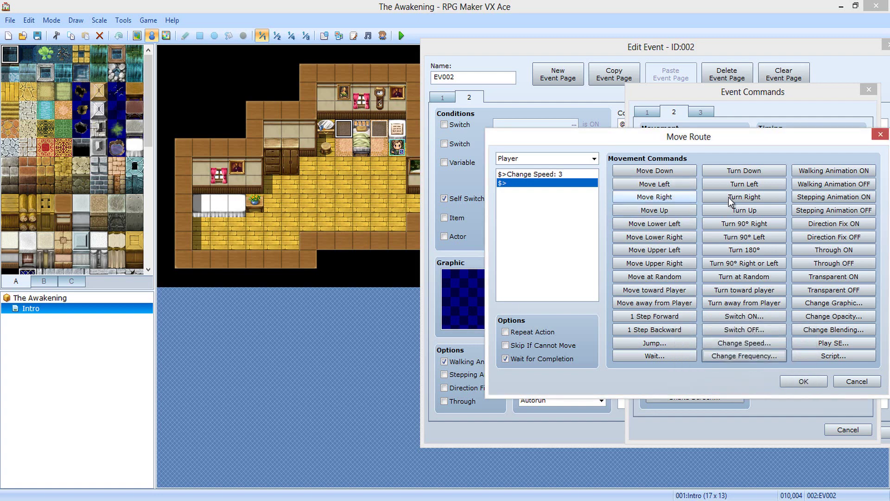
{"action": "left_click", "coordinate": [560, 178]}
{"action": "right_click", "coordinate": [556, 182]}
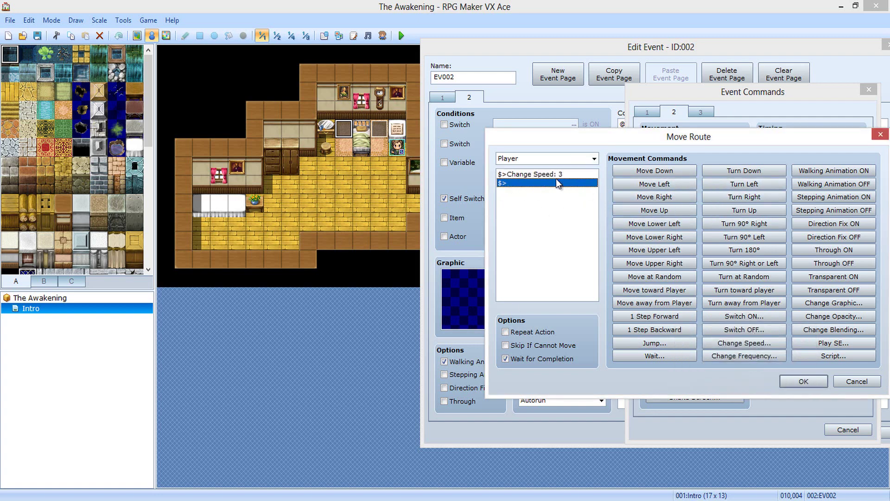
{"action": "left_click", "coordinate": [498, 236]}
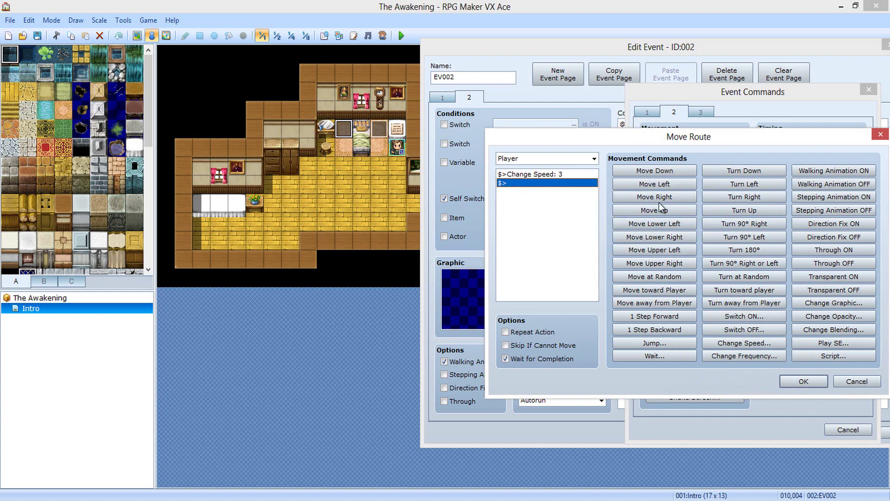
Add Move Left to the player's move route and confirm the route
{"action": "left_click", "coordinate": [677, 185]}
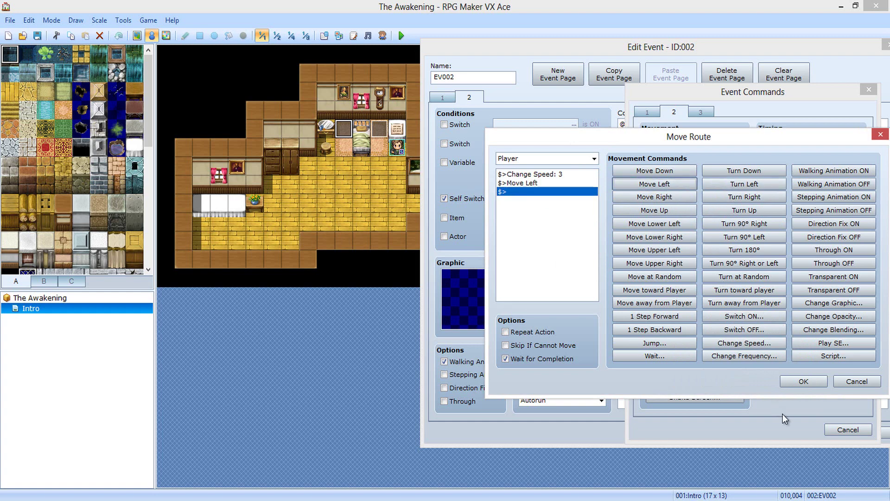
{"action": "left_click", "coordinate": [792, 376]}
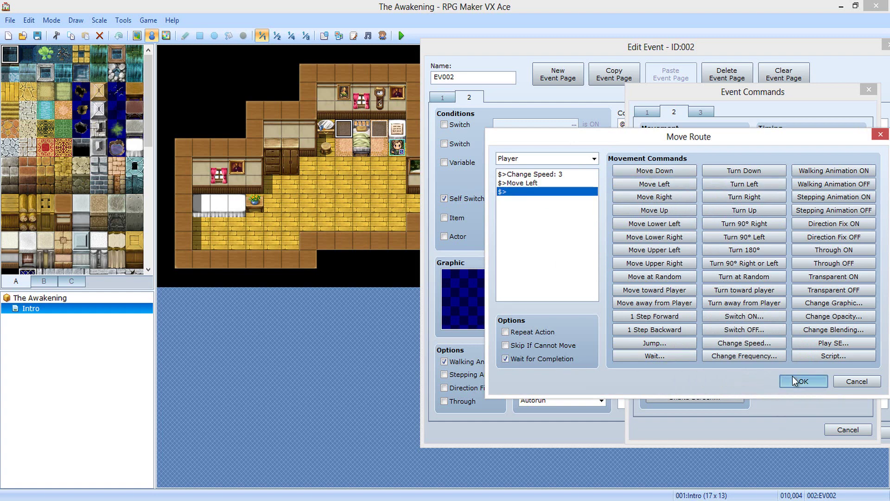
Append a Fadeout Screen command after the player's move route
{"action": "double_click", "coordinate": [676, 239]}
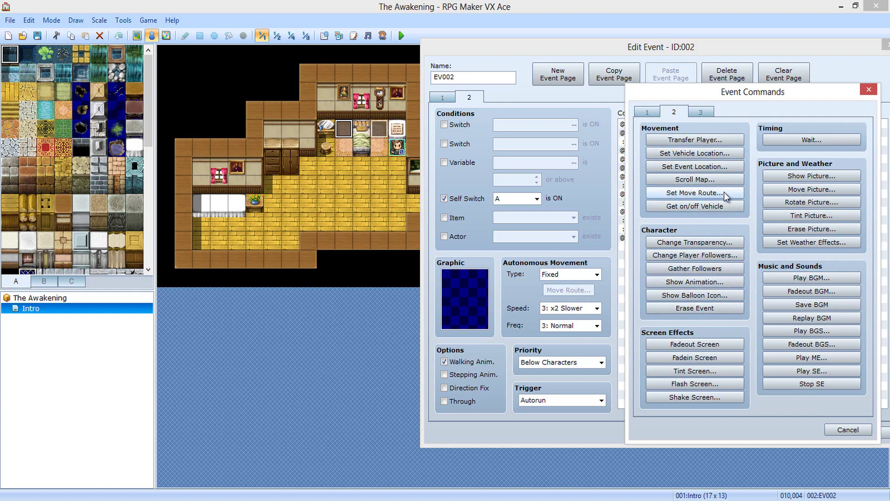
{"action": "left_click", "coordinate": [658, 113]}
{"action": "left_click", "coordinate": [676, 111]}
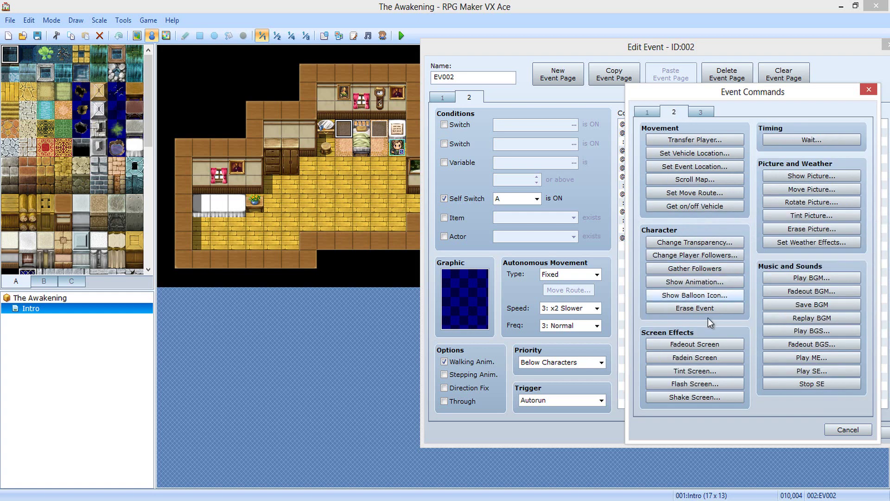
{"action": "left_click", "coordinate": [705, 344]}
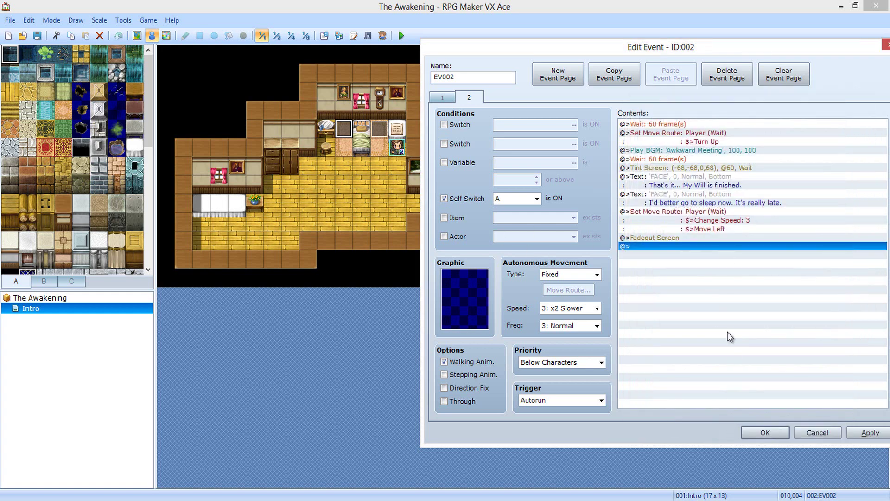
Append a 1-second Fadeout BGM command and a 60-frame Wait after the Fadeout Screen command
{"action": "double_click", "coordinate": [728, 332]}
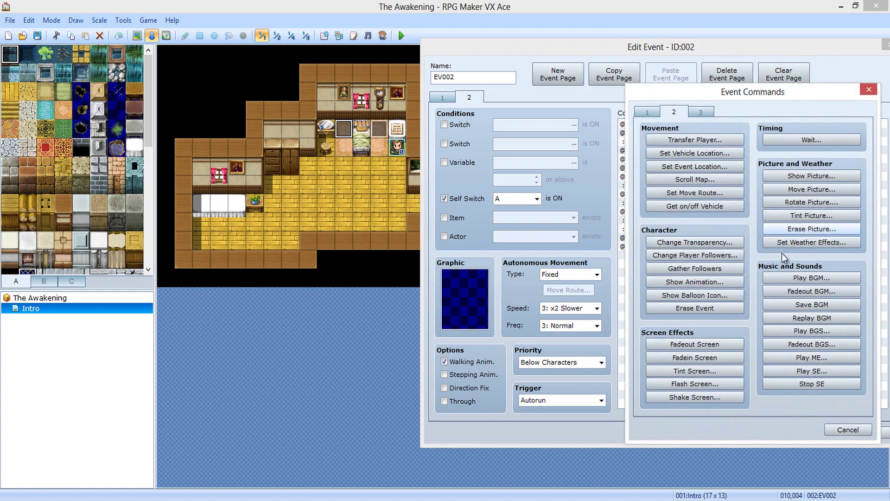
{"action": "left_click", "coordinate": [812, 291]}
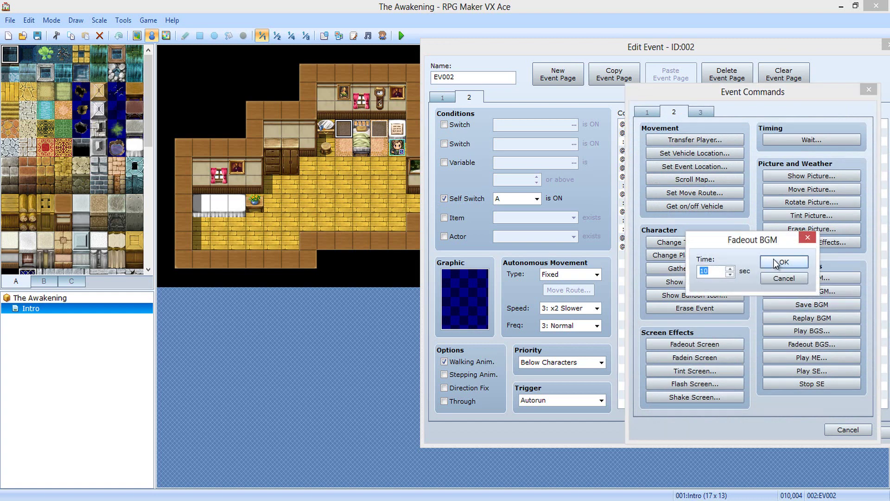
{"action": "left_click", "coordinate": [776, 263]}
{"action": "double_click", "coordinate": [706, 283]}
{"action": "left_click", "coordinate": [809, 141]}
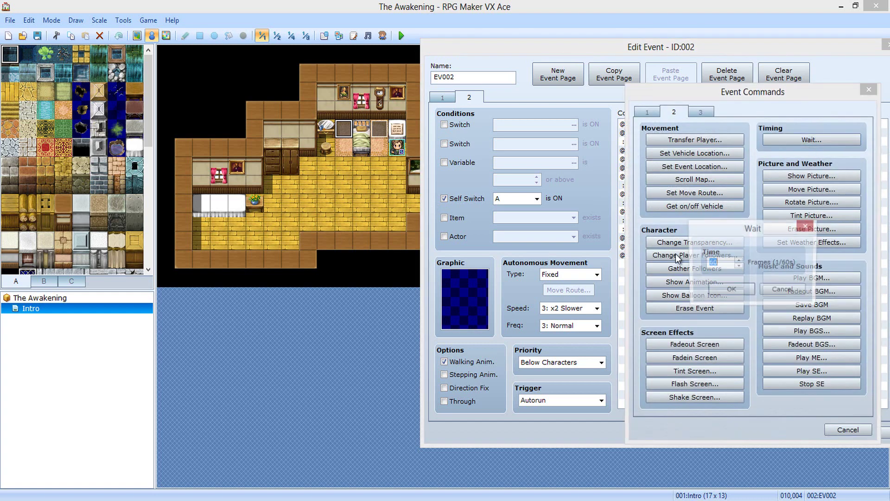
{"action": "left_click", "coordinate": [724, 289]}
Append a Tint Screen command with the Normal tone (0,0,0,0) over 60 frames, waiting for completion
{"action": "double_click", "coordinate": [686, 346]}
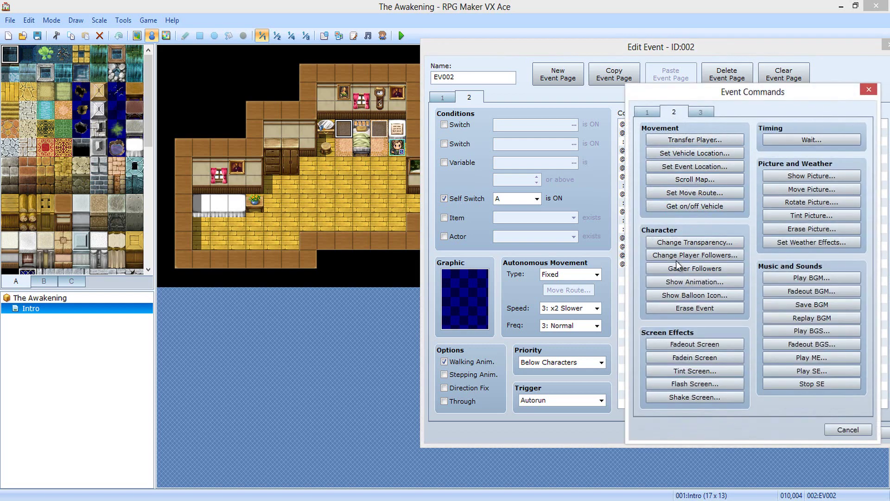
{"action": "left_click", "coordinate": [696, 370]}
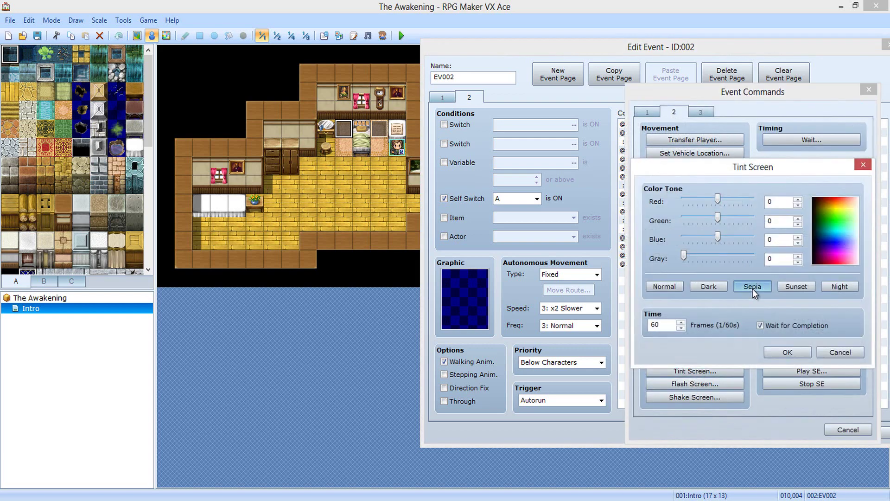
{"action": "left_click", "coordinate": [750, 287]}
{"action": "left_click", "coordinate": [671, 289]}
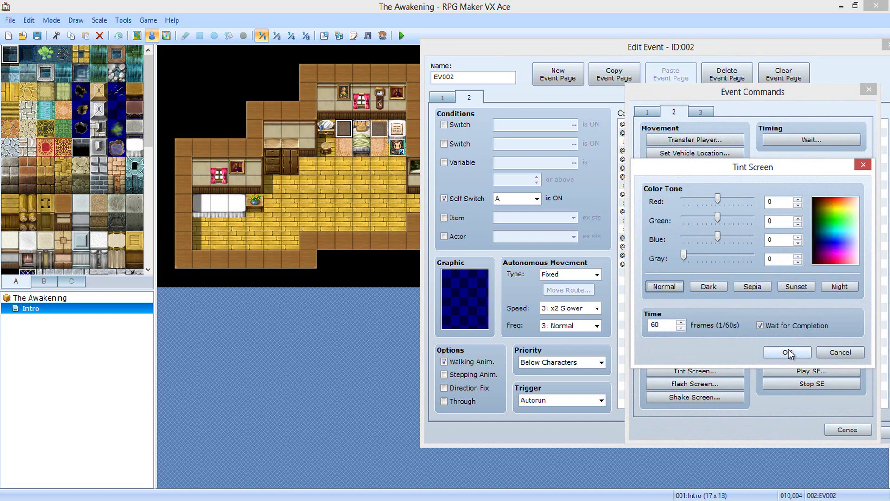
{"action": "left_click", "coordinate": [788, 351]}
Append Fadein Screen and Erase Event commands at the end of the page and close the event editor
{"action": "double_click", "coordinate": [681, 330]}
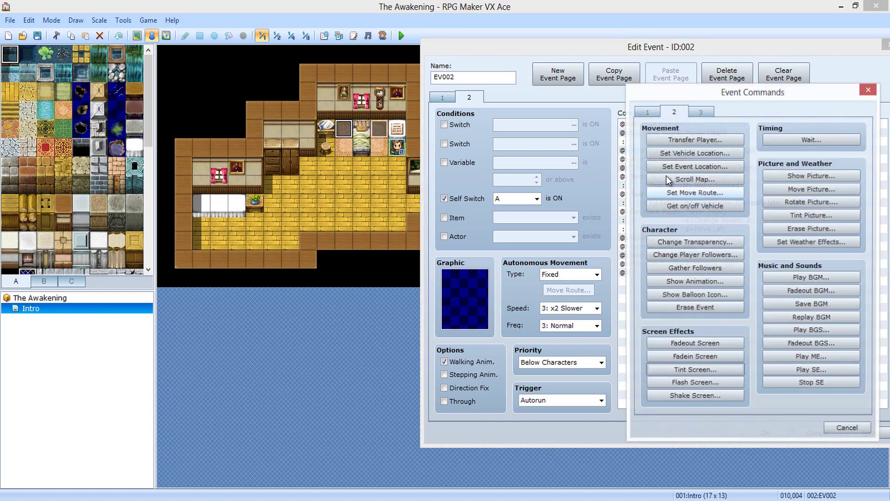
{"action": "left_click", "coordinate": [715, 358]}
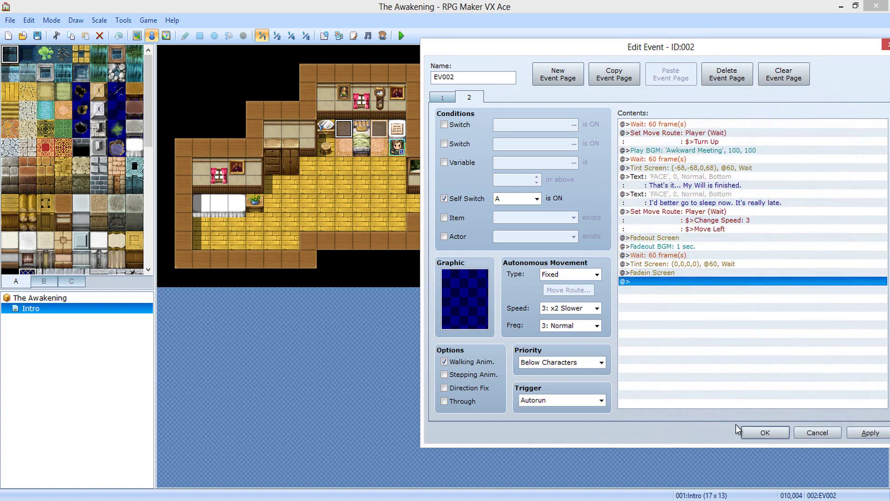
{"action": "double_click", "coordinate": [669, 323]}
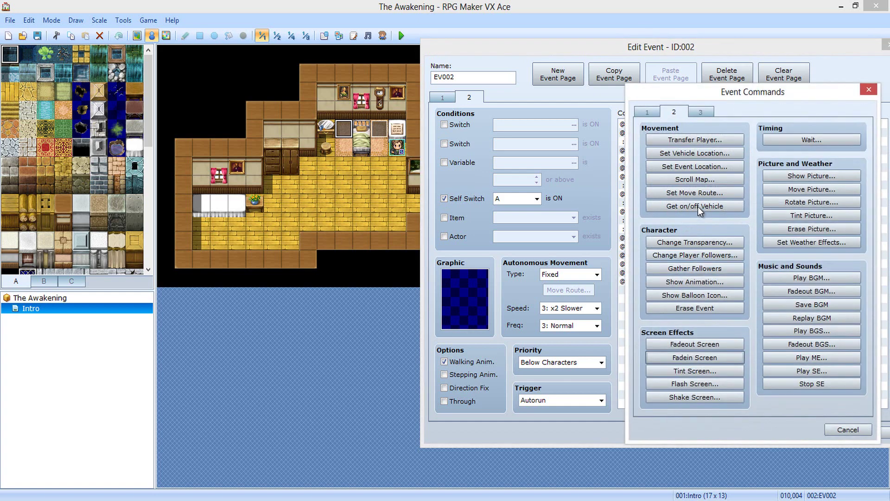
{"action": "left_click", "coordinate": [698, 308]}
{"action": "key", "text": "Escape"}
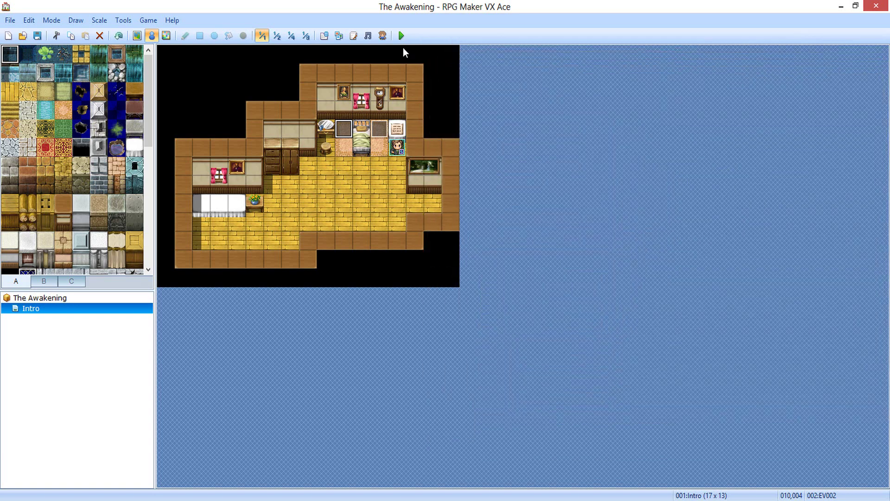
Playtest the intro cutscene from a new game, advance through both dialogue messages and close the game window
{"action": "left_click", "coordinate": [401, 36]}
{"action": "left_click", "coordinate": [400, 283]}
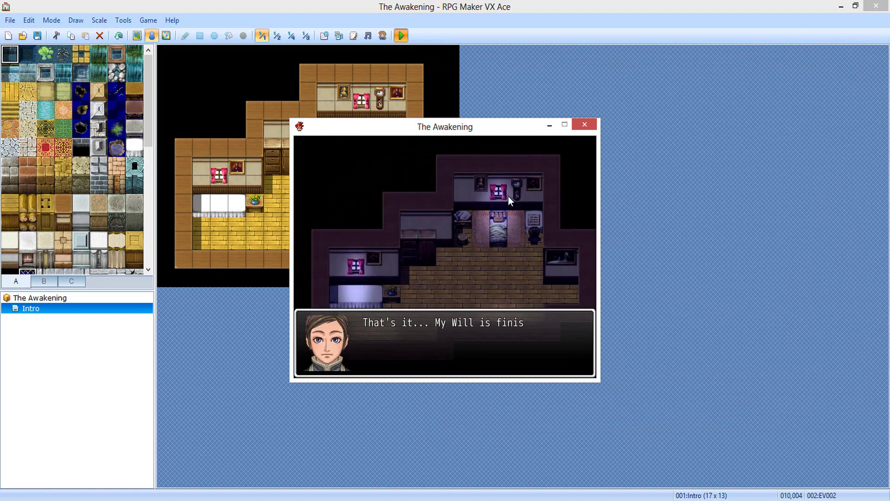
{"action": "key", "text": "Return"}
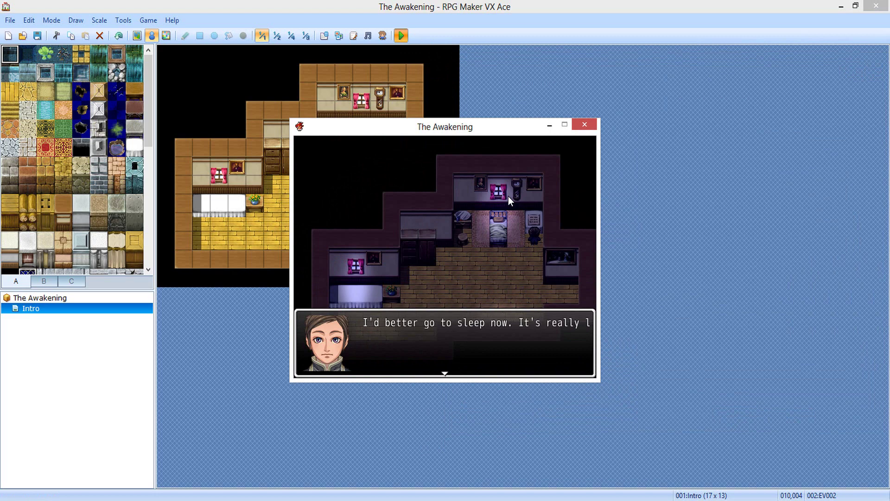
{"action": "key", "text": "Return"}
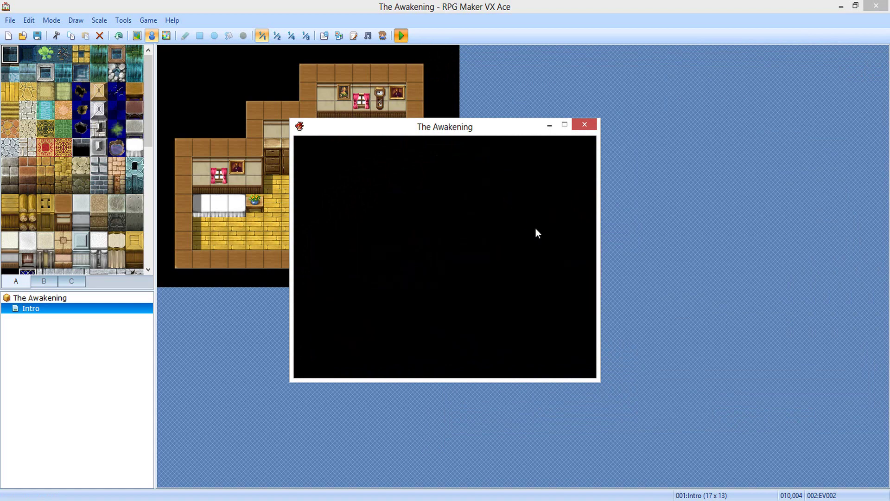
{"action": "left_click", "coordinate": [595, 124]}
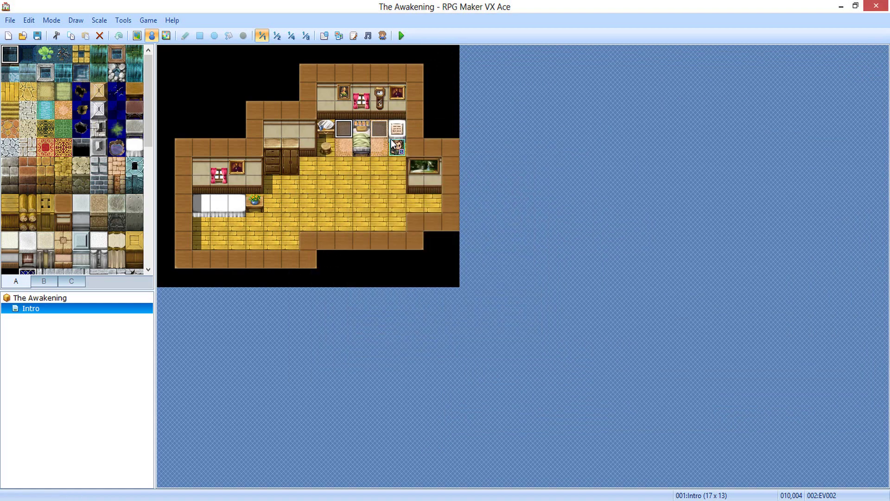
Check the command list of event EV001 beside the bed and close it without changes
{"action": "double_click", "coordinate": [380, 129]}
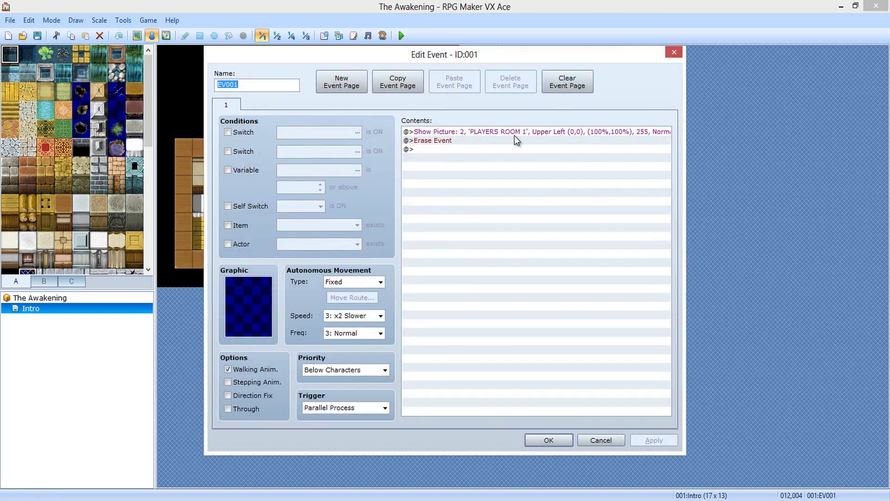
{"action": "left_click", "coordinate": [621, 439]}
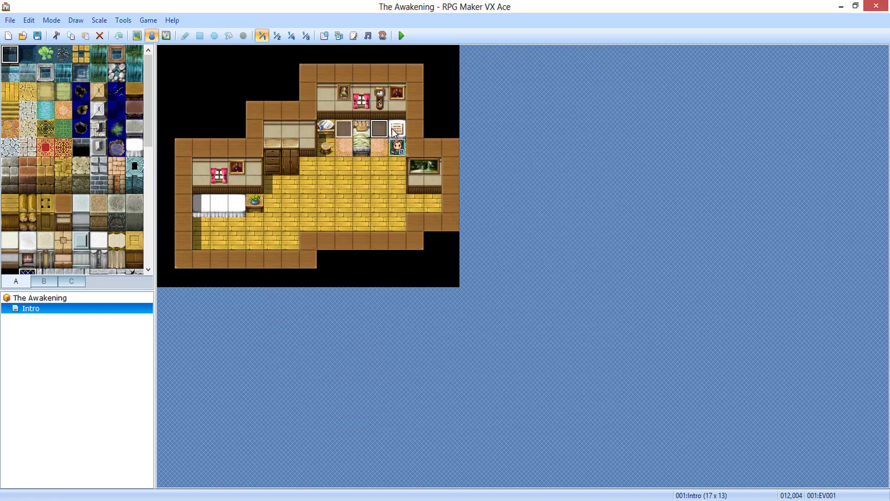
Delete the Fadeout Screen and Fadein Screen commands from page 2 of event EV002
{"action": "double_click", "coordinate": [351, 131]}
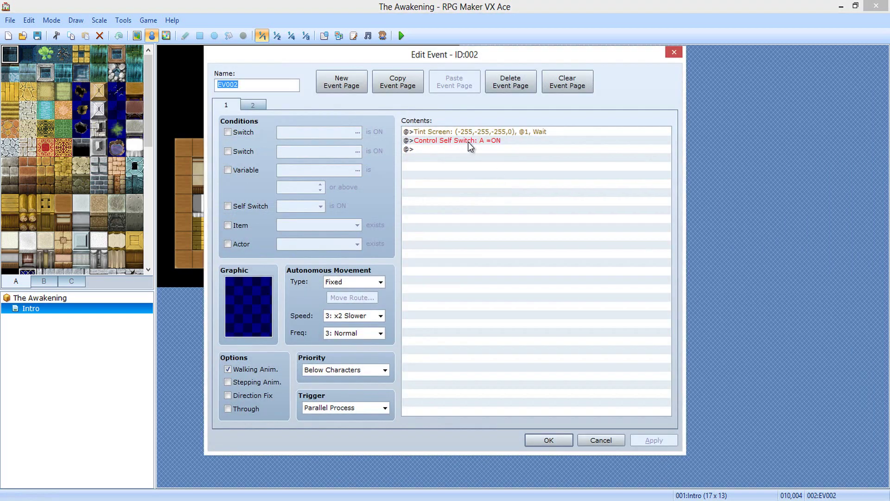
{"action": "left_click", "coordinate": [254, 105]}
{"action": "left_click", "coordinate": [474, 273]}
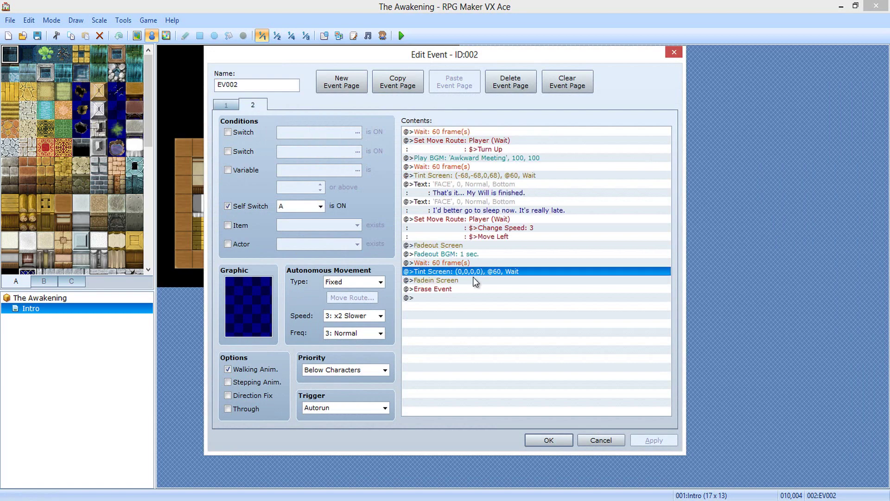
{"action": "left_click", "coordinate": [472, 280]}
{"action": "left_click", "coordinate": [468, 296]}
{"action": "left_click", "coordinate": [465, 289]}
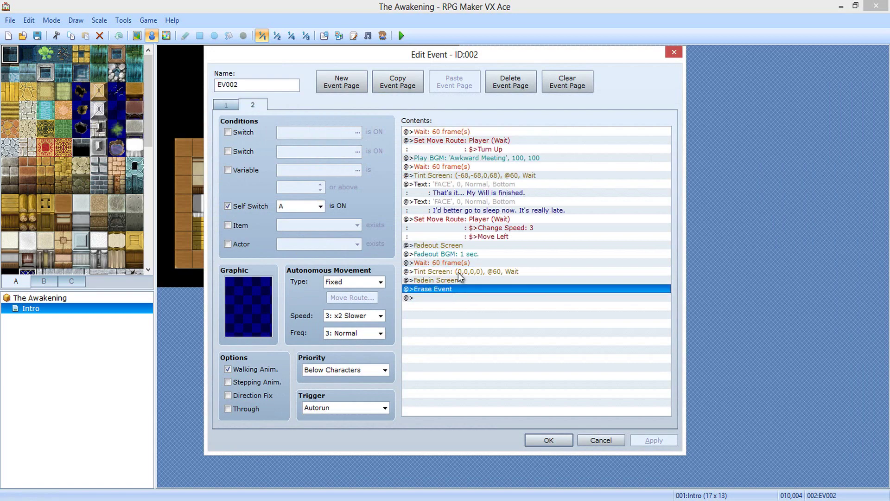
{"action": "left_click", "coordinate": [494, 220]}
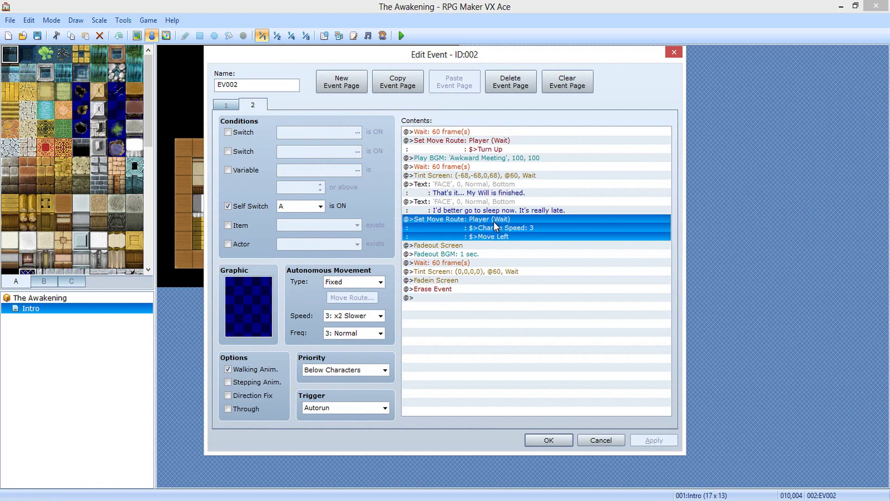
{"action": "left_click", "coordinate": [472, 246]}
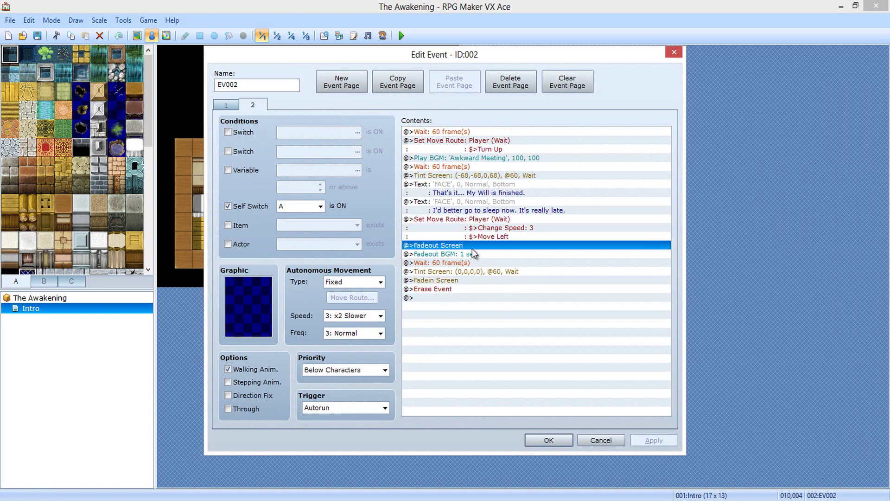
{"action": "key", "text": "Delete"}
{"action": "left_click", "coordinate": [460, 269]}
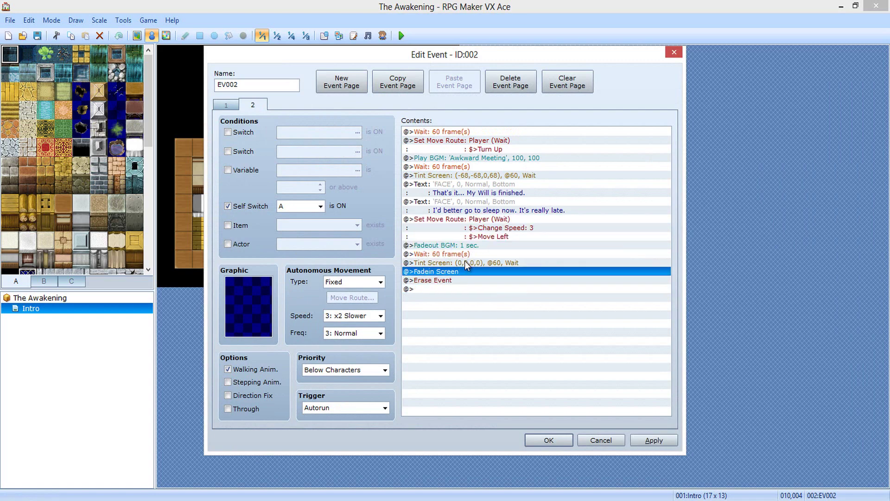
{"action": "key", "text": "Delete"}
Insert a Tint Screen command before Fadeout BGM with red, green and blue at -255, over 60 frames
{"action": "left_click", "coordinate": [463, 246]}
{"action": "right_click", "coordinate": [459, 249]}
{"action": "left_click", "coordinate": [488, 253]}
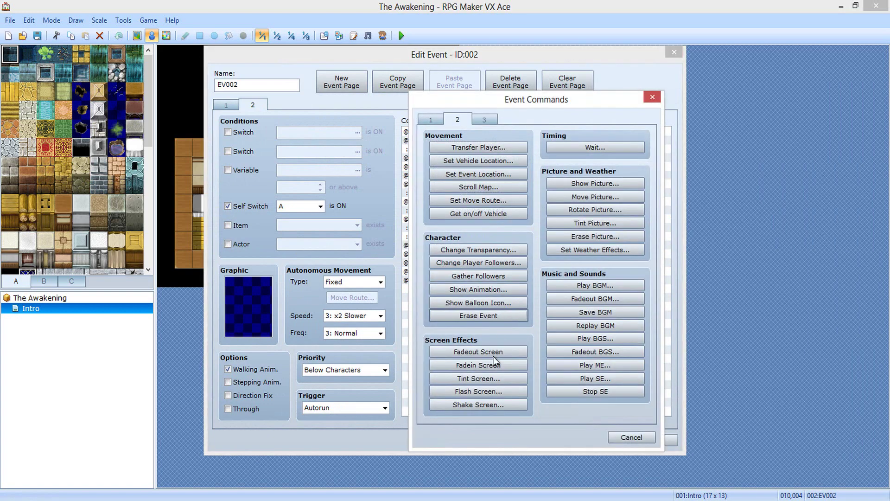
{"action": "left_click", "coordinate": [480, 379]}
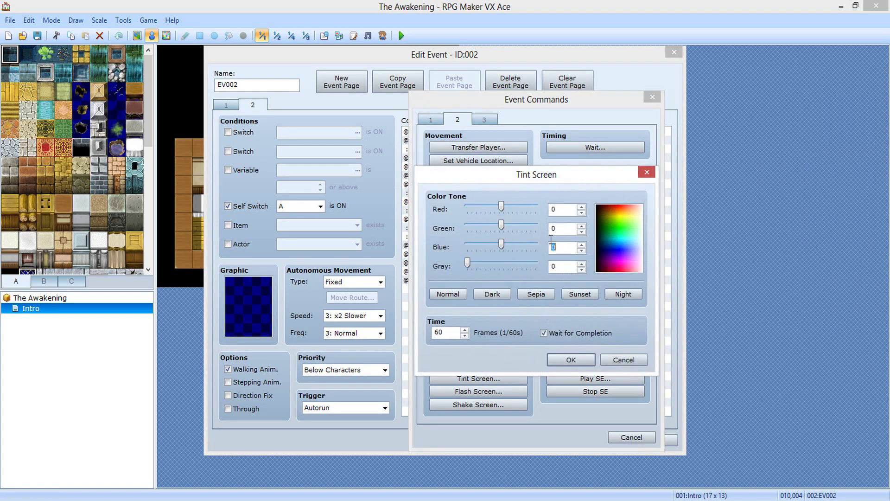
{"action": "key", "text": "BackSpace"}
{"action": "left_click_drag", "start_coordinate": [460, 248], "coordinate": [459, 248]}
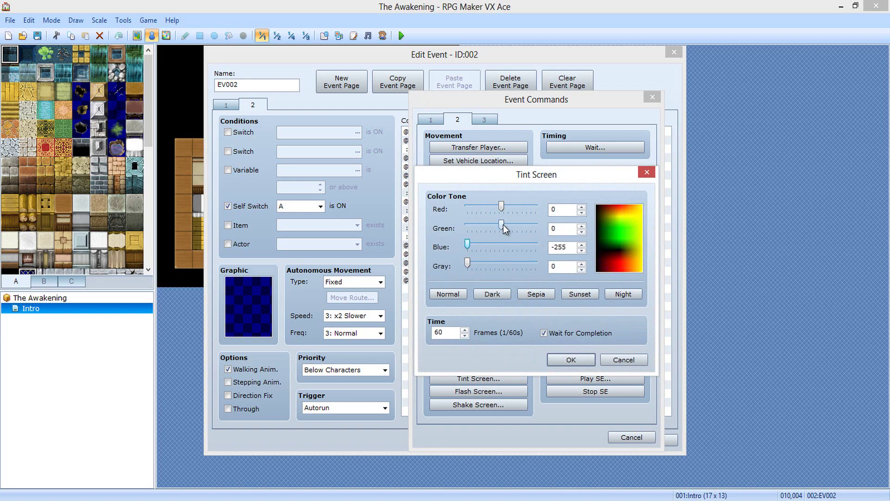
{"action": "left_click_drag", "start_coordinate": [501, 225], "coordinate": [445, 227]}
{"action": "left_click_drag", "start_coordinate": [501, 206], "coordinate": [443, 206]}
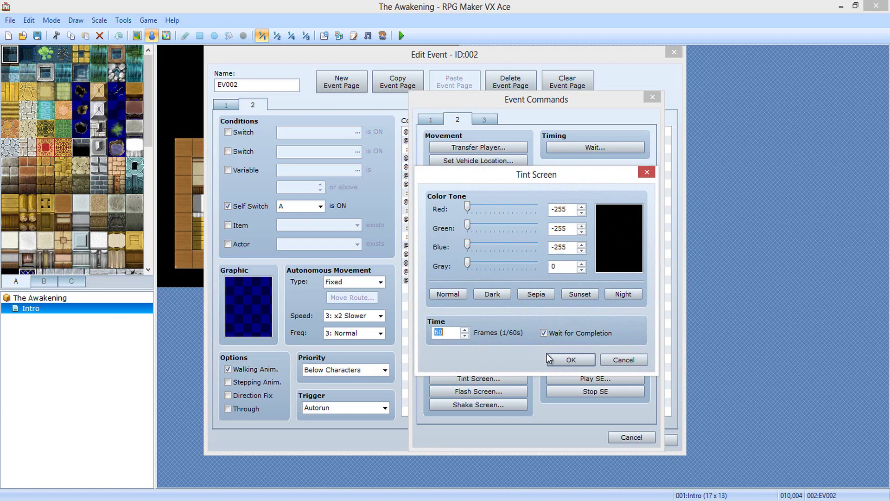
{"action": "key", "text": "Return"}
Turn off Wait for Completion for the black Tint Screen command before Fadeout BGM
{"action": "left_click", "coordinate": [469, 271]}
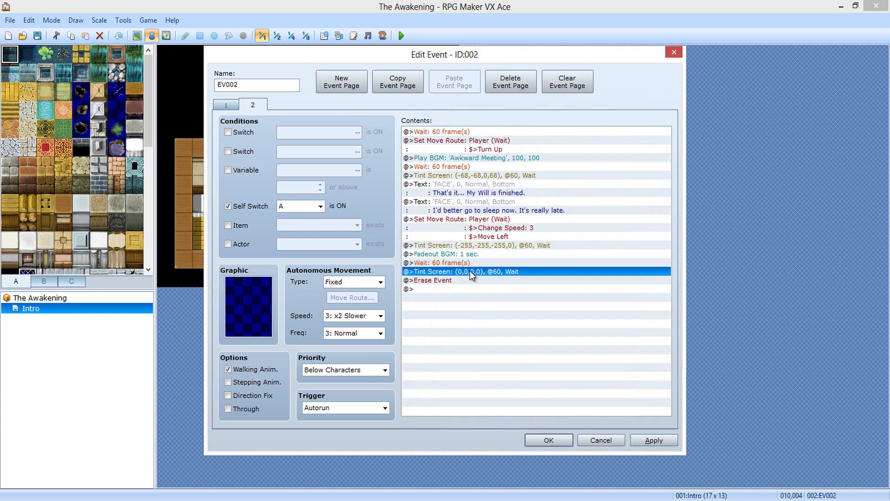
{"action": "right_click", "coordinate": [463, 255]}
{"action": "left_click", "coordinate": [455, 244]}
{"action": "right_click", "coordinate": [464, 244]}
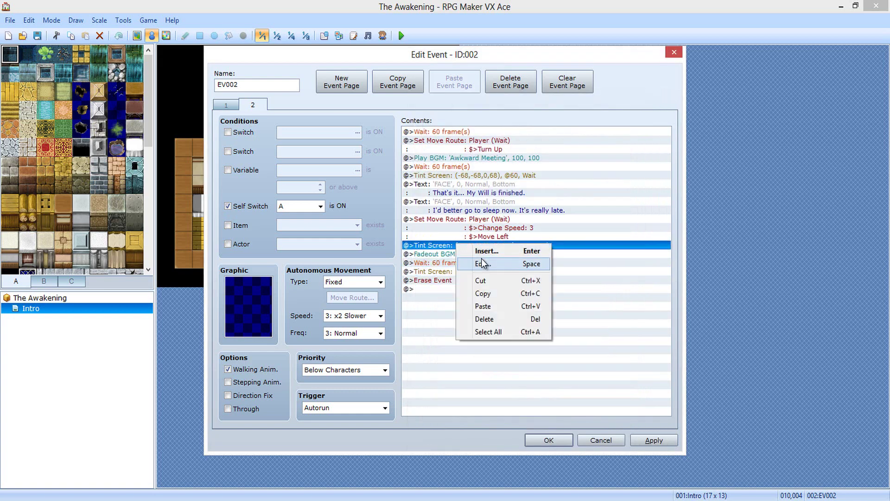
{"action": "left_click", "coordinate": [485, 260]}
{"action": "left_click", "coordinate": [569, 336]}
{"action": "left_click", "coordinate": [571, 359]}
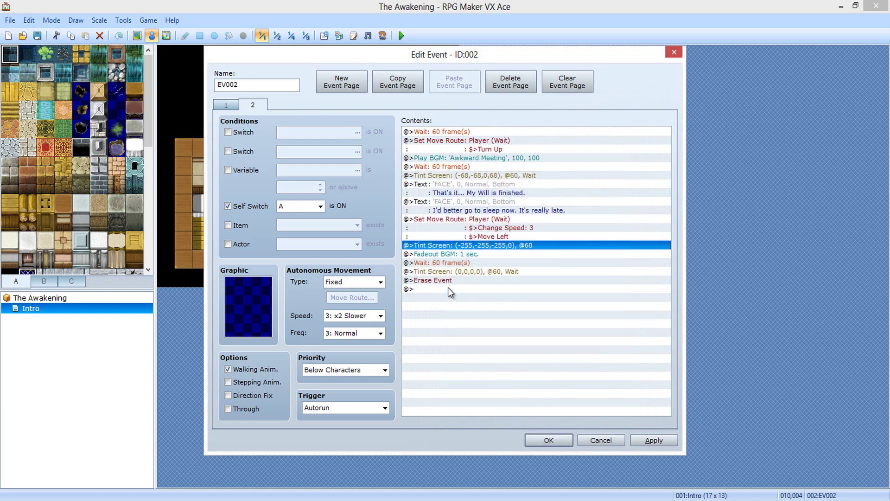
Set the Wait command after Fadeout BGM to 120 frames
{"action": "left_click", "coordinate": [448, 289]}
{"action": "left_click", "coordinate": [478, 246]}
{"action": "right_click", "coordinate": [476, 264]}
{"action": "left_click", "coordinate": [493, 280]}
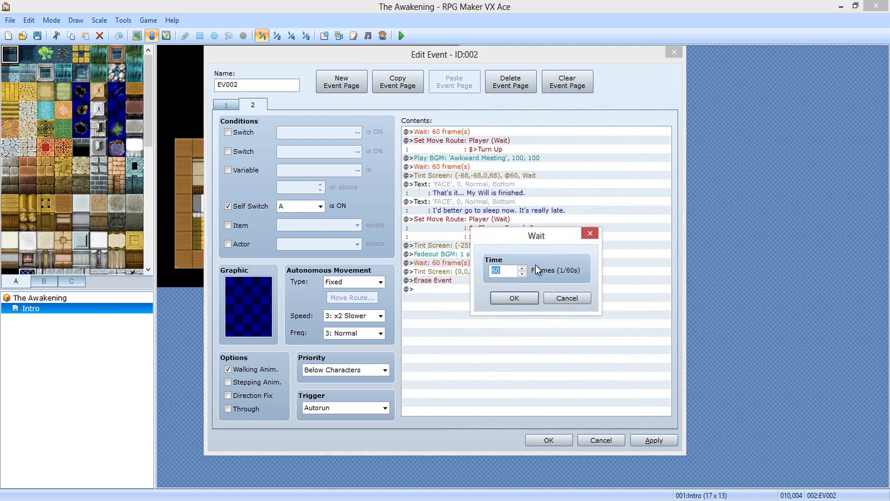
{"action": "type", "text": "120"}
{"action": "left_click", "coordinate": [513, 296]}
{"action": "left_click", "coordinate": [514, 303]}
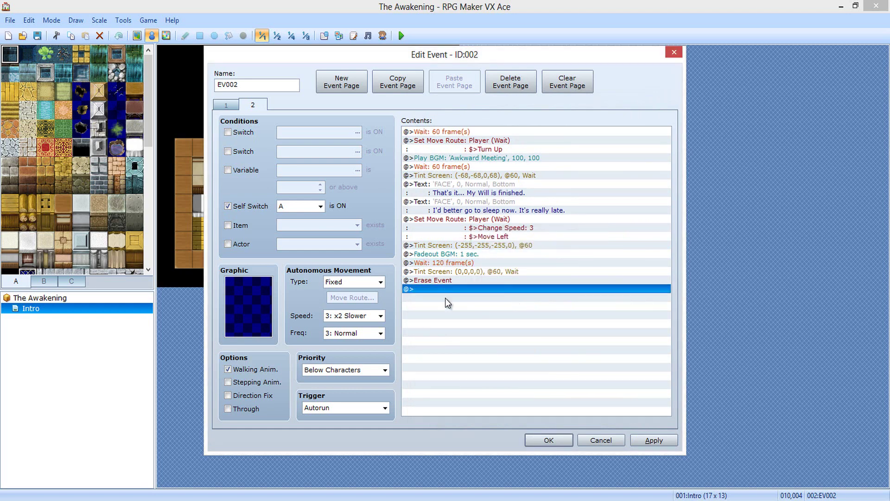
Insert a Play BGM command with the TITLE track between the 120-frame Wait and the Tint Screen that restores the normal tint
{"action": "left_click", "coordinate": [482, 249]}
{"action": "left_click", "coordinate": [491, 346]}
{"action": "left_click", "coordinate": [461, 280]}
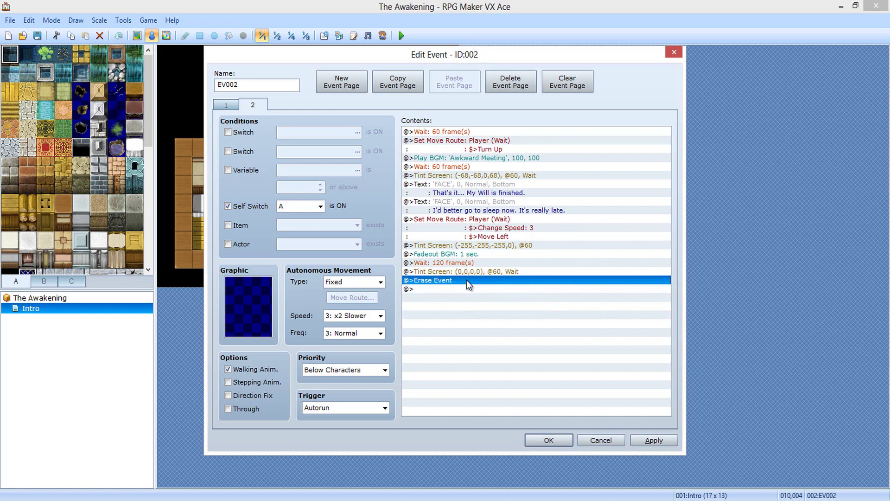
{"action": "right_click", "coordinate": [464, 280]}
{"action": "left_click", "coordinate": [453, 278]}
{"action": "right_click", "coordinate": [451, 277]}
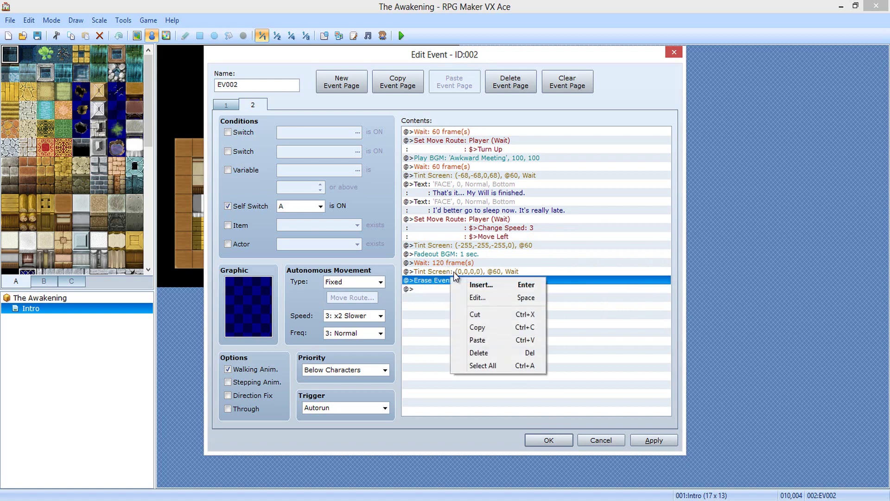
{"action": "left_click", "coordinate": [459, 280]}
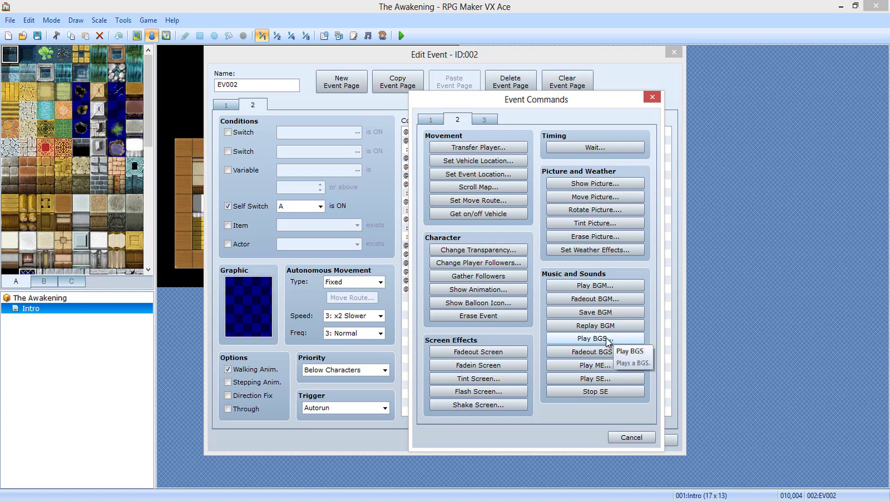
{"action": "left_click", "coordinate": [588, 285]}
{"action": "left_click", "coordinate": [505, 188]}
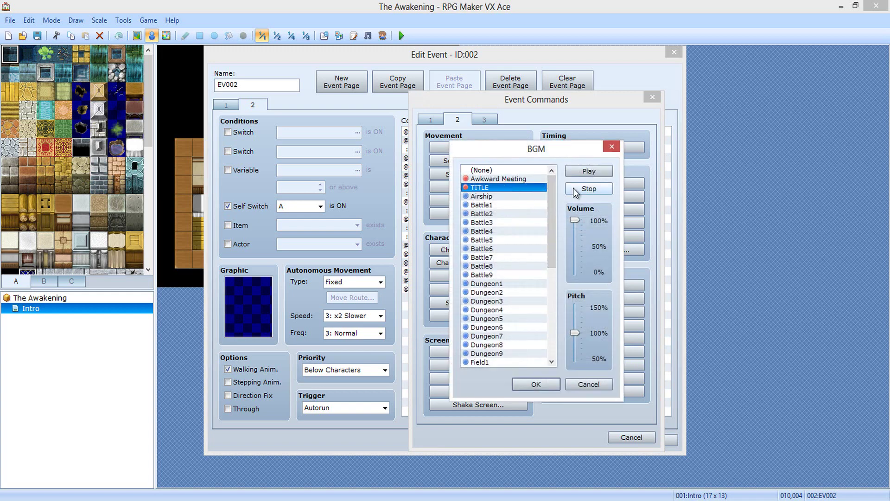
{"action": "left_click", "coordinate": [536, 384]}
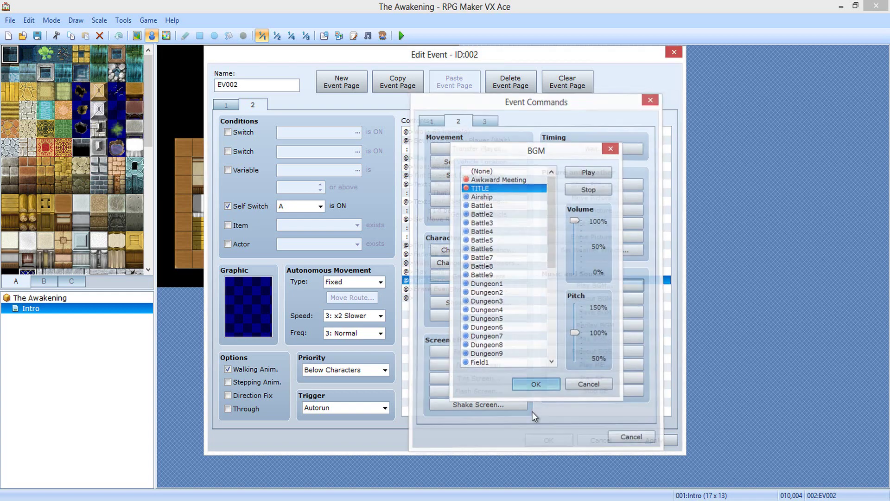
{"action": "left_click", "coordinate": [530, 377]}
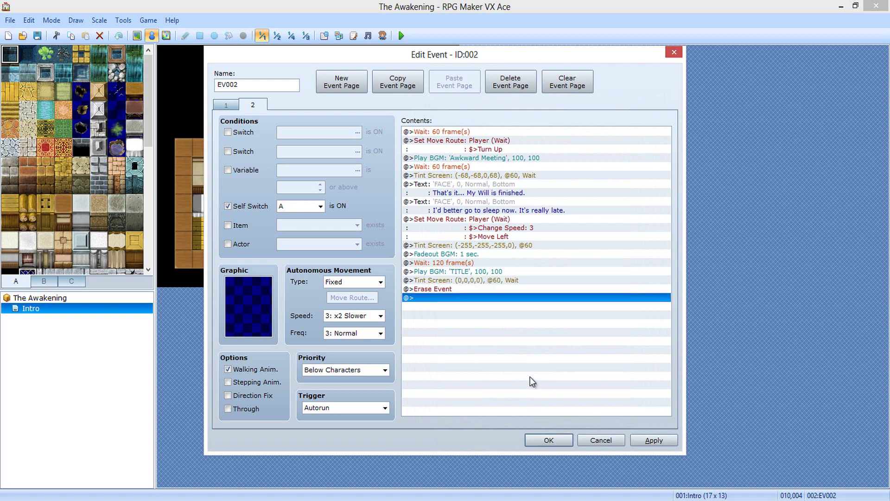
{"action": "left_click", "coordinate": [541, 442]}
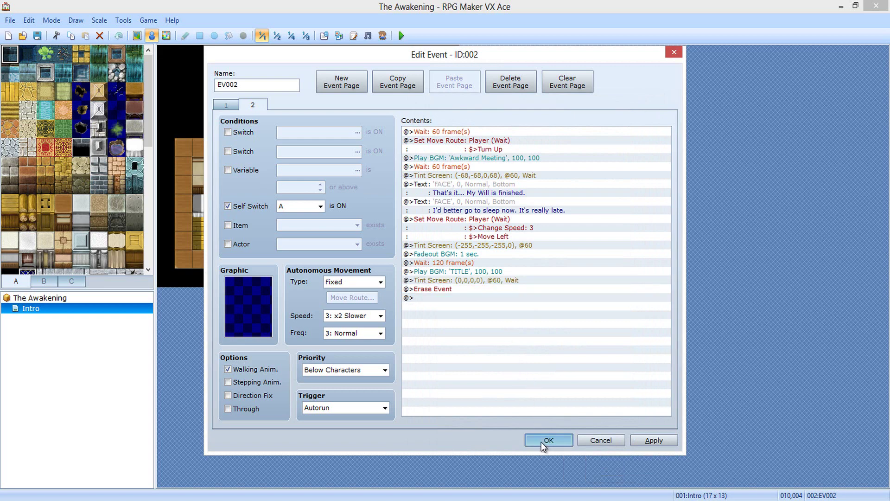
Change the Play BGM command after the 120-frame Wait to Town1 at pitch 80, preview the track, and save the event
{"action": "left_click", "coordinate": [486, 272]}
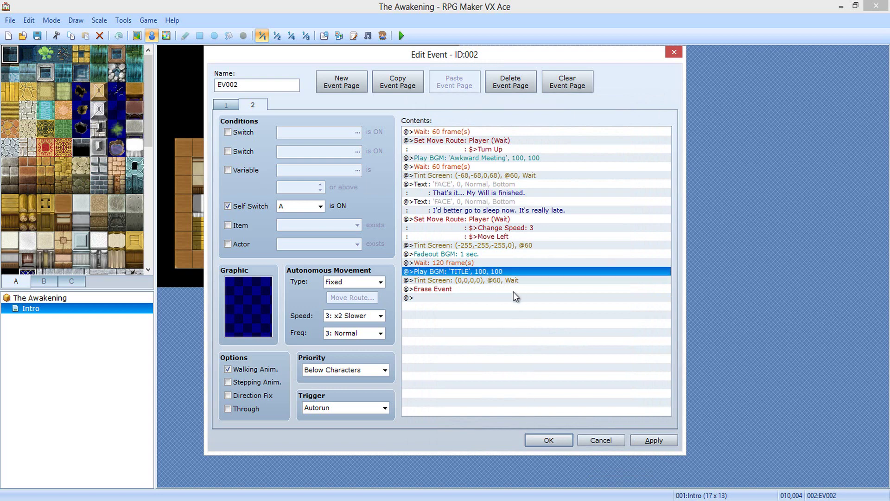
{"action": "double_click", "coordinate": [496, 275]}
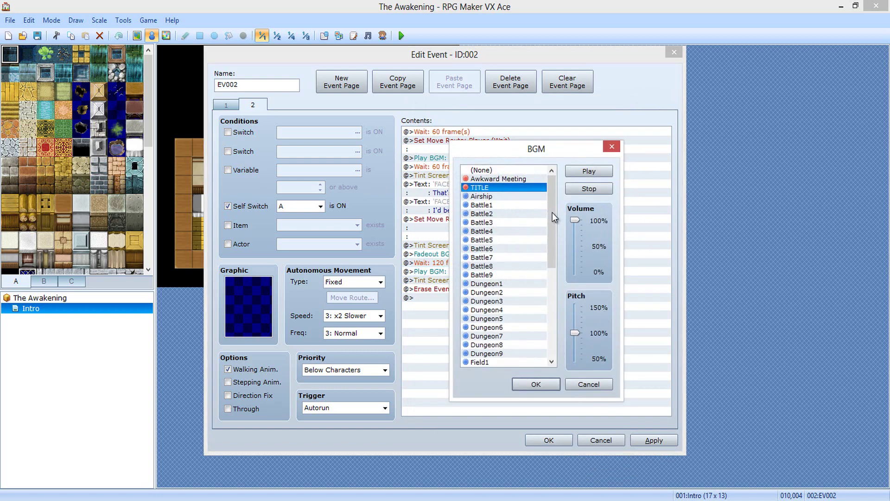
{"action": "left_click", "coordinate": [530, 196]}
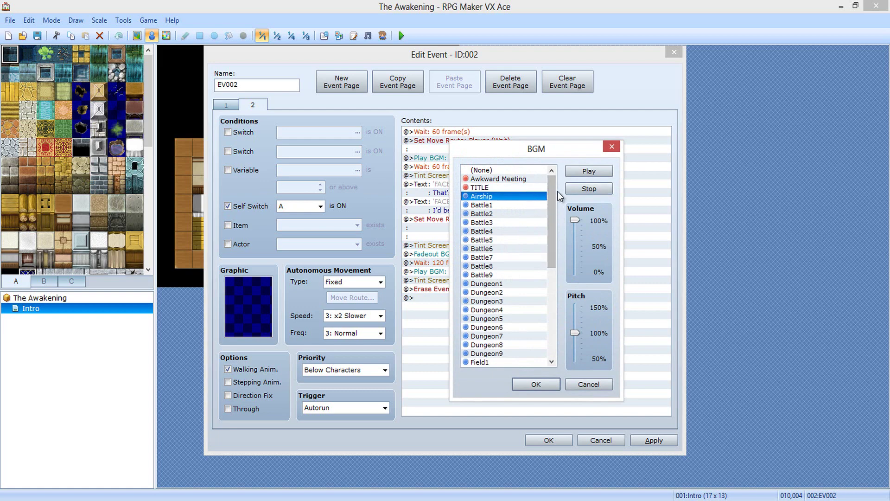
{"action": "left_click", "coordinate": [586, 189]}
{"action": "left_click_drag", "start_coordinate": [552, 221], "coordinate": [574, 345]}
{"action": "left_click", "coordinate": [524, 318]}
{"action": "left_click", "coordinate": [522, 311]}
{"action": "left_click", "coordinate": [597, 173]}
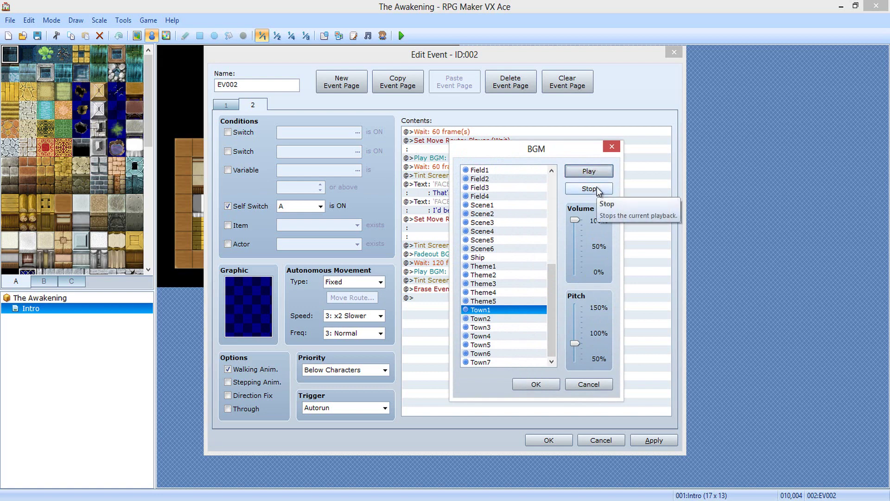
{"action": "left_click", "coordinate": [597, 189]}
{"action": "left_click", "coordinate": [537, 384]}
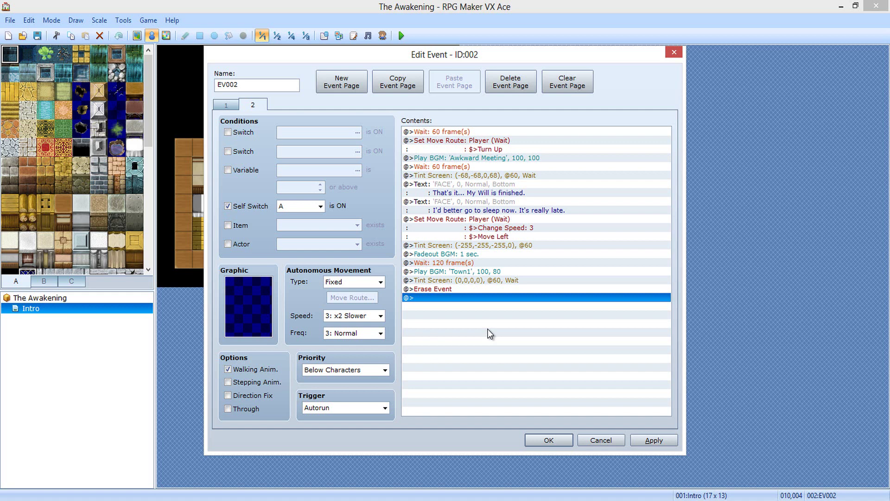
{"action": "left_click", "coordinate": [558, 446]}
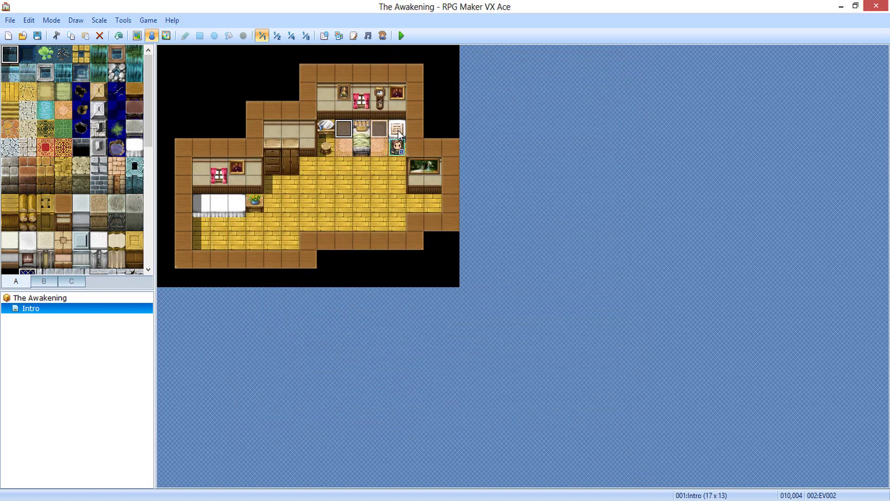
In event EV002, insert a player move route with Turn Down before the Tint Screen that restores the normal tint
{"action": "double_click", "coordinate": [347, 131]}
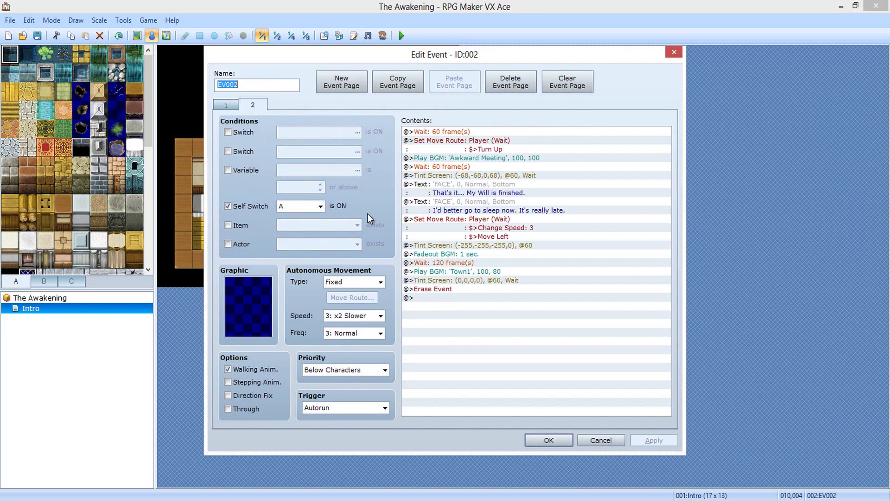
{"action": "left_click", "coordinate": [462, 281]}
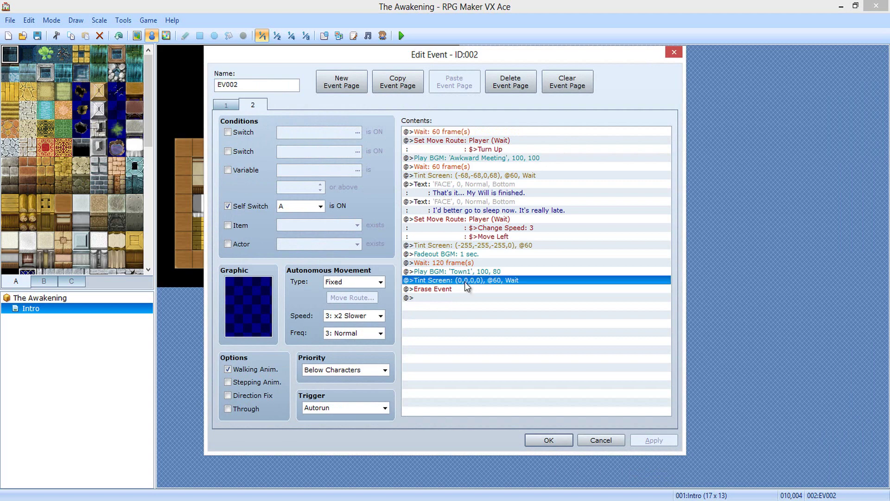
{"action": "right_click", "coordinate": [465, 282]}
{"action": "left_click", "coordinate": [487, 291]}
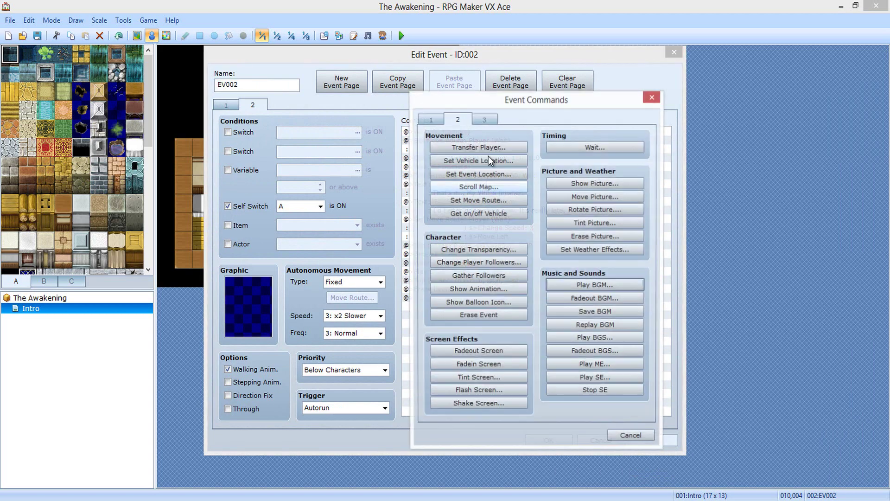
{"action": "left_click", "coordinate": [494, 200]}
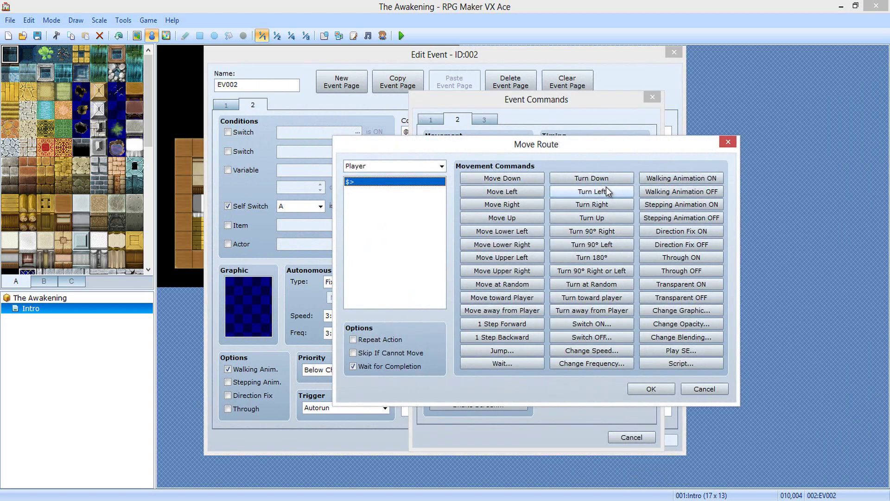
{"action": "left_click", "coordinate": [592, 178]}
{"action": "left_click", "coordinate": [651, 389]}
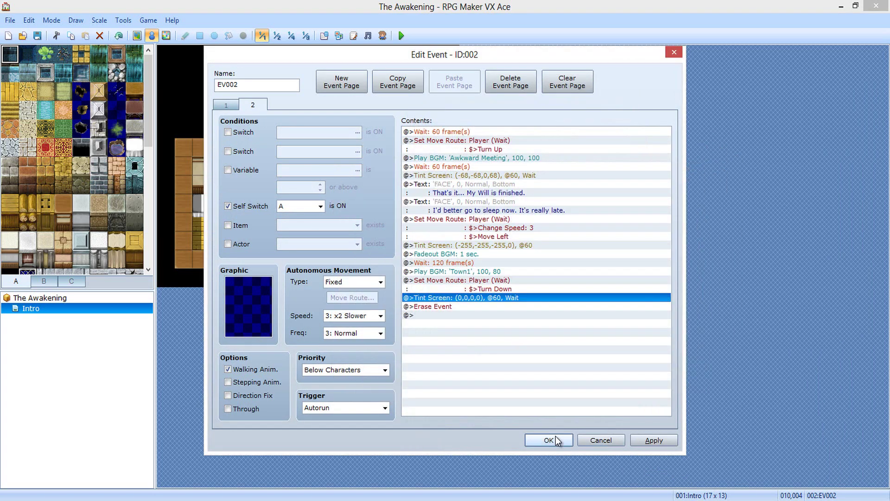
Add a message after Erase Event with the FACE graphic reading "That was a good rest! I think I'll go outside."
{"action": "left_click", "coordinate": [502, 354]}
{"action": "double_click", "coordinate": [527, 377]}
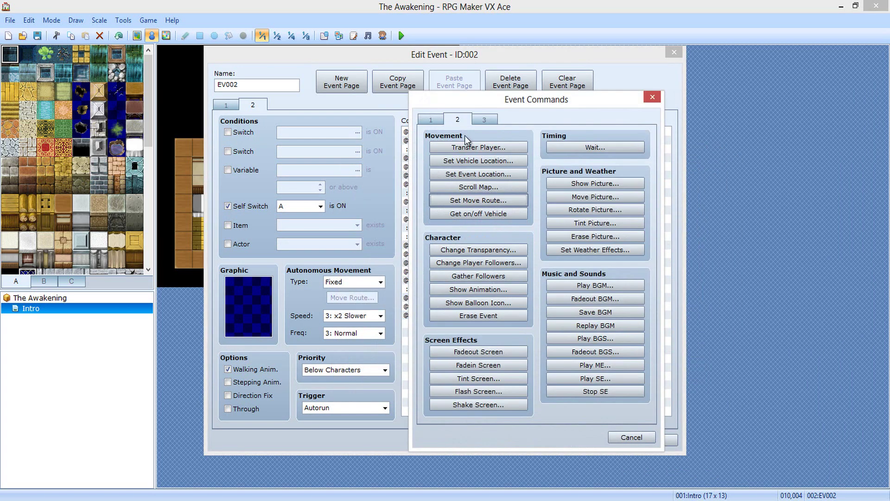
{"action": "left_click", "coordinate": [431, 120]}
{"action": "left_click", "coordinate": [478, 147]}
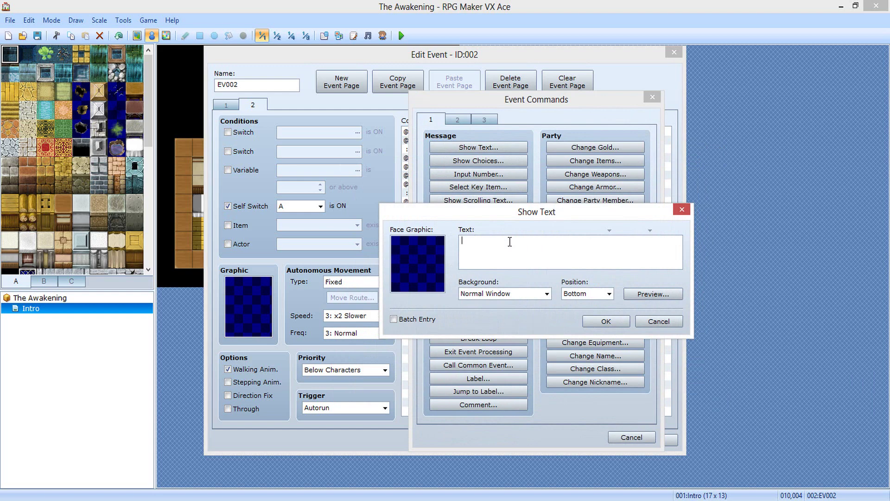
{"action": "double_click", "coordinate": [441, 252]}
{"action": "left_click", "coordinate": [388, 179]}
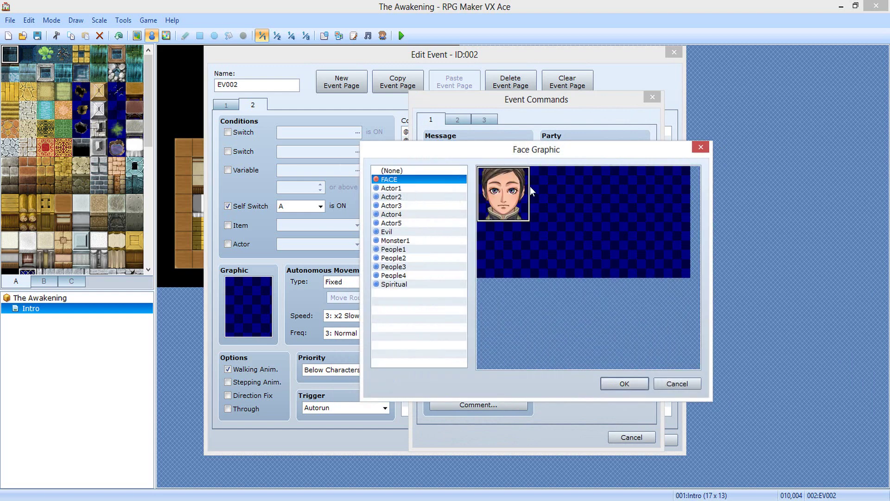
{"action": "left_click", "coordinate": [522, 215]}
{"action": "double_click", "coordinate": [522, 216]}
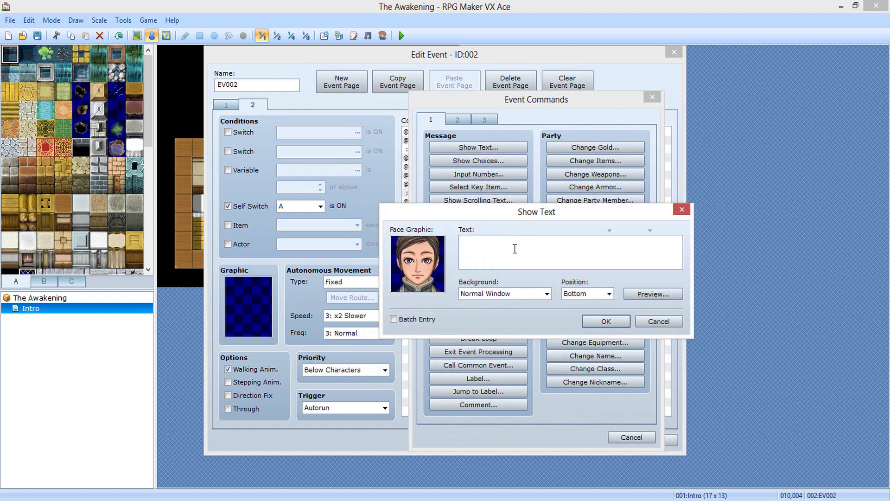
{"action": "type", "text": "That was a good rest! I think I'll go outsied"}
{"action": "key", "text": "BackSpace"}
{"action": "key", "text": "BackSpace"}
{"action": "key", "text": "BackSpace"}
{"action": "key", "text": "BackSpace"}
{"action": "type", "text": "side."}
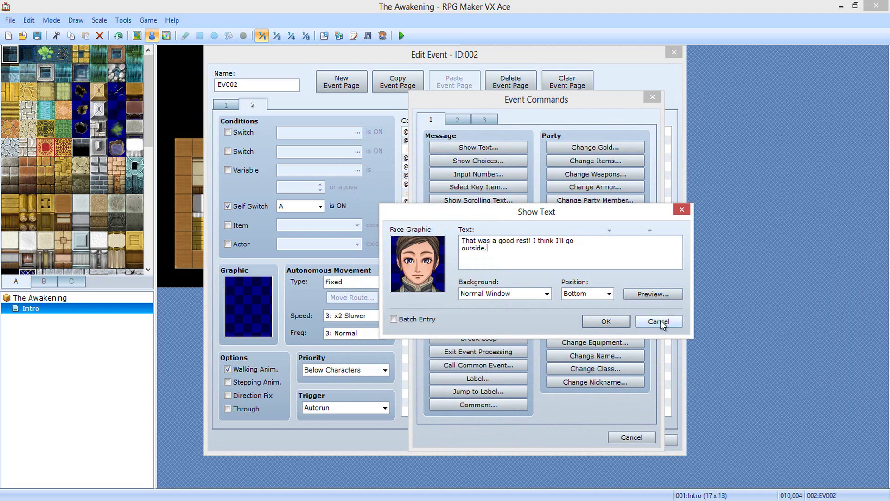
{"action": "left_click", "coordinate": [619, 322]}
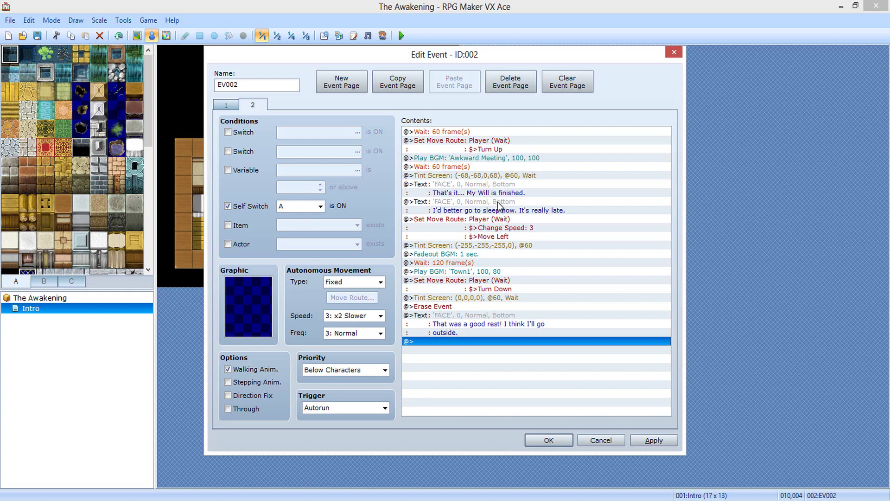
Break the "I'd better go to sleep now. It's really late." message before "late." and save the event
{"action": "double_click", "coordinate": [497, 208]}
{"action": "left_click", "coordinate": [582, 241]}
{"action": "key", "text": "BackSpace"}
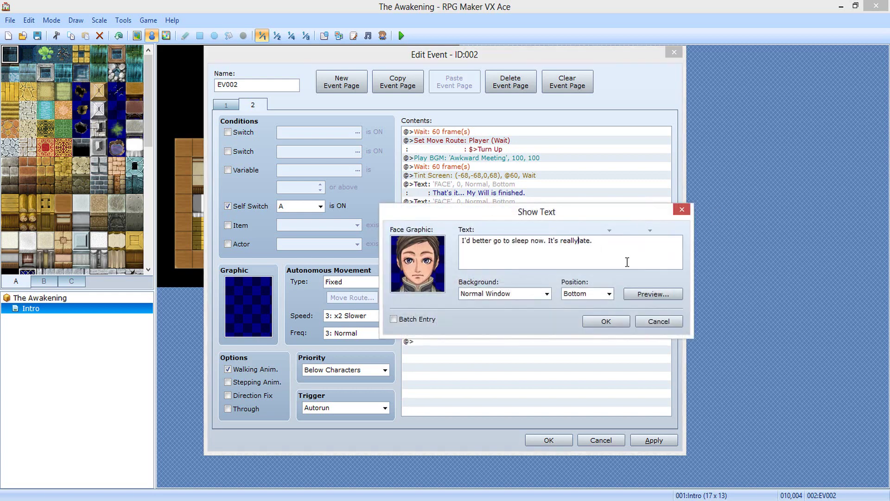
{"action": "key", "text": "Return"}
{"action": "left_click", "coordinate": [603, 324]}
{"action": "left_click", "coordinate": [550, 438]}
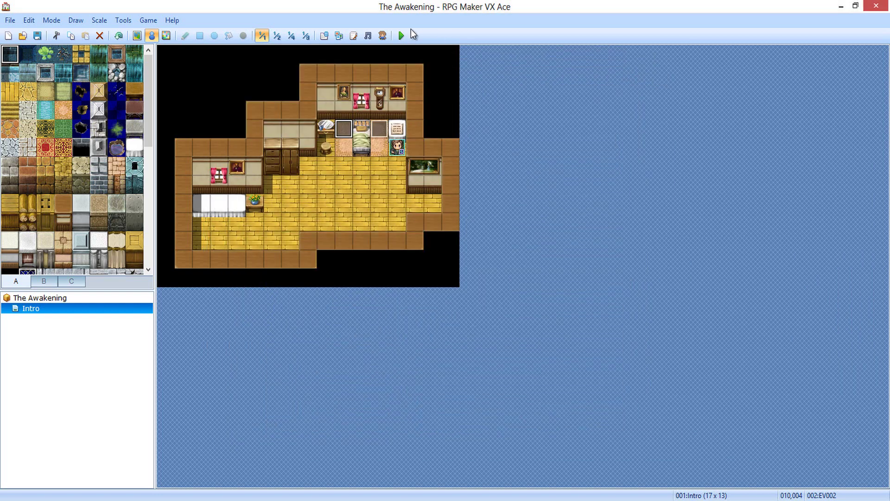
Playtest the intro cutscene through all its dialogue, walk the player around the room, and close the game
{"action": "left_click", "coordinate": [400, 37]}
{"action": "left_click", "coordinate": [414, 282]}
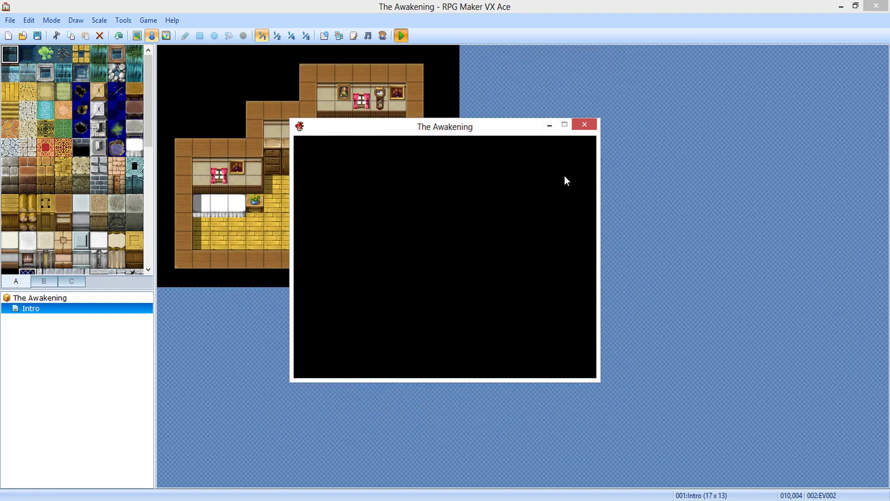
{"action": "key", "text": "Return"}
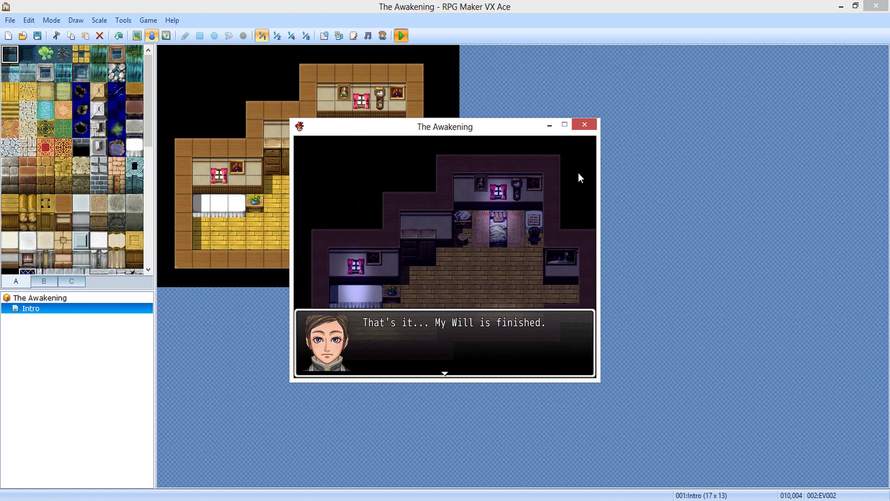
{"action": "key", "text": "Return"}
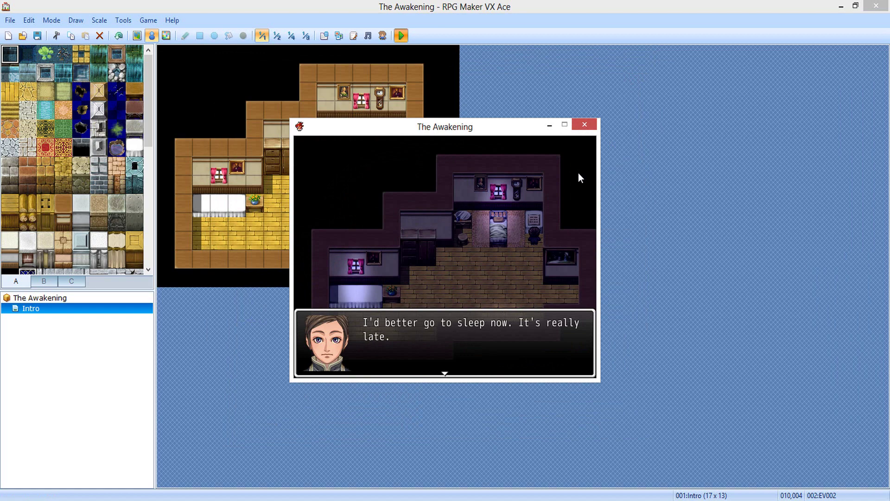
{"action": "key", "text": "Return"}
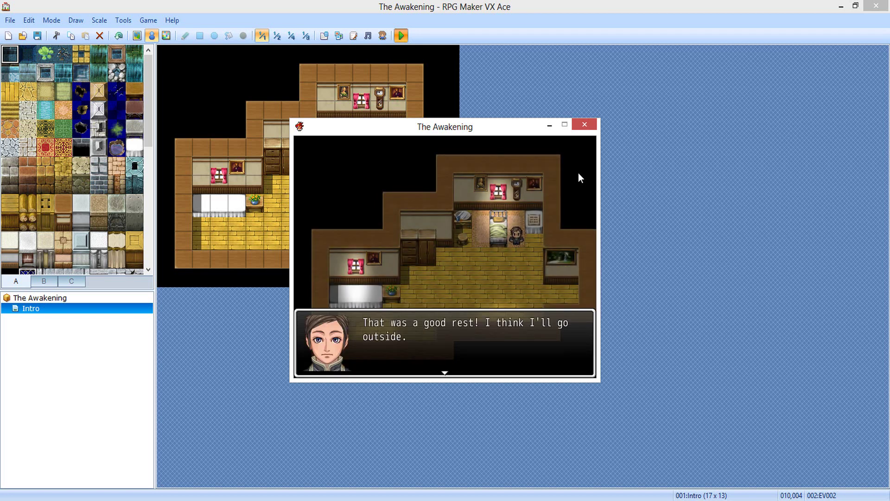
{"action": "key", "text": "Return"}
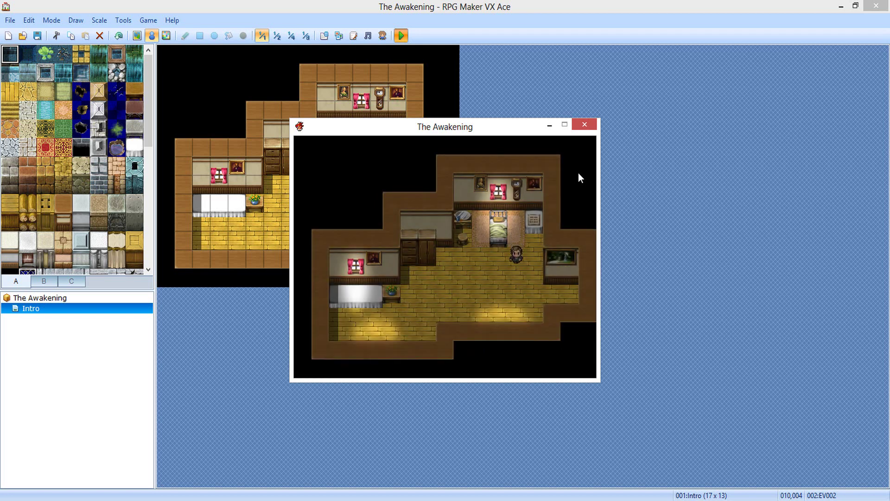
{"action": "key", "text": "Down"}
{"action": "key", "text": "Left"}
{"action": "key", "text": "Up"}
{"action": "left_click", "coordinate": [584, 124]}
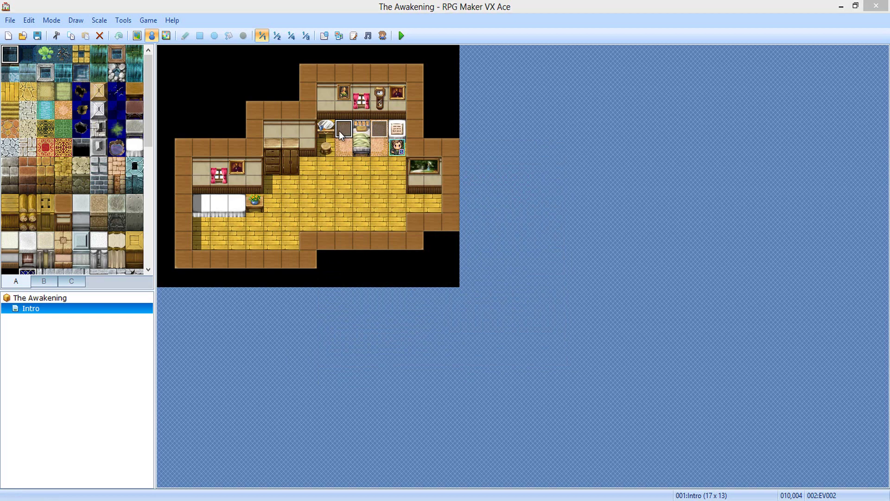
On page 2 of event EV002, add Change Speed 4: Normal to the player move route containing Turn Down
{"action": "double_click", "coordinate": [338, 131]}
{"action": "left_click", "coordinate": [253, 105]}
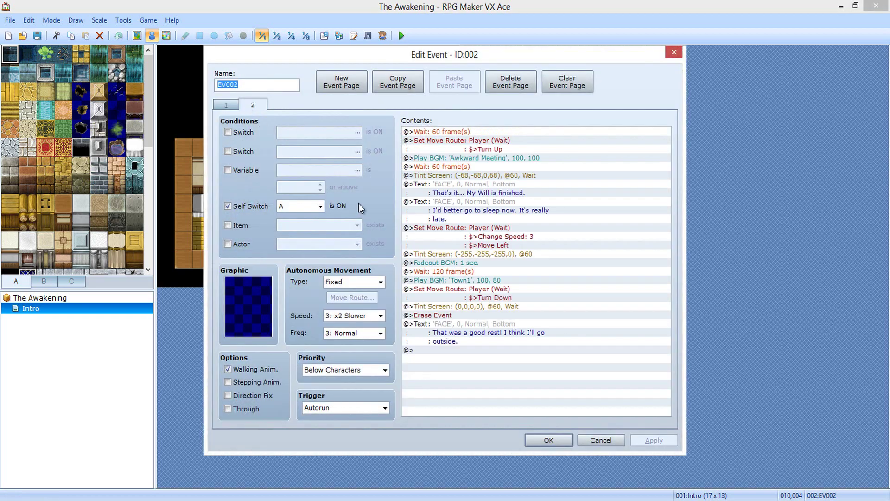
{"action": "double_click", "coordinate": [489, 290]}
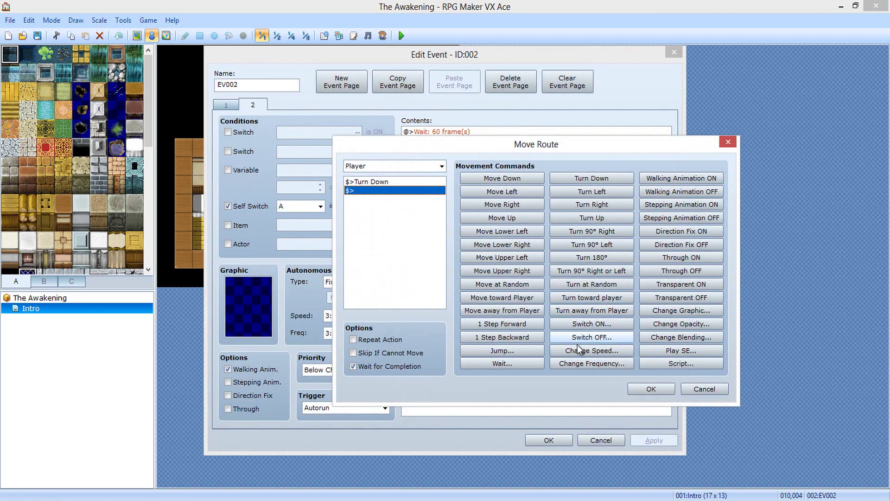
{"action": "left_click", "coordinate": [586, 352]}
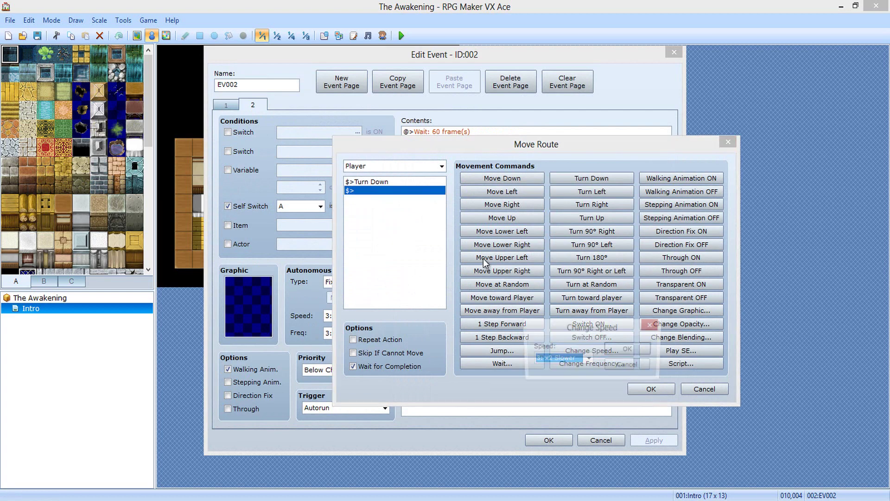
{"action": "left_click", "coordinate": [588, 359]}
{"action": "left_click", "coordinate": [575, 397]}
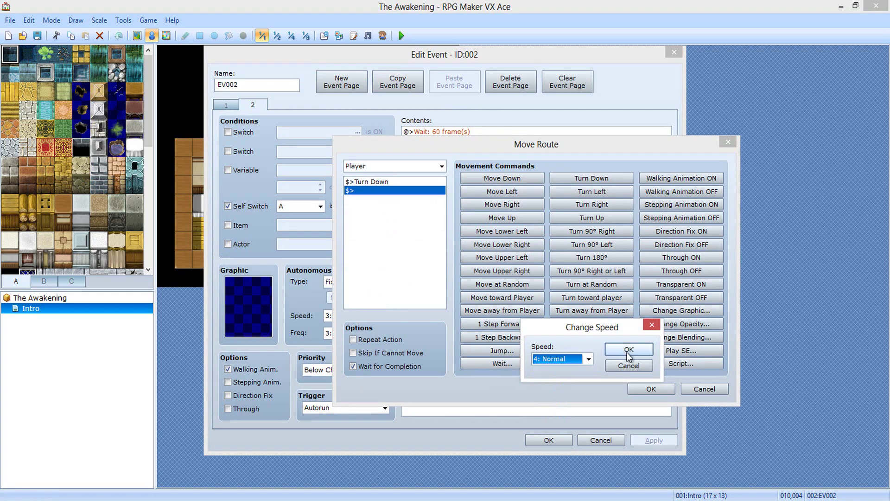
{"action": "left_click", "coordinate": [629, 349]}
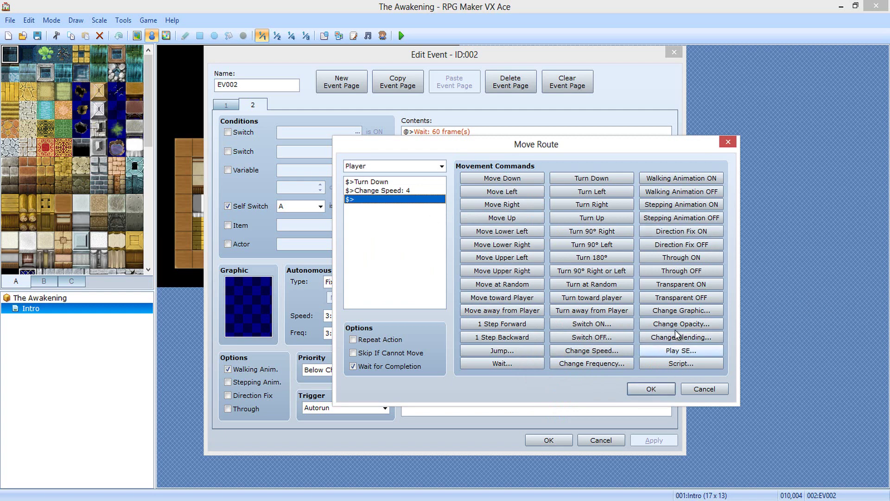
Add Change Blending: Add after Change Speed in the same player move route and save the event
{"action": "left_click", "coordinate": [691, 338]}
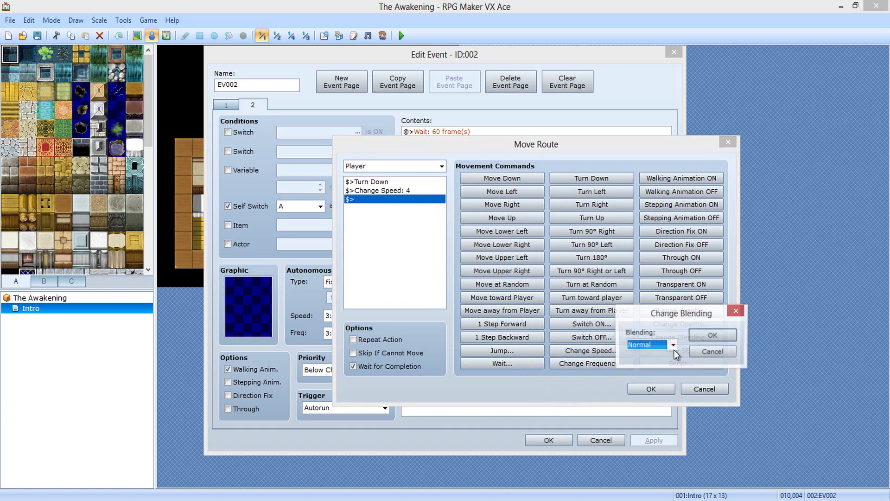
{"action": "left_click", "coordinate": [673, 345]}
{"action": "left_click", "coordinate": [691, 340]}
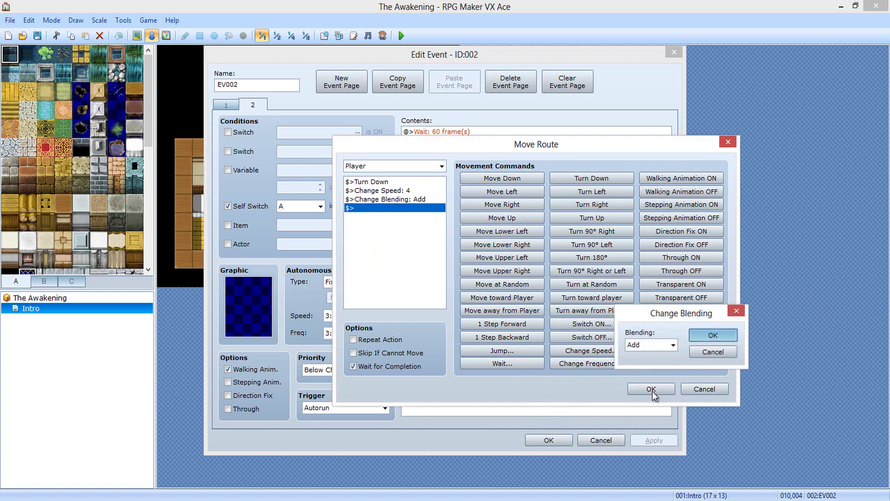
{"action": "left_click", "coordinate": [651, 389]}
{"action": "left_click", "coordinate": [549, 438]}
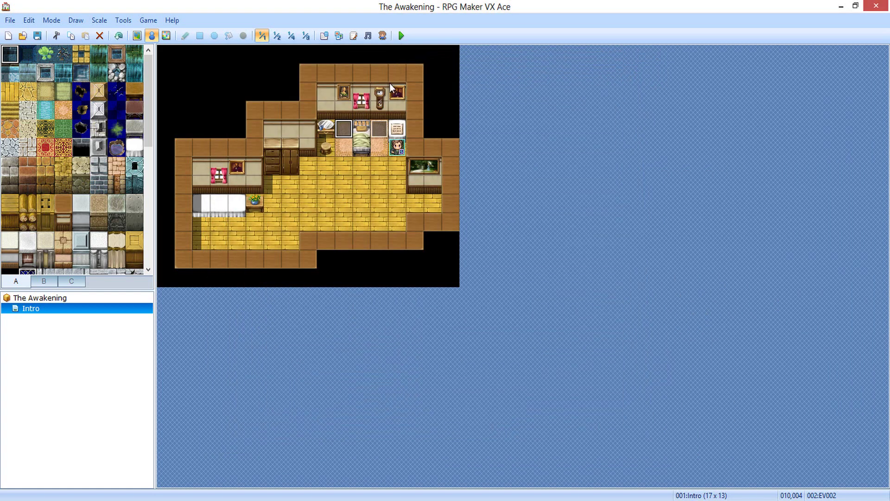
Insert a player move route with Change Blending: Add before the Tint Screen on page 1 of EV002 and save the event
{"action": "double_click", "coordinate": [346, 132]}
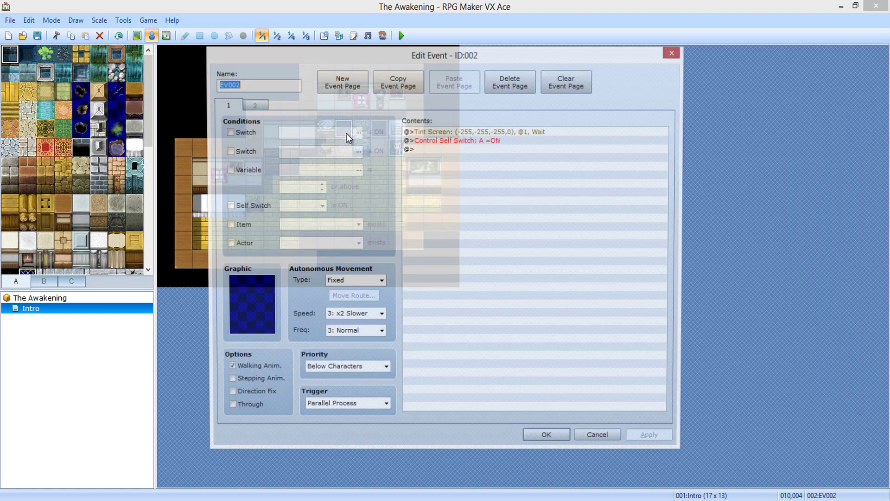
{"action": "right_click", "coordinate": [497, 137]}
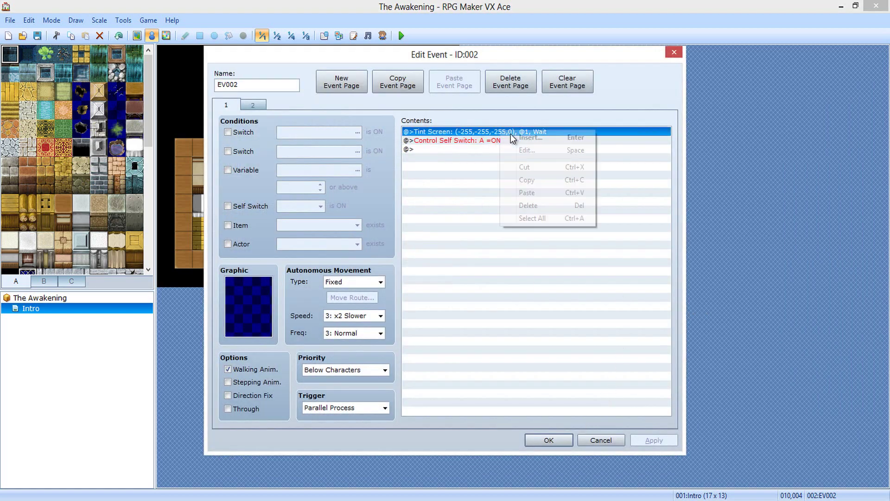
{"action": "left_click", "coordinate": [514, 138]}
{"action": "left_click", "coordinate": [458, 121]}
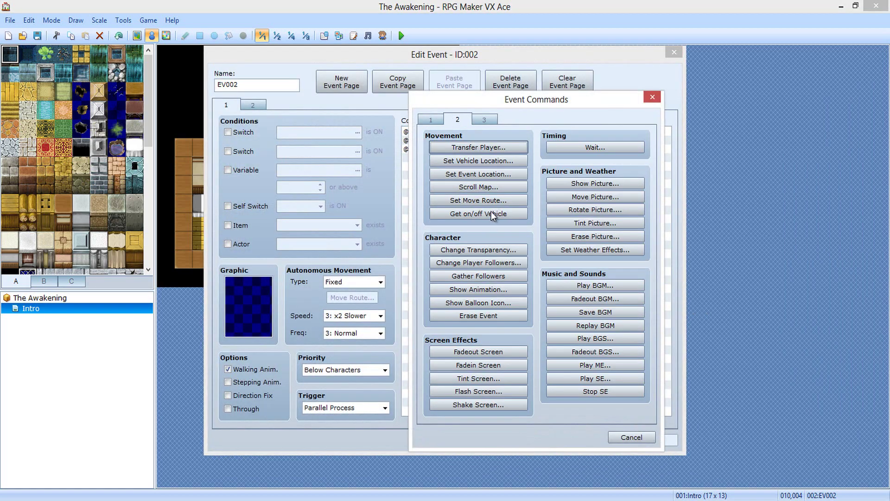
{"action": "left_click", "coordinate": [480, 200]}
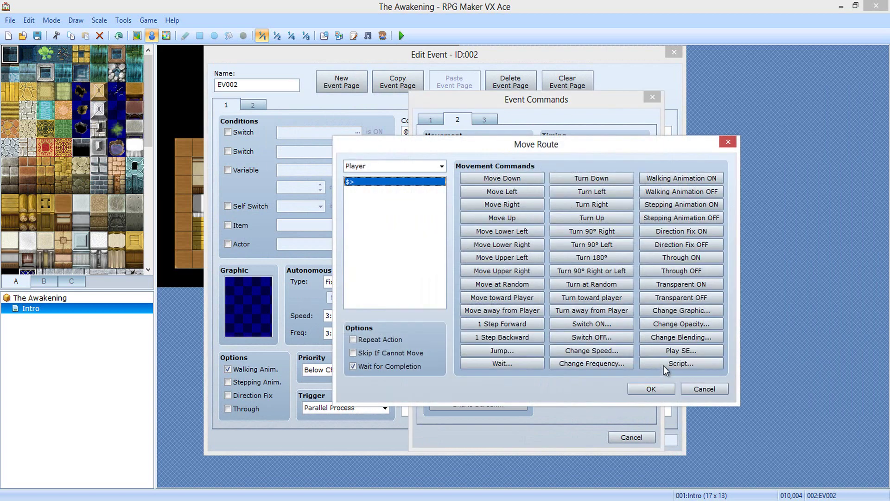
{"action": "left_click", "coordinate": [668, 325]}
{"action": "left_click", "coordinate": [707, 337]}
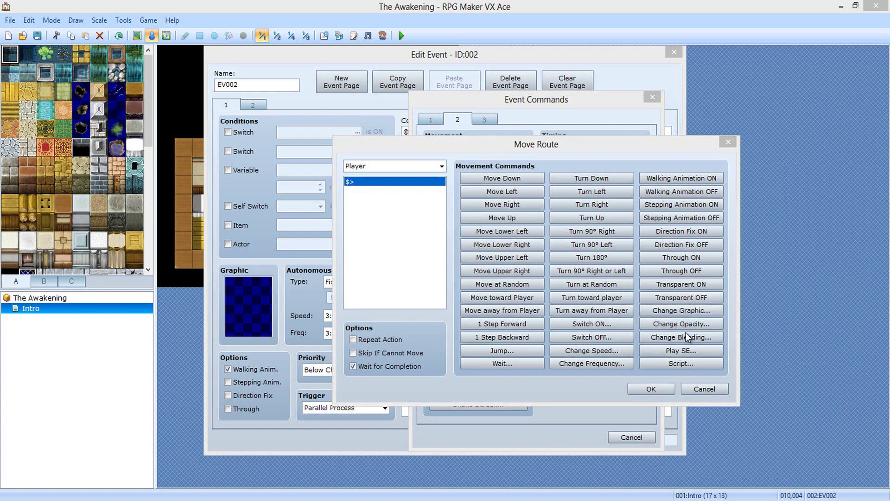
{"action": "left_click", "coordinate": [681, 337]}
{"action": "left_click", "coordinate": [663, 345]}
{"action": "left_click", "coordinate": [633, 365]}
{"action": "left_click", "coordinate": [713, 336]}
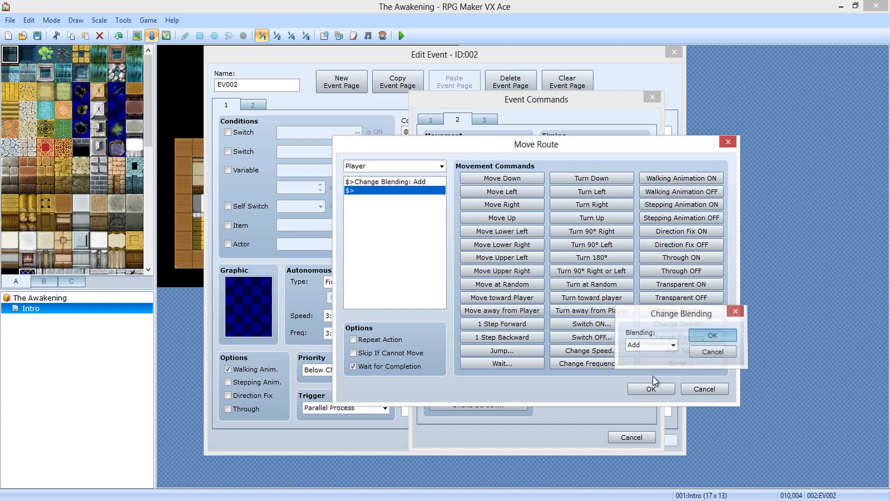
{"action": "left_click", "coordinate": [651, 389]}
{"action": "left_click", "coordinate": [557, 440]}
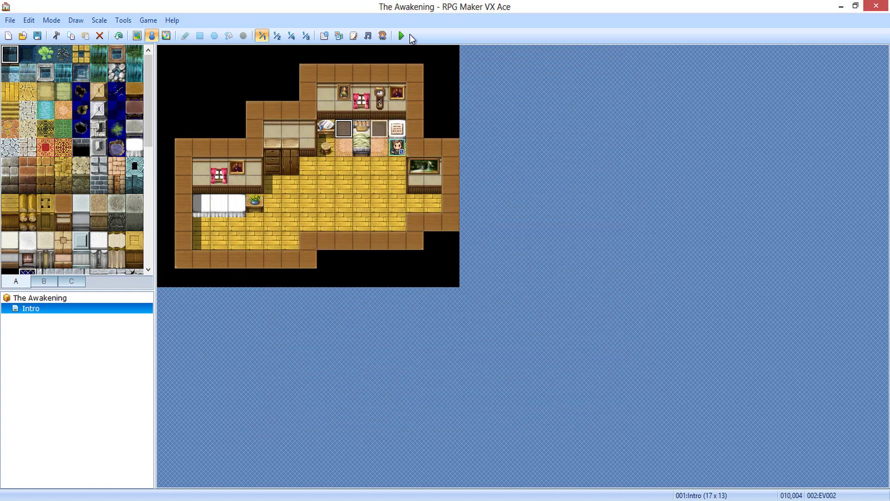
Playtest the game and advance through the intro cutscene's dialogue
{"action": "left_click", "coordinate": [402, 36]}
{"action": "left_click", "coordinate": [414, 282]}
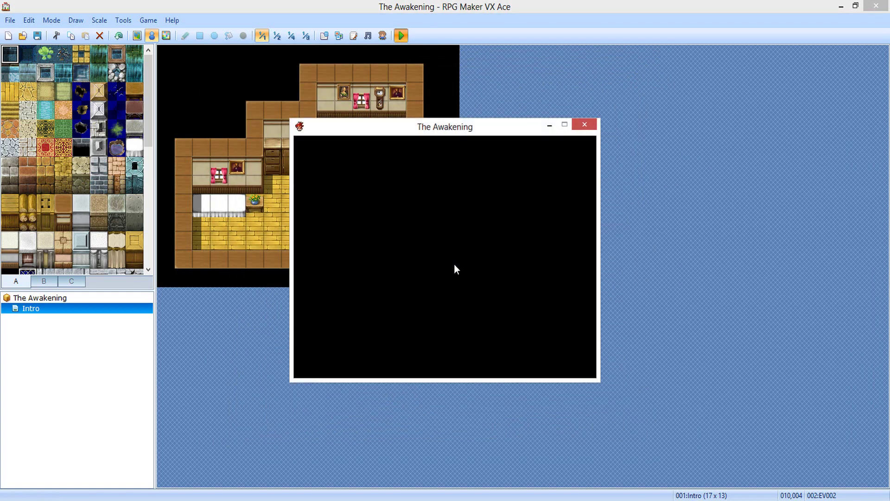
{"action": "key", "text": "Return"}
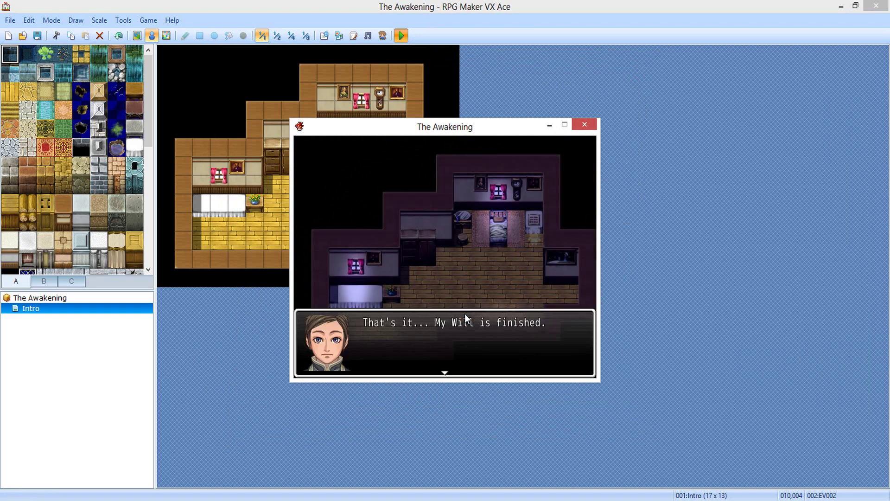
{"action": "key", "text": "Return"}
{"action": "key", "text": "Return"}
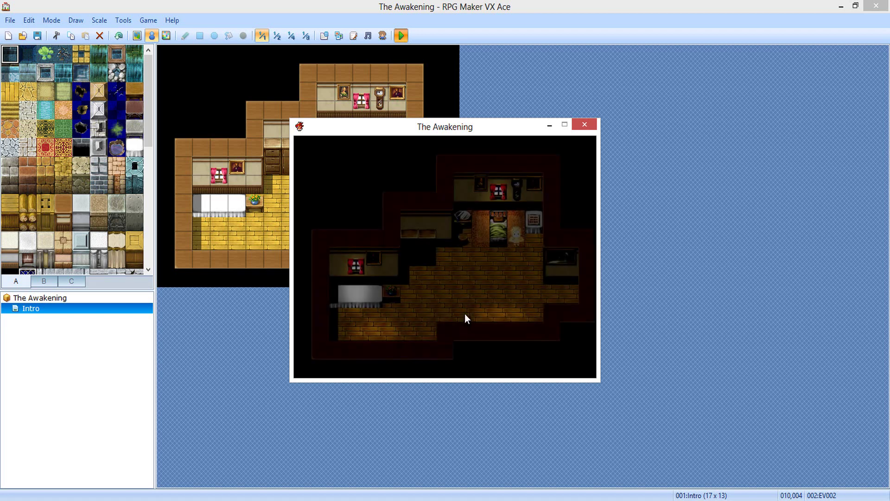
{"action": "key", "text": "Return"}
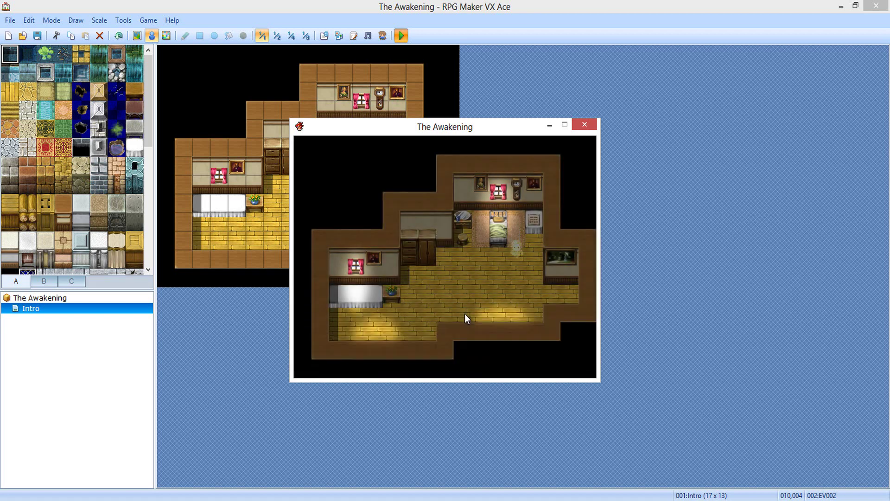
Walk the player around the room in the playtest and close the game
{"action": "key", "text": "Left"}
{"action": "key", "text": "Up"}
{"action": "key", "text": "Right"}
{"action": "key", "text": "Up"}
{"action": "key", "text": "Left"}
{"action": "key", "text": "Down"}
{"action": "key", "text": "Left"}
{"action": "key", "text": "Down"}
{"action": "key", "text": "Right"}
{"action": "key", "text": "Up"}
{"action": "key", "text": "Left"}
{"action": "key", "text": "Down"}
{"action": "key", "text": "Right"}
{"action": "key", "text": "Up"}
{"action": "left_click", "coordinate": [584, 125]}
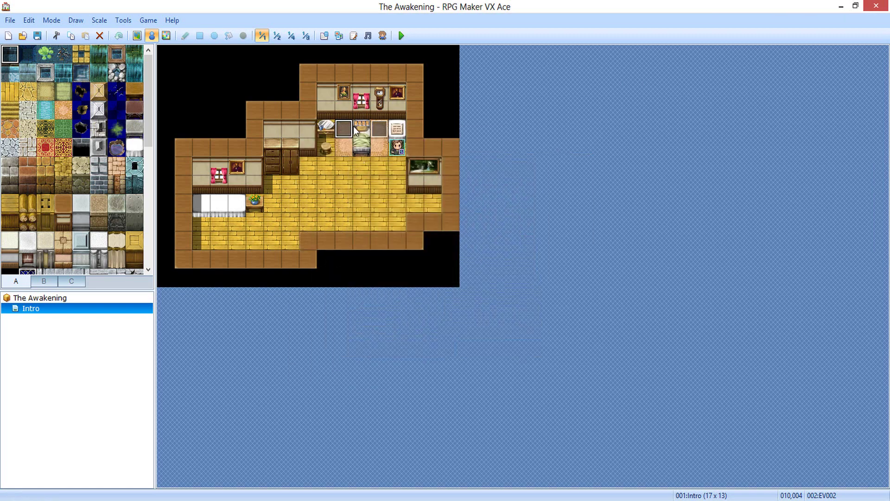
Delete the player move route with Change Blending: Add from page 1 of event EV002
{"action": "double_click", "coordinate": [349, 131]}
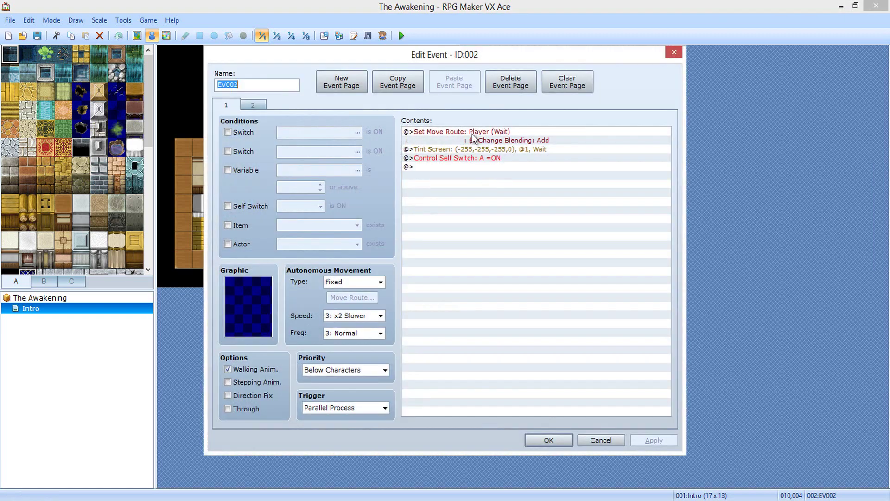
{"action": "left_click", "coordinate": [473, 136]}
{"action": "key", "text": "Delete"}
Review the cutscene commands on page 2 of EV002, including the closing message and the Awkward Meeting music command
{"action": "left_click", "coordinate": [252, 105]}
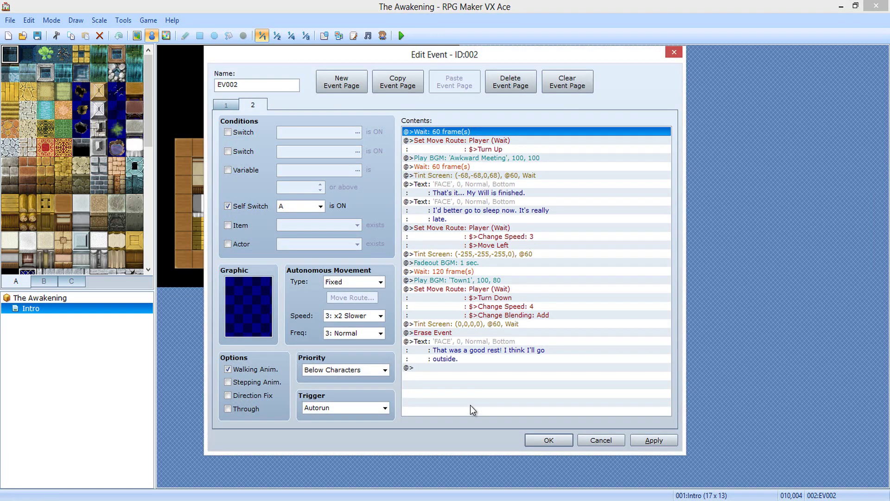
{"action": "left_click", "coordinate": [463, 368]}
{"action": "left_click", "coordinate": [461, 345]}
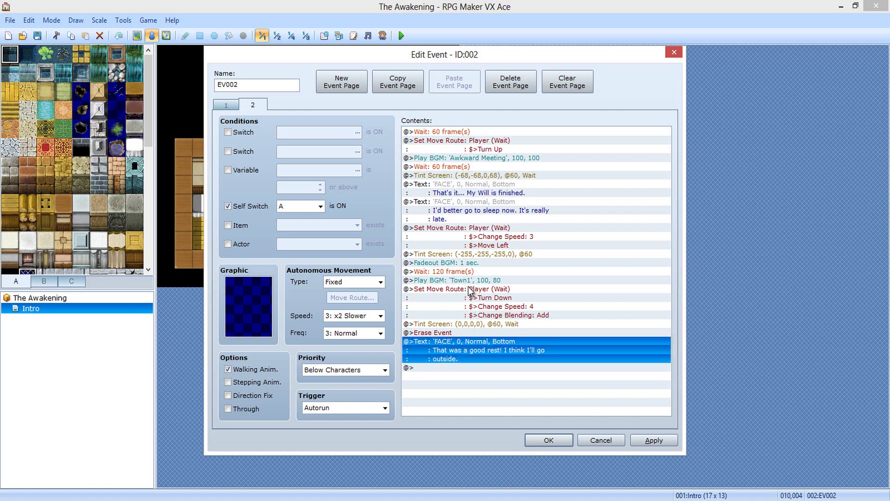
{"action": "left_click", "coordinate": [467, 375]}
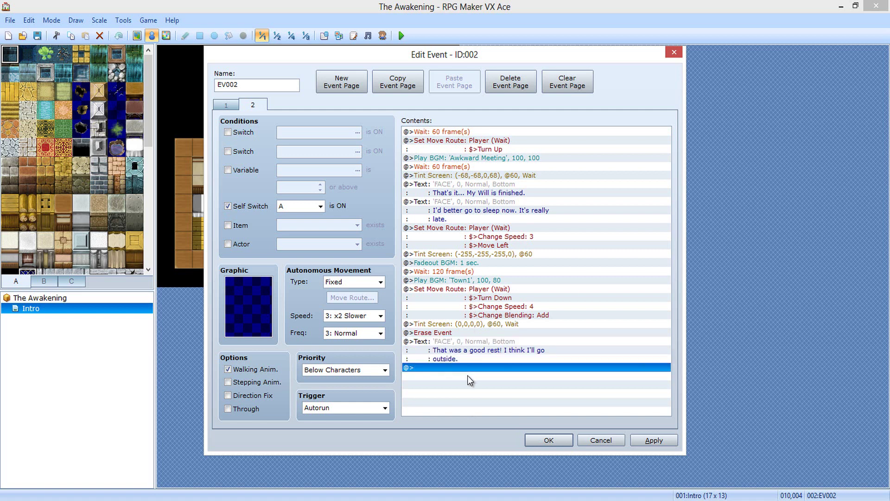
{"action": "left_click", "coordinate": [459, 345]}
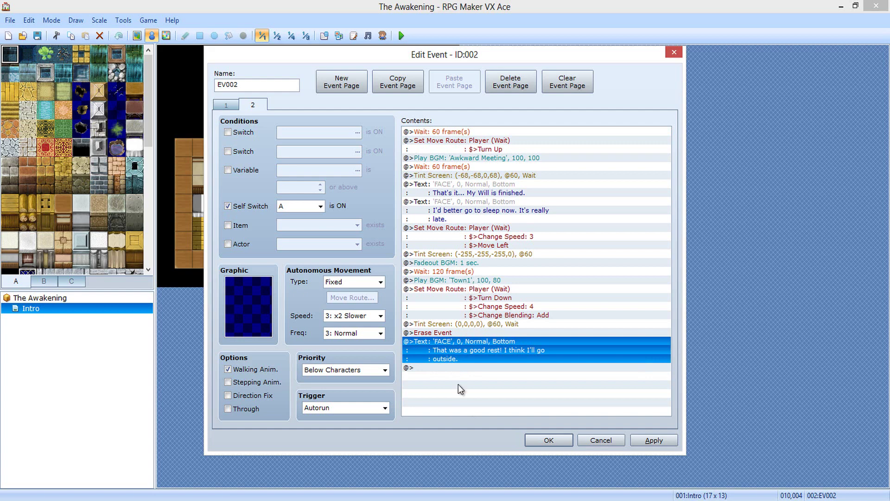
{"action": "left_click_drag", "start_coordinate": [369, 59], "coordinate": [342, 59]}
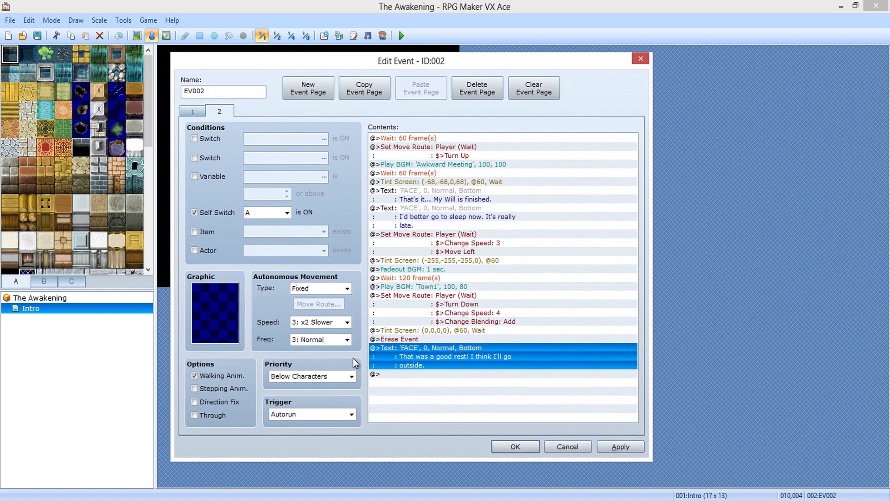
{"action": "left_click", "coordinate": [418, 373]}
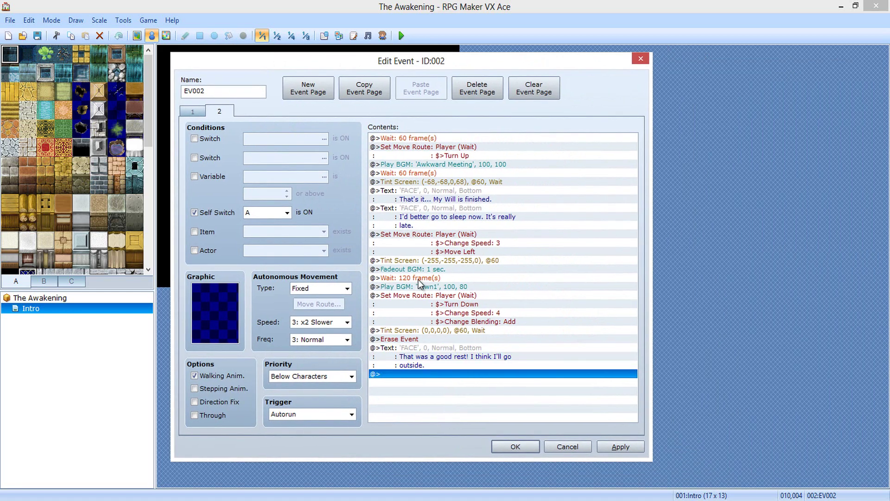
{"action": "left_click", "coordinate": [433, 165]}
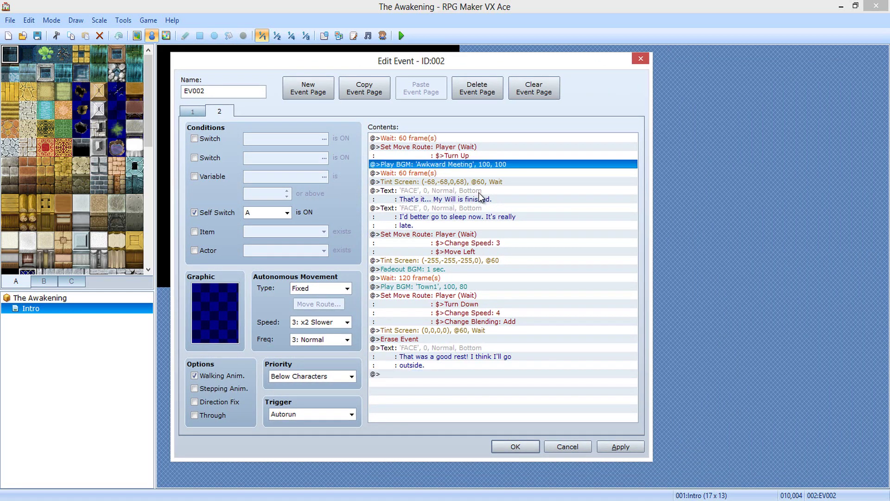
Change the music of the Play BGM command that follows the 120-frame wait to Town5
{"action": "double_click", "coordinate": [454, 285]}
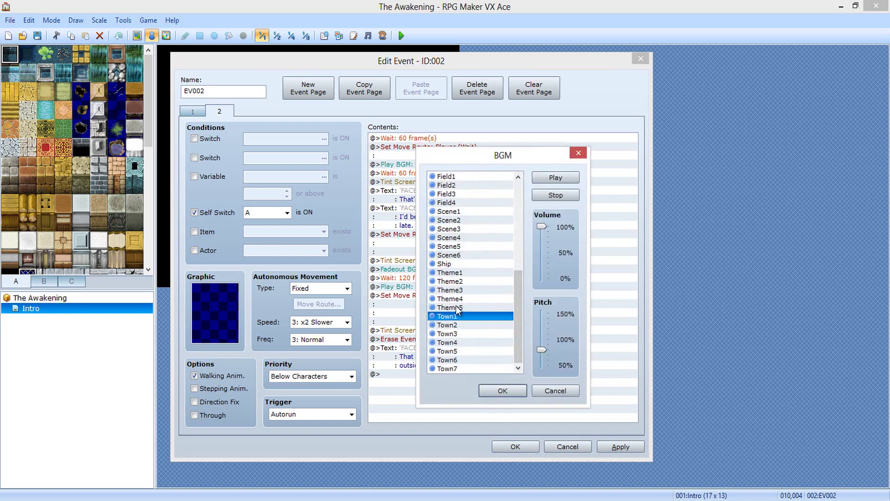
{"action": "left_click", "coordinate": [456, 307]}
{"action": "left_click", "coordinate": [465, 330]}
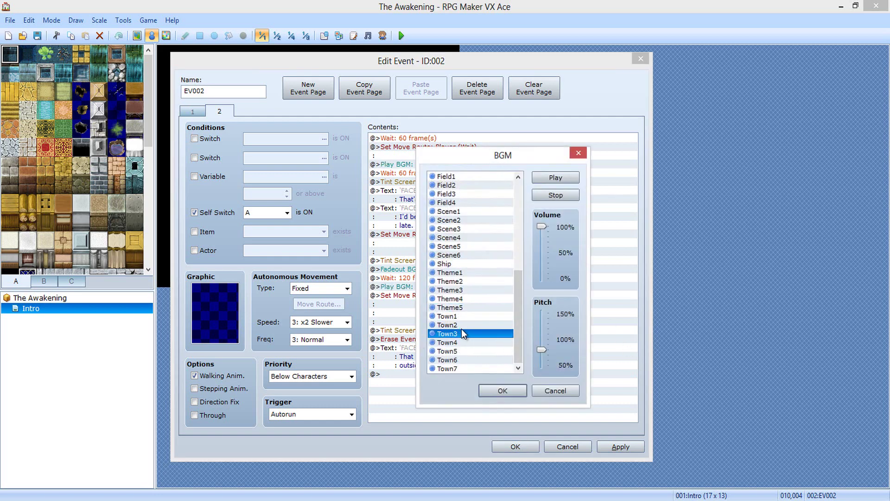
{"action": "left_click", "coordinate": [462, 325]}
{"action": "left_click", "coordinate": [459, 343]}
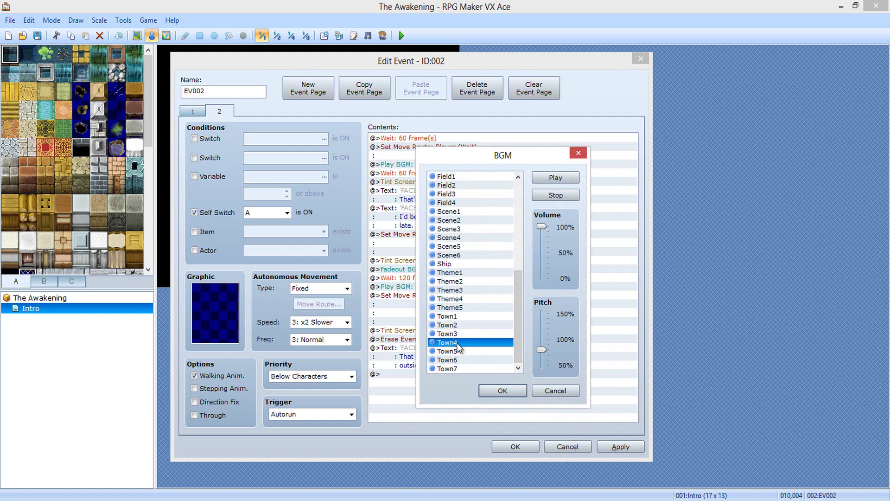
{"action": "left_click", "coordinate": [459, 333]}
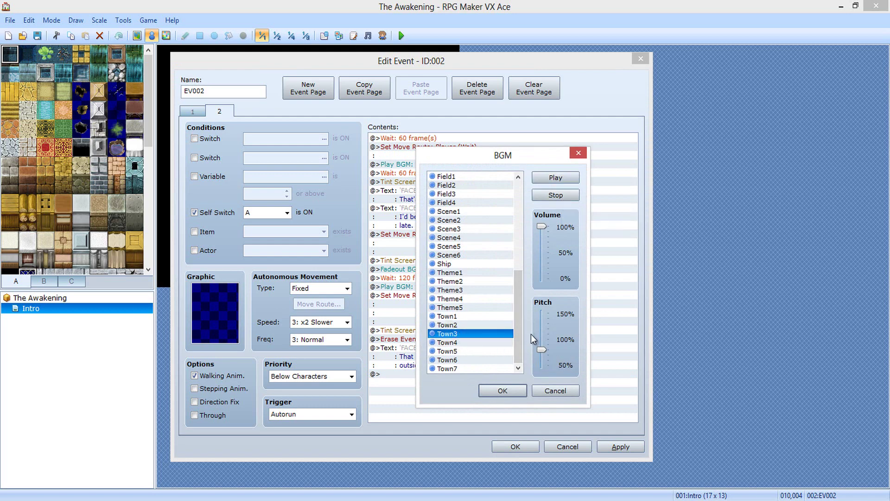
{"action": "left_click", "coordinate": [465, 361]}
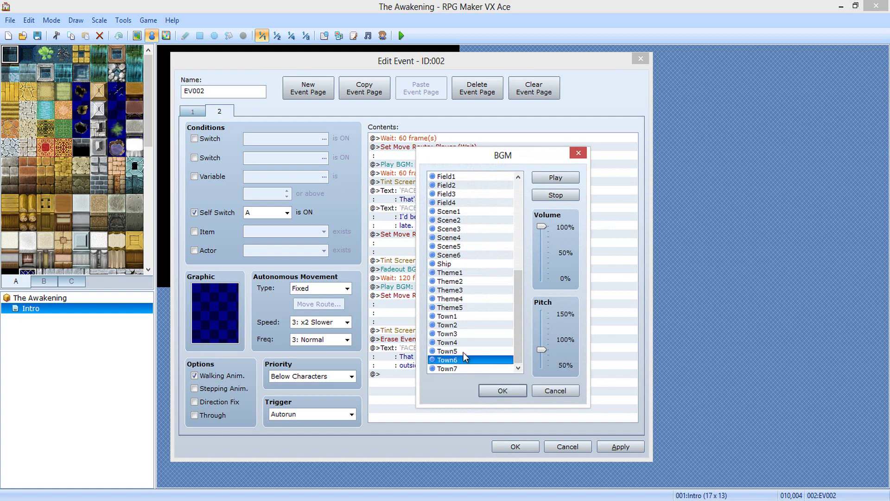
{"action": "left_click", "coordinate": [457, 371]}
{"action": "left_click", "coordinate": [457, 351]}
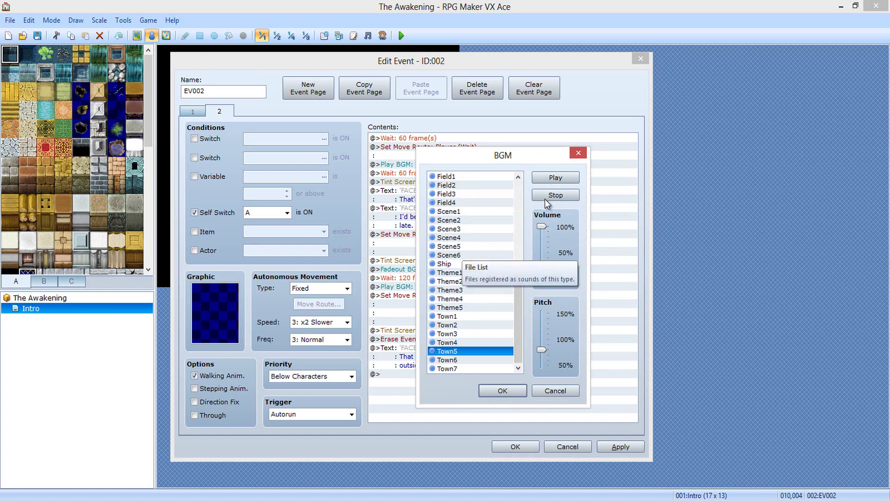
{"action": "left_click", "coordinate": [504, 390]}
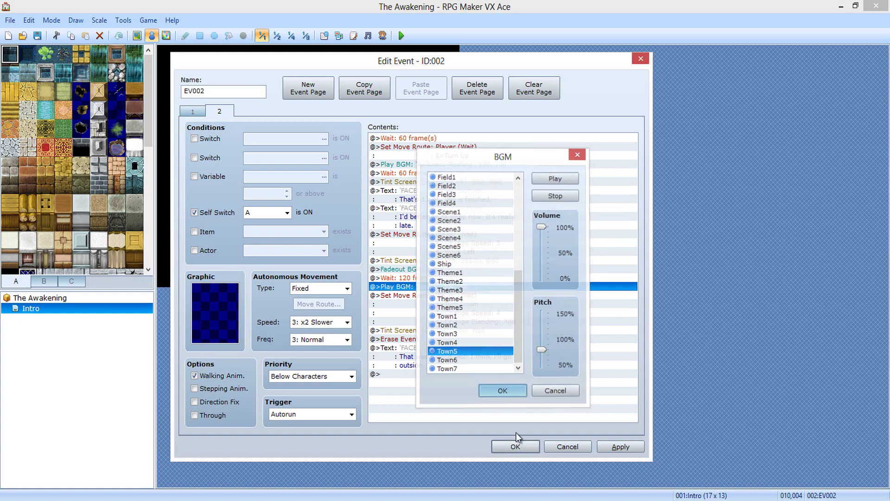
Save EV002 with its new music and delete the Erase Event command from its page 2
{"action": "left_click", "coordinate": [516, 445]}
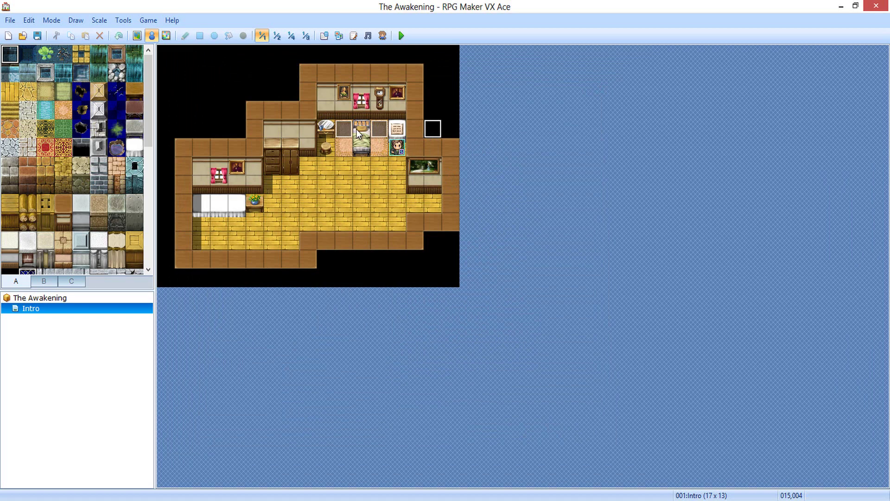
{"action": "double_click", "coordinate": [342, 129]}
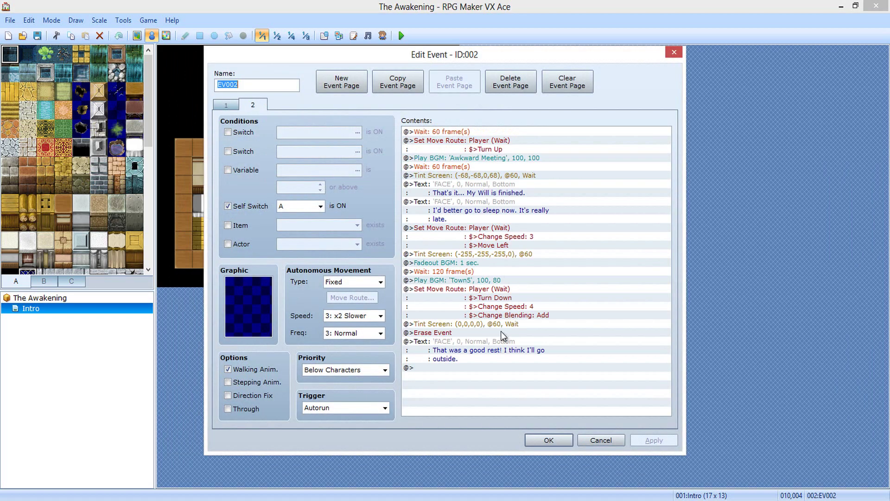
{"action": "right_click", "coordinate": [463, 333]}
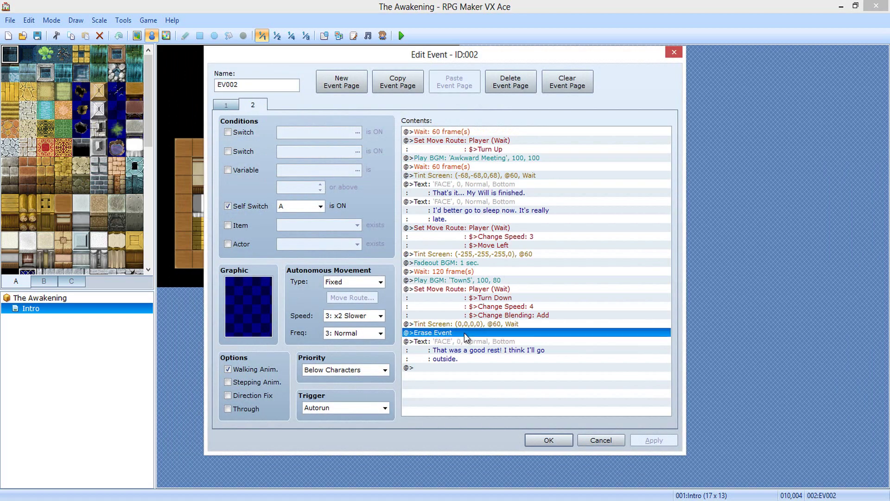
{"action": "key", "text": "Escape"}
{"action": "key", "text": "Delete"}
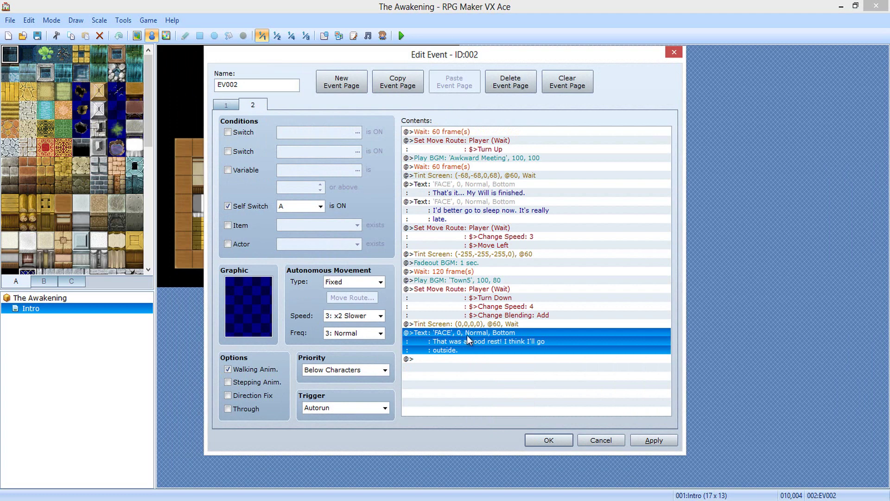
Insert a 30-frame Wait command before the closing "That was a good rest!" message on page 2 of EV002
{"action": "right_click", "coordinate": [466, 335]}
{"action": "left_click", "coordinate": [478, 382]}
{"action": "left_click", "coordinate": [464, 358]}
{"action": "left_click", "coordinate": [466, 344]}
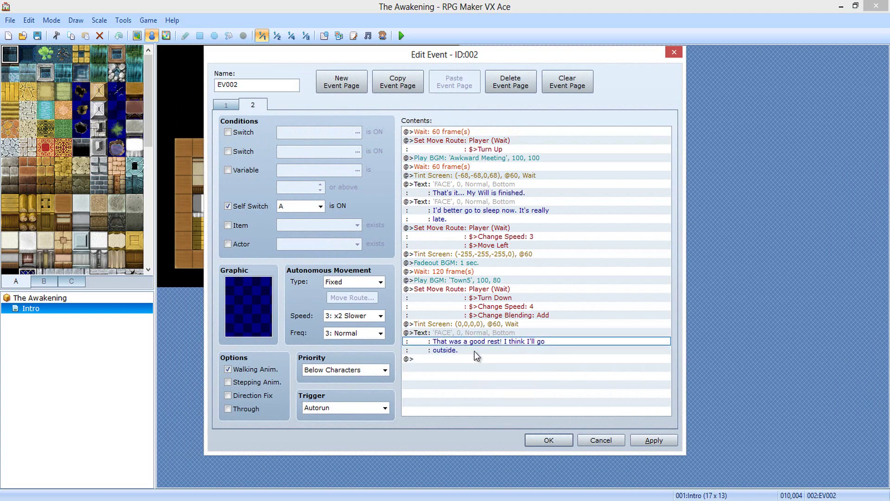
{"action": "right_click", "coordinate": [478, 333]}
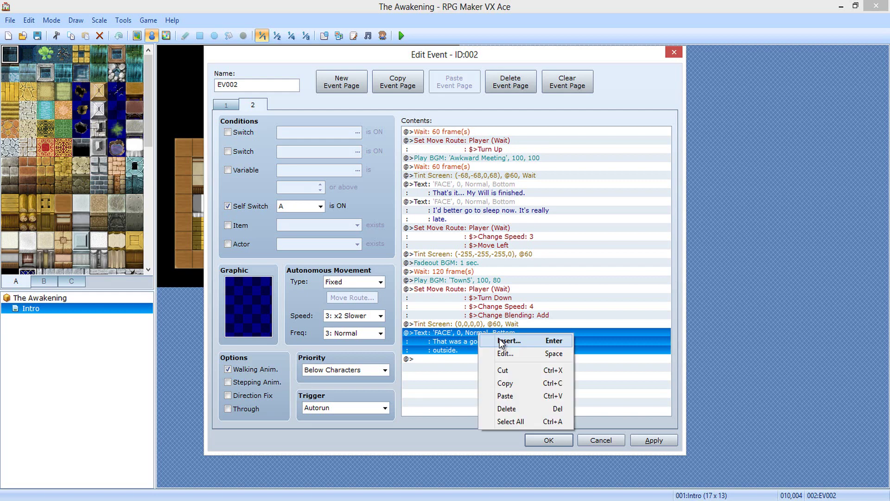
{"action": "left_click", "coordinate": [488, 338]}
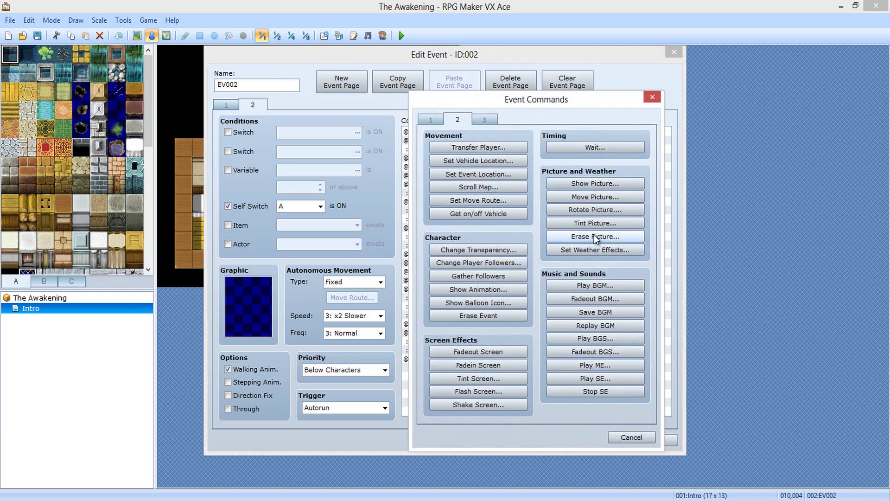
{"action": "left_click", "coordinate": [595, 147]}
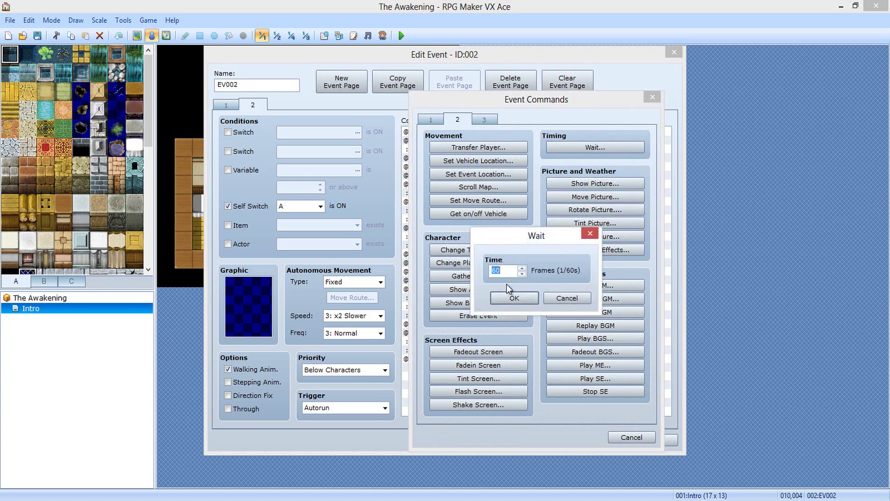
{"action": "type", "text": "30"}
{"action": "key", "text": "Return"}
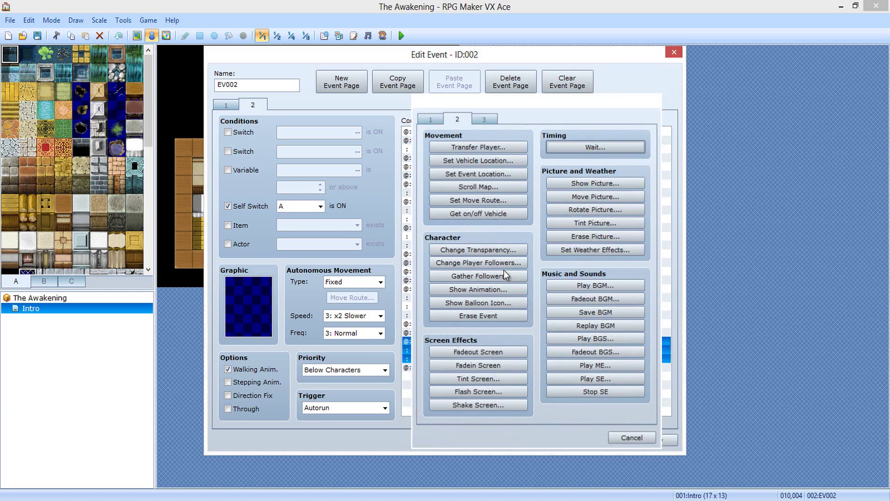
{"action": "left_click", "coordinate": [505, 393]}
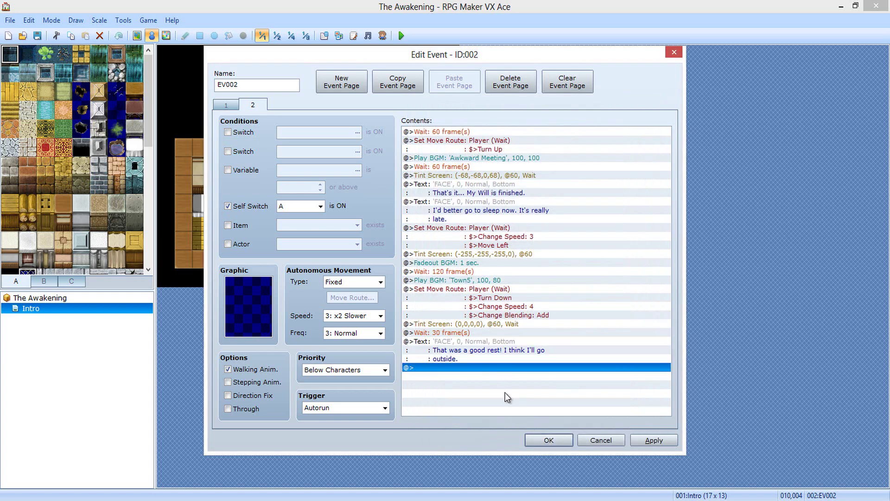
Save the event and project, playtest the cutscene through its final message, and close the game
{"action": "left_click", "coordinate": [550, 441]}
{"action": "left_click", "coordinate": [401, 36]}
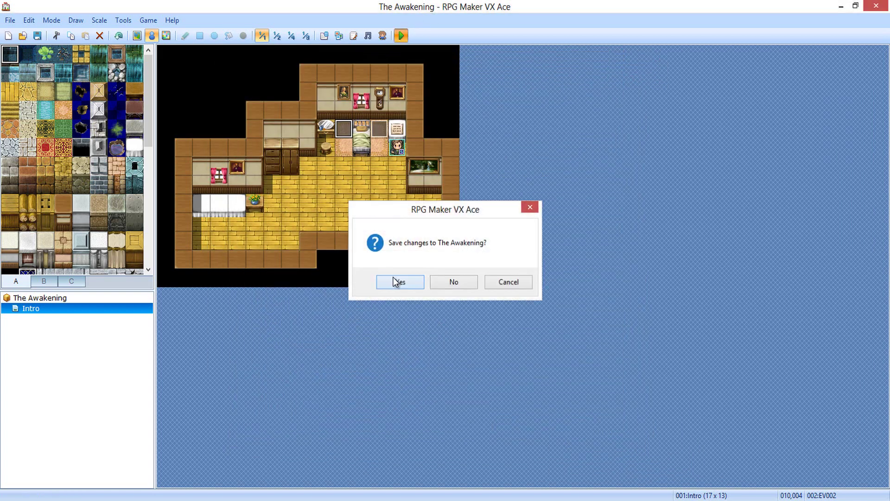
{"action": "left_click", "coordinate": [397, 282]}
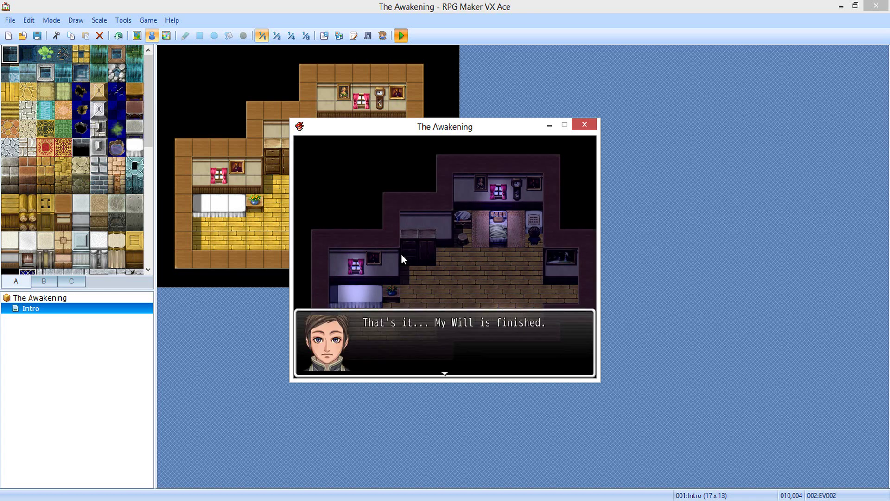
{"action": "key", "text": "Return"}
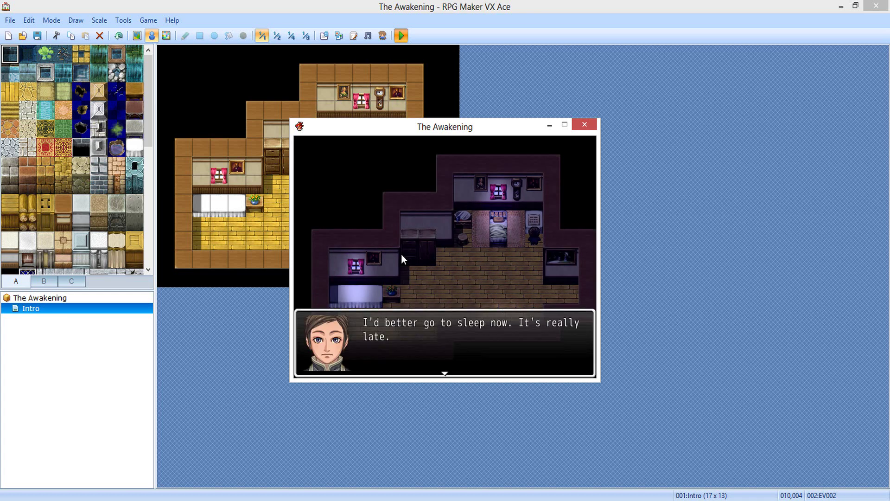
{"action": "key", "text": "Return"}
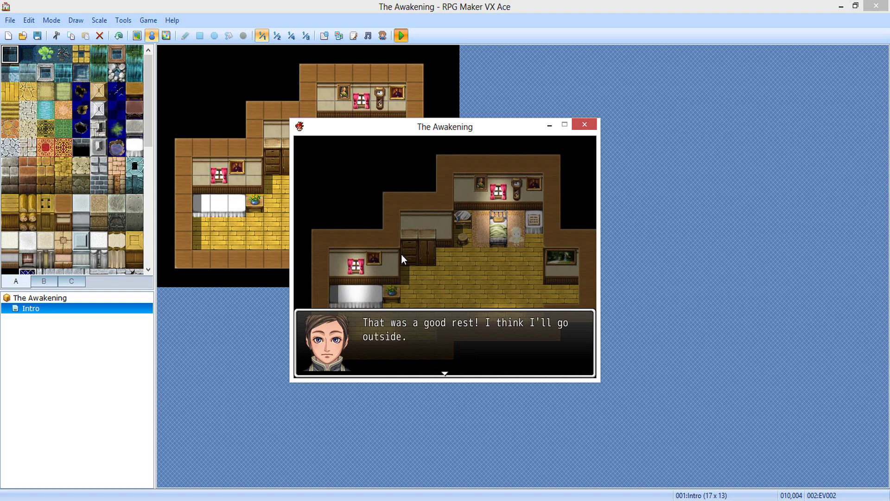
{"action": "key", "text": "Return"}
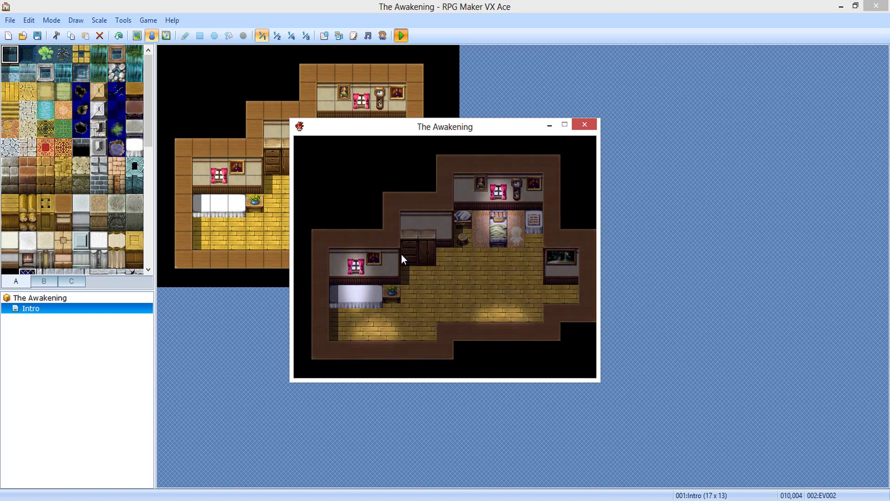
{"action": "left_click", "coordinate": [586, 128]}
Remove Change Blending: Add from the waking-up player move route on page 2 of EV002 and save the event
{"action": "double_click", "coordinate": [348, 132]}
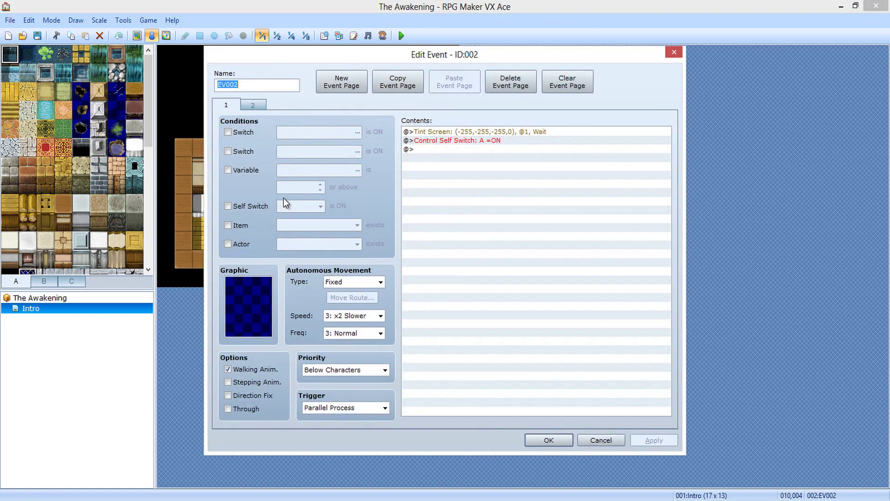
{"action": "left_click", "coordinate": [264, 108]}
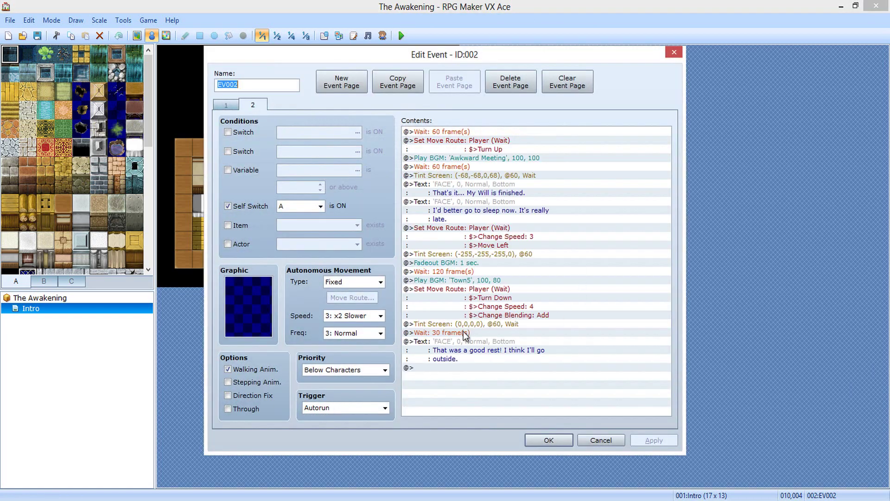
{"action": "left_click", "coordinate": [463, 291]}
{"action": "left_click", "coordinate": [478, 332]}
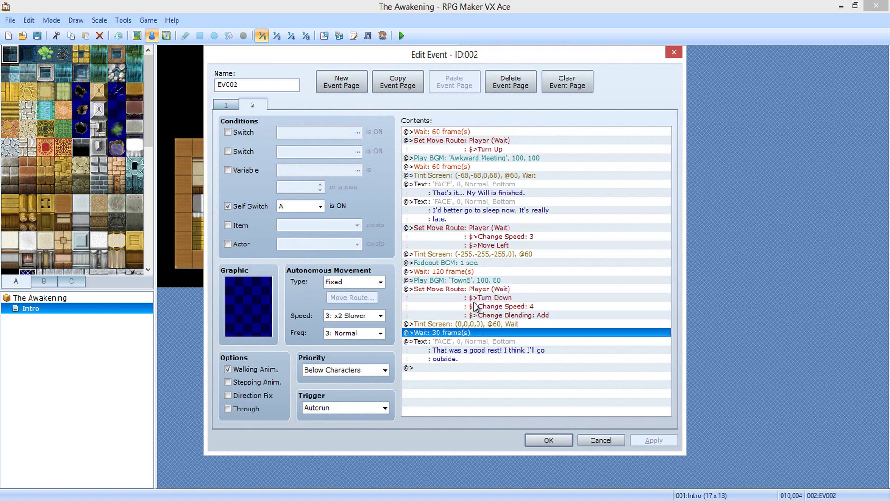
{"action": "left_click", "coordinate": [471, 288]}
{"action": "double_click", "coordinate": [471, 288]}
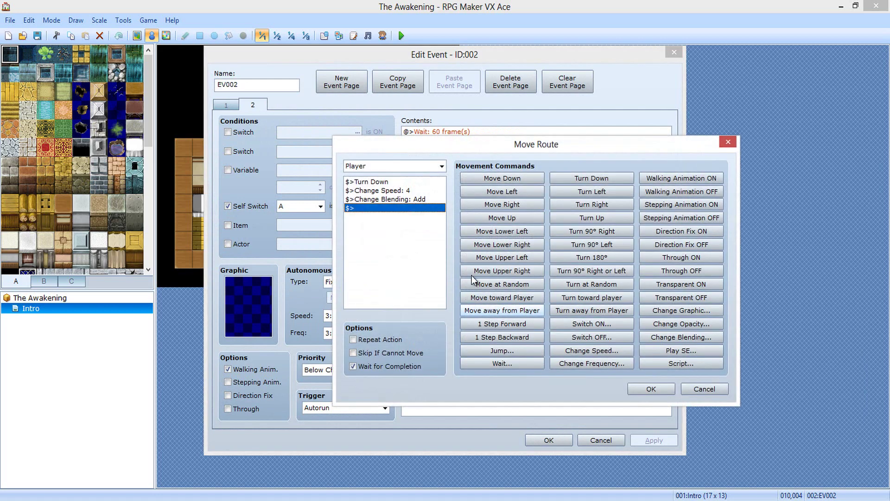
{"action": "left_click", "coordinate": [402, 200]}
{"action": "key", "text": "Delete"}
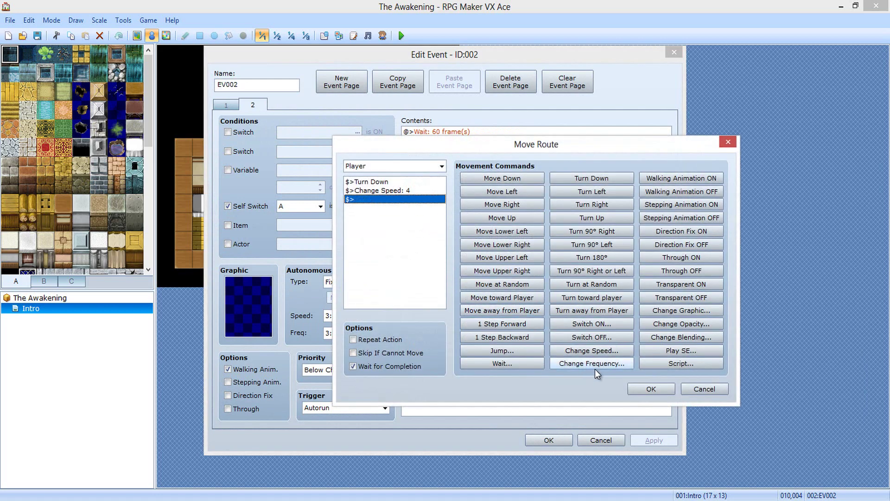
{"action": "left_click", "coordinate": [660, 389]}
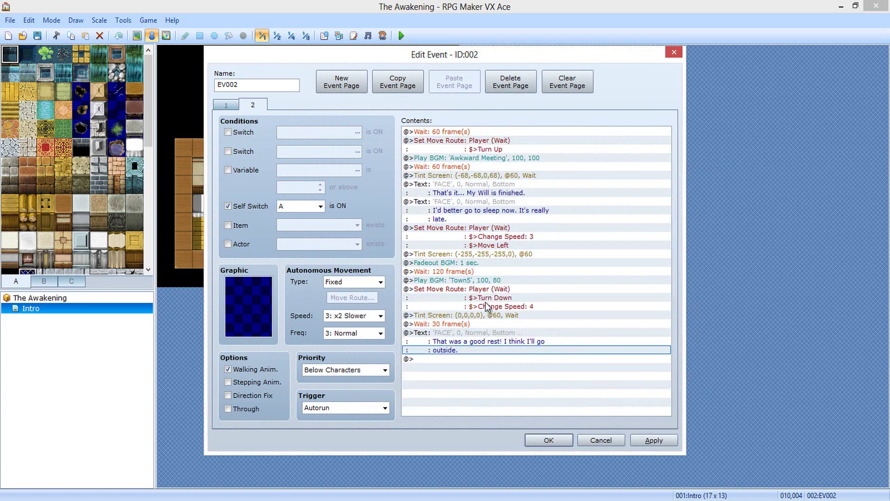
{"action": "left_click", "coordinate": [472, 366]}
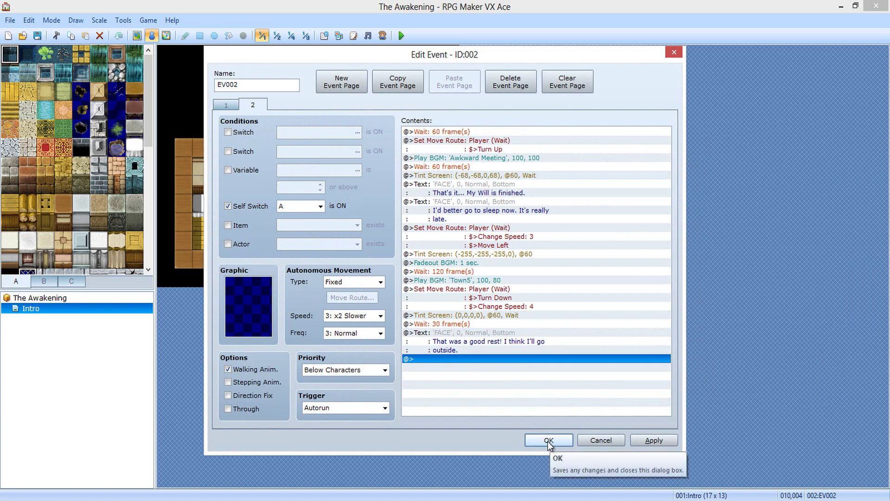
{"action": "left_click", "coordinate": [549, 441]}
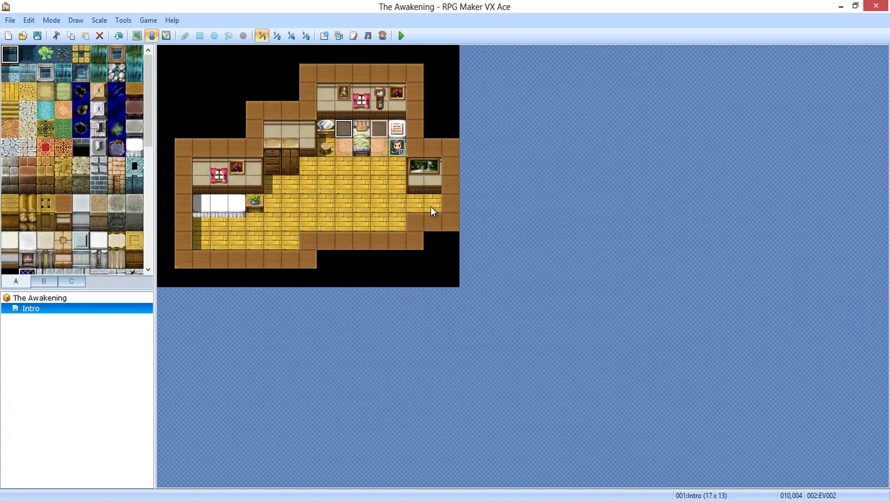
Switch to map editing and pick the two-tile red Church Table with the open book from tileset C
{"action": "left_click", "coordinate": [137, 36]}
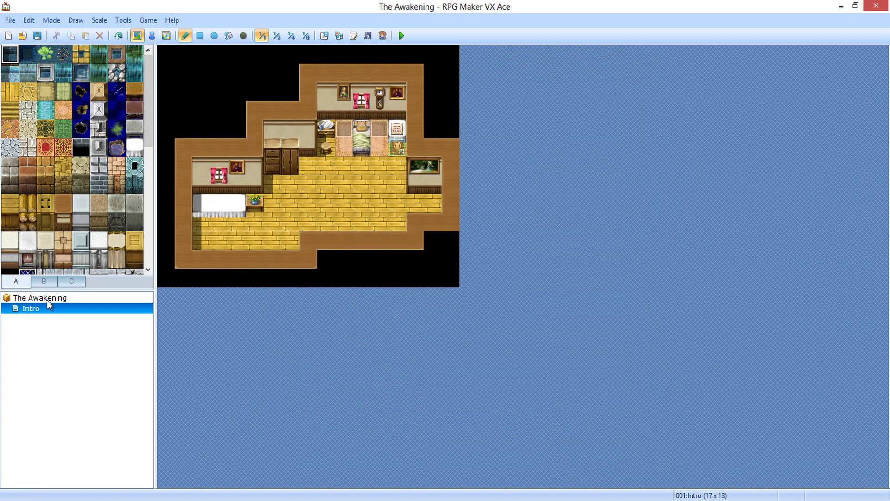
{"action": "left_click", "coordinate": [70, 281]}
{"action": "left_click", "coordinate": [63, 203]}
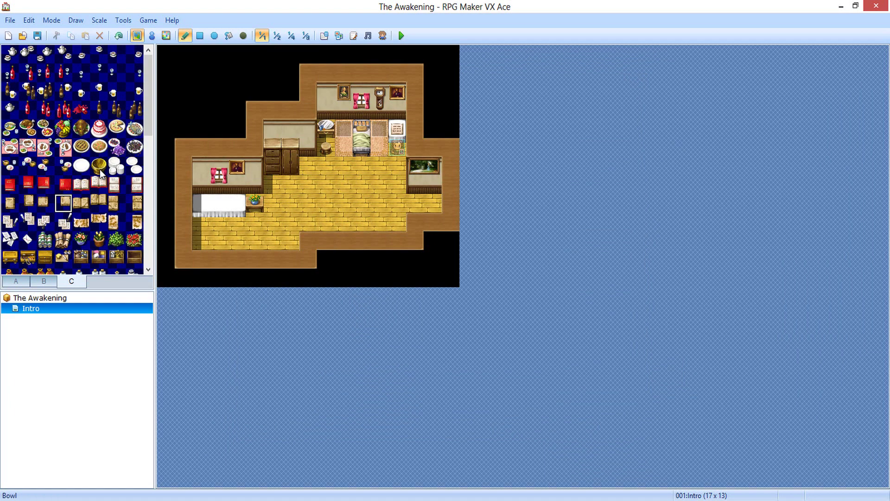
{"action": "left_click", "coordinate": [119, 142]}
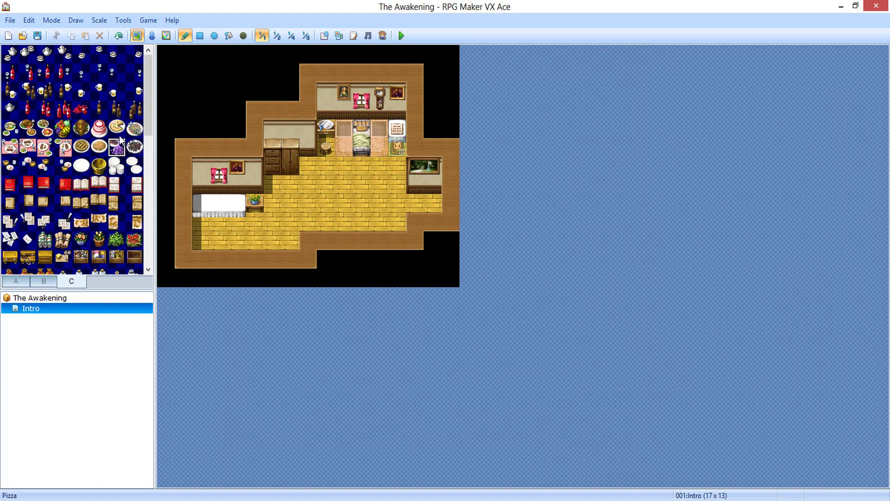
{"action": "left_click", "coordinate": [117, 202]}
{"action": "scroll", "coordinate": [119, 194], "scroll_direction": "down", "scroll_amount": 3}
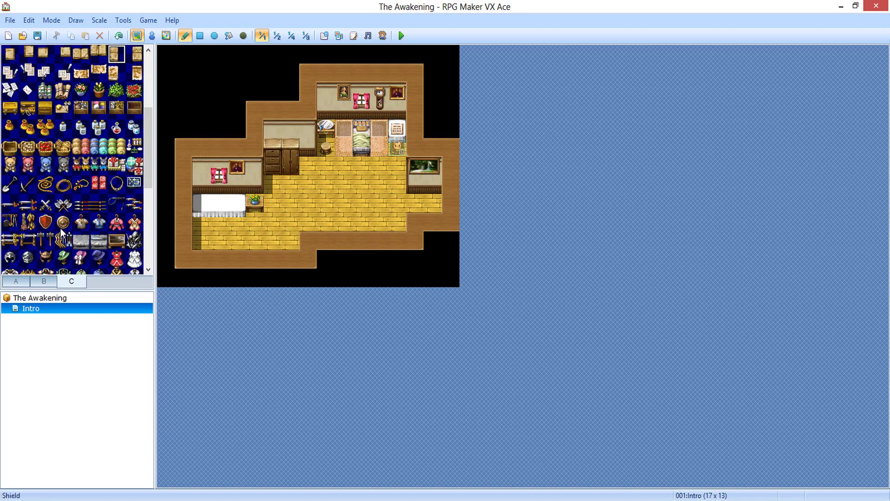
{"action": "scroll", "coordinate": [63, 232], "scroll_direction": "down", "scroll_amount": 2}
{"action": "scroll", "coordinate": [62, 232], "scroll_direction": "down", "scroll_amount": 2}
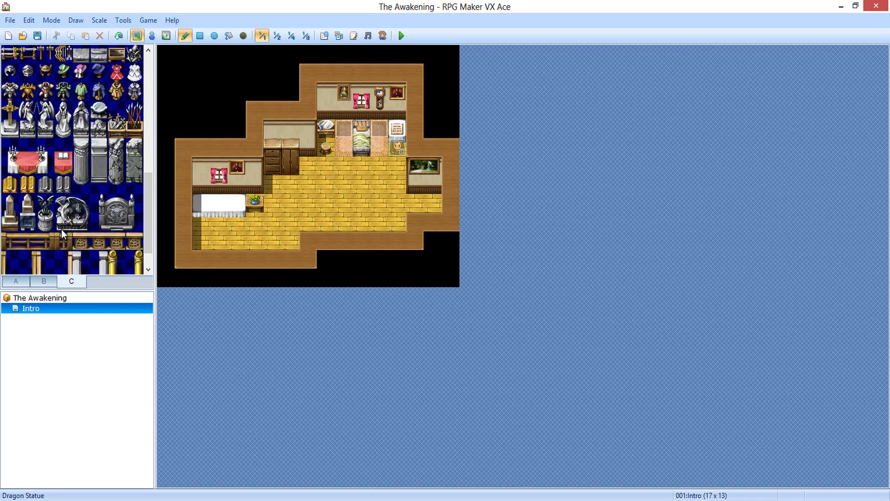
{"action": "scroll", "coordinate": [63, 232], "scroll_direction": "down", "scroll_amount": 1}
{"action": "scroll", "coordinate": [63, 231], "scroll_direction": "up", "scroll_amount": 2}
{"action": "left_click", "coordinate": [65, 172]}
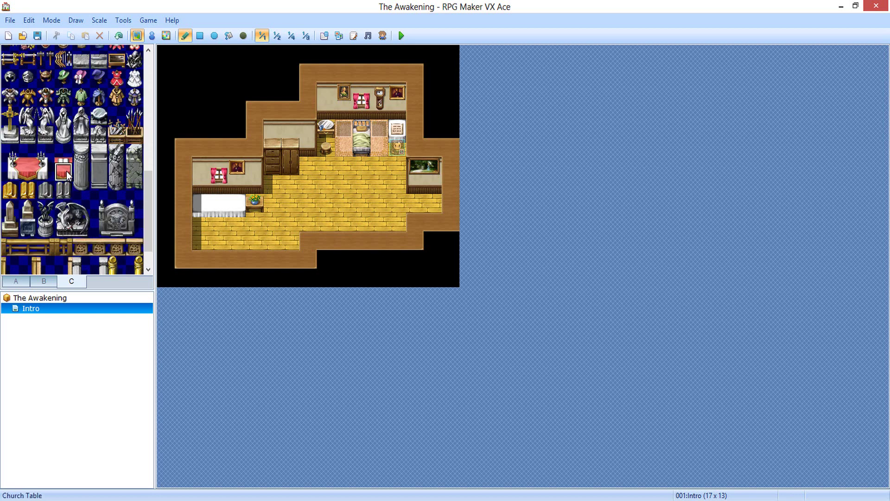
{"action": "left_click_drag", "start_coordinate": [67, 175], "coordinate": [64, 153]}
Try the Church Table at the right and left ends of the white table, undoing each placement
{"action": "left_click", "coordinate": [237, 221]}
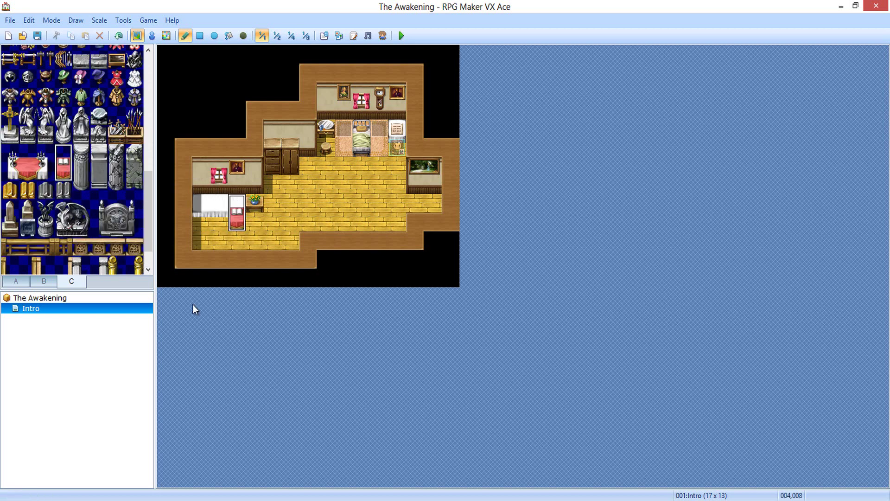
{"action": "key", "text": "ctrl+z"}
{"action": "left_click", "coordinate": [242, 182]}
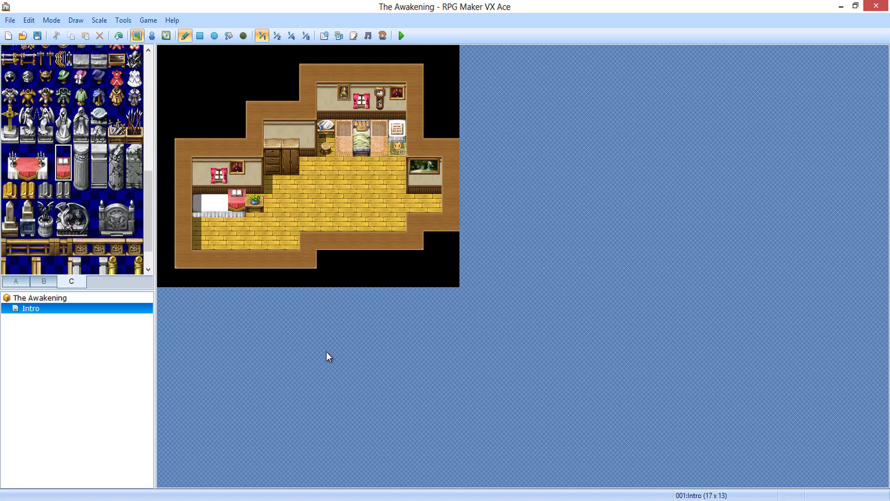
{"action": "key", "text": "ctrl+z"}
{"action": "left_click", "coordinate": [202, 199]}
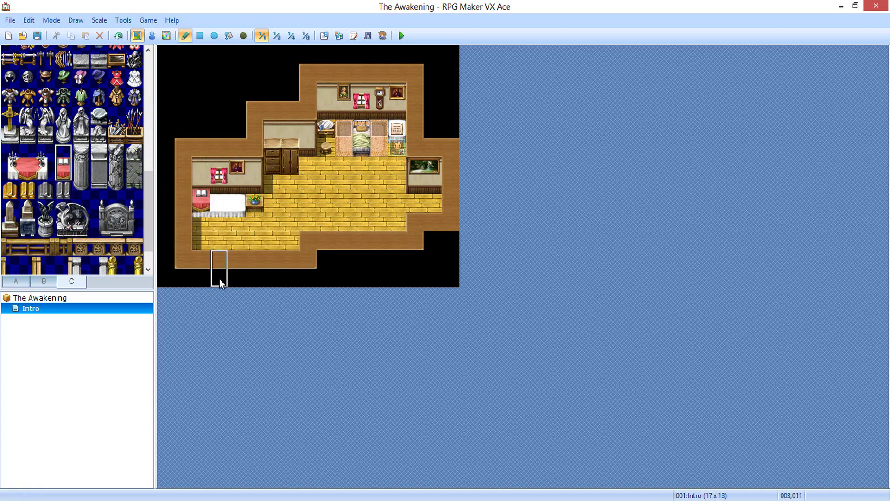
{"action": "key", "text": "ctrl+z"}
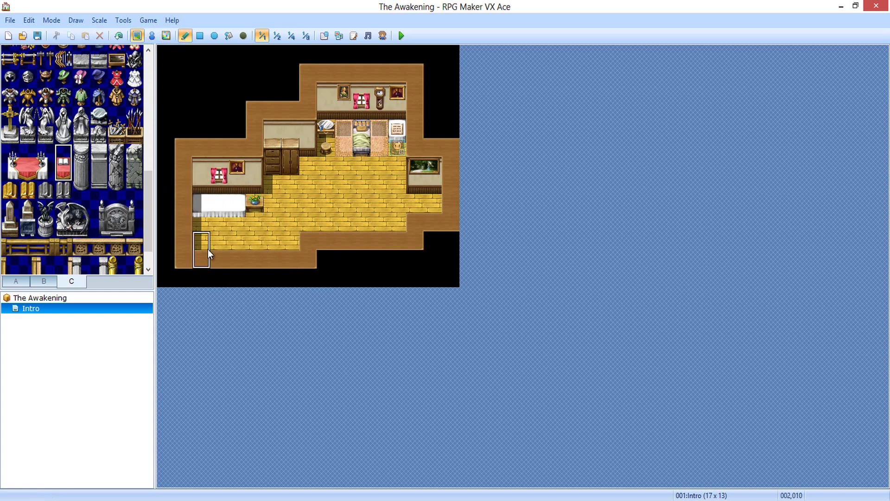
Replace the leftmost tile of the white table with wooden floor and place the Church Table there
{"action": "right_click", "coordinate": [204, 243]}
{"action": "left_click", "coordinate": [201, 203]}
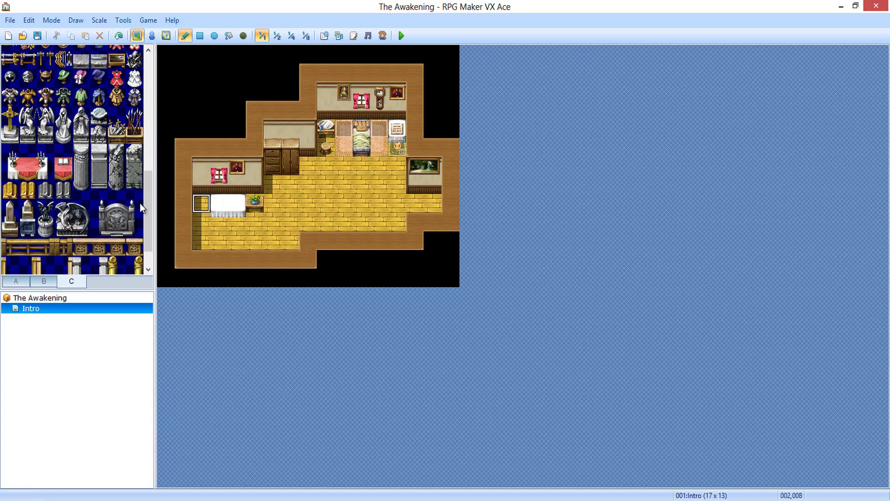
{"action": "left_click", "coordinate": [63, 169]}
{"action": "left_click", "coordinate": [198, 184]}
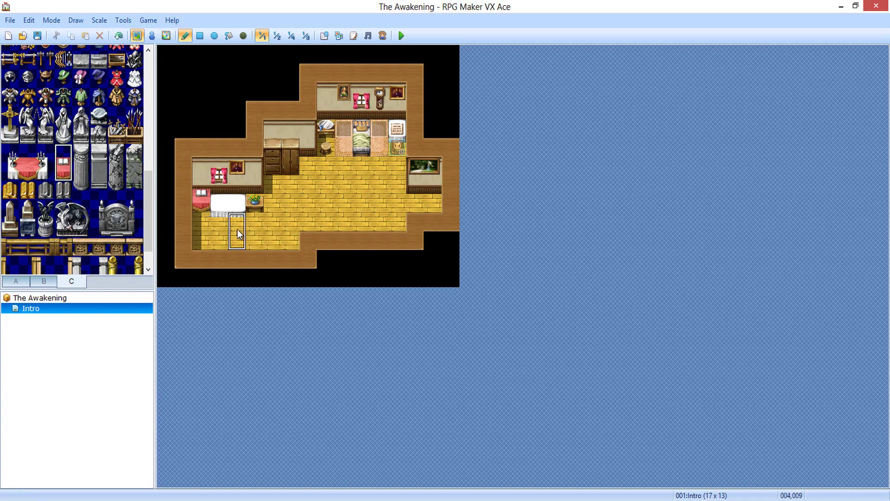
Try the candlestick, plain red and open-book Church Table pieces over the white table, undoing each placement
{"action": "left_click_drag", "start_coordinate": [47, 169], "coordinate": [12, 153]}
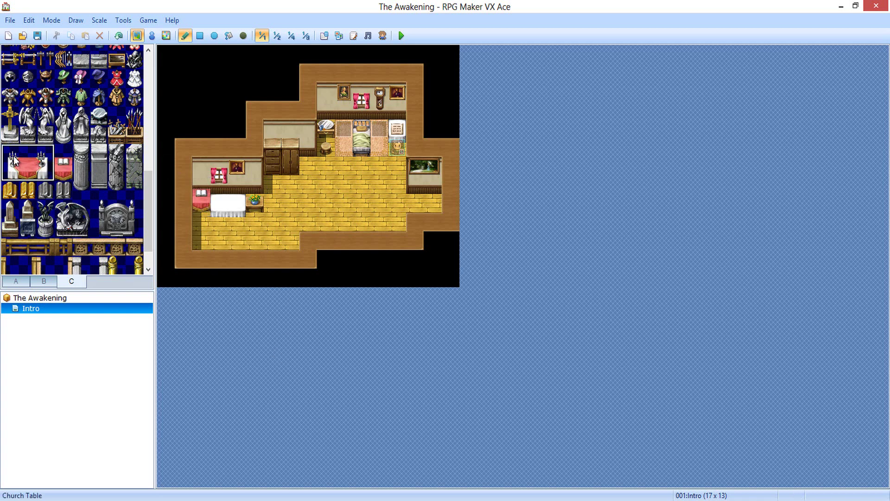
{"action": "left_click", "coordinate": [221, 202]}
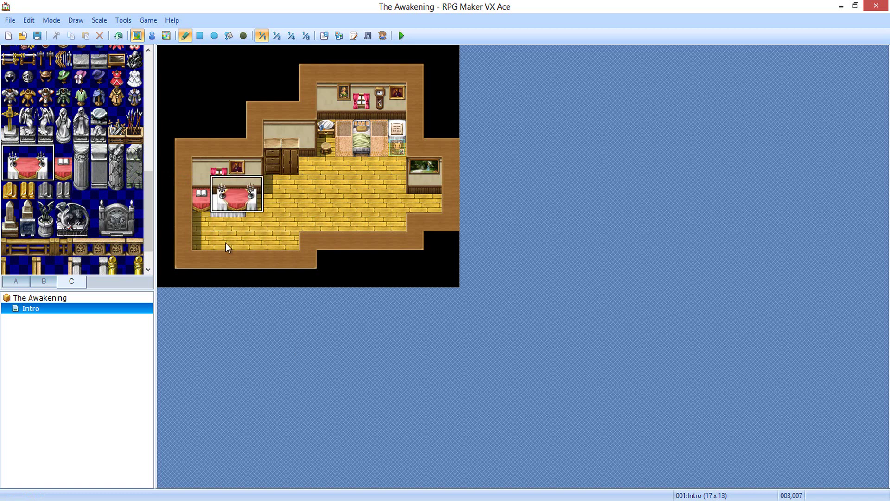
{"action": "key", "text": "ctrl+z"}
{"action": "left_click_drag", "start_coordinate": [28, 153], "coordinate": [28, 170]}
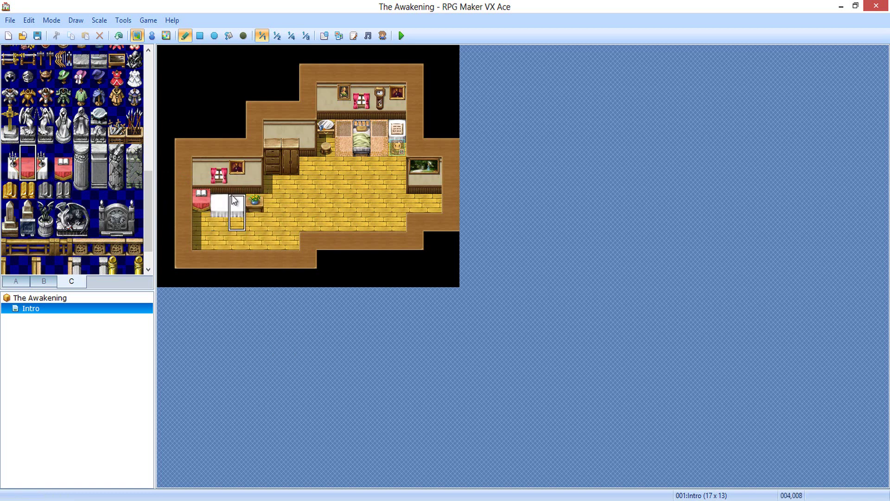
{"action": "left_click_drag", "start_coordinate": [230, 188], "coordinate": [219, 189]}
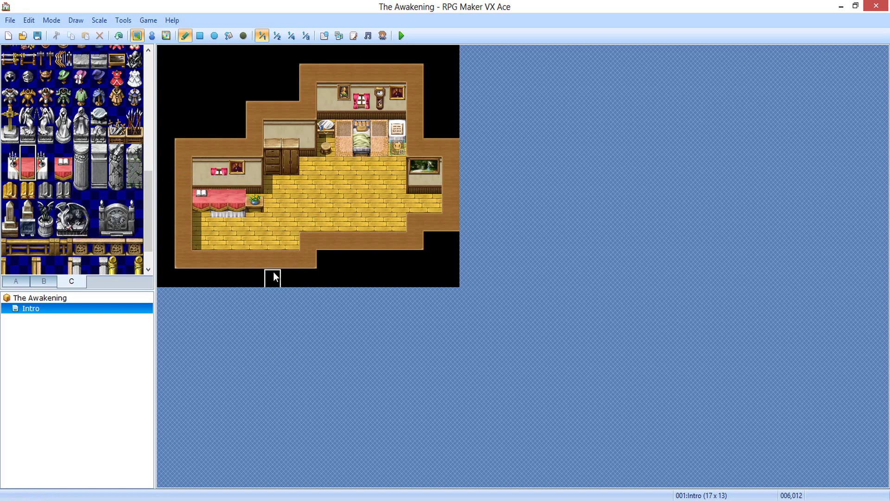
{"action": "key", "text": "ctrl+z"}
{"action": "left_click", "coordinate": [66, 171]}
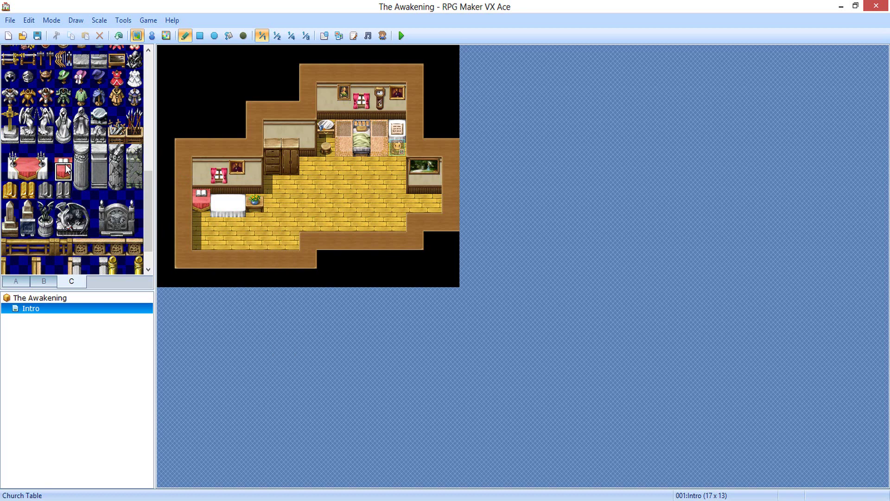
{"action": "left_click_drag", "start_coordinate": [218, 188], "coordinate": [237, 189]}
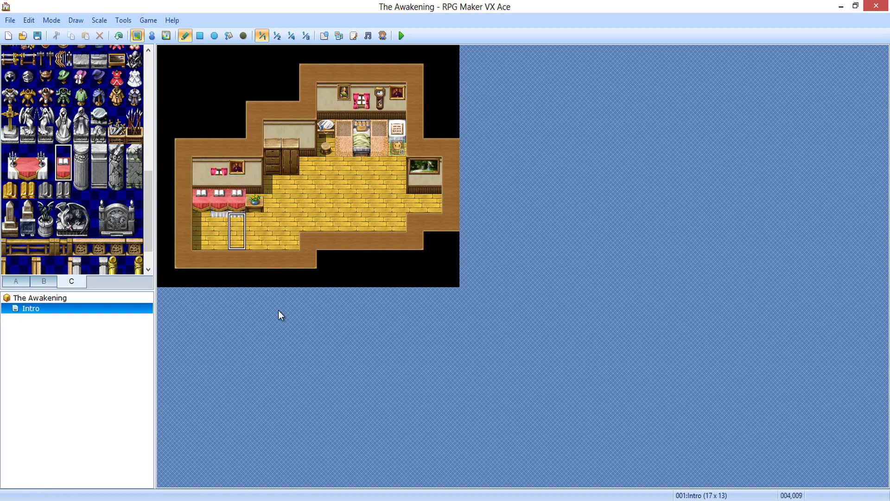
{"action": "key", "text": "ctrl+z"}
Place the potted plant and the unrolled parchment from tileset C on the white table's two tiles and switch to event editing
{"action": "scroll", "coordinate": [102, 182], "scroll_direction": "up", "scroll_amount": 10}
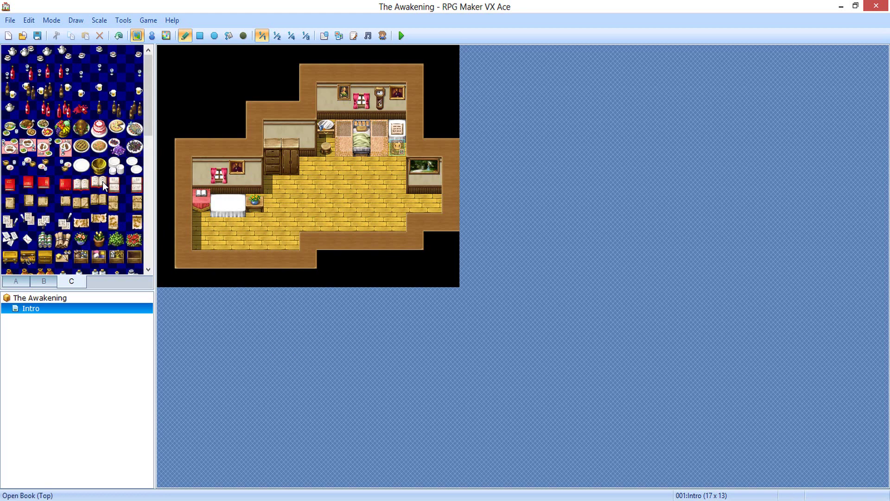
{"action": "left_click", "coordinate": [99, 242]}
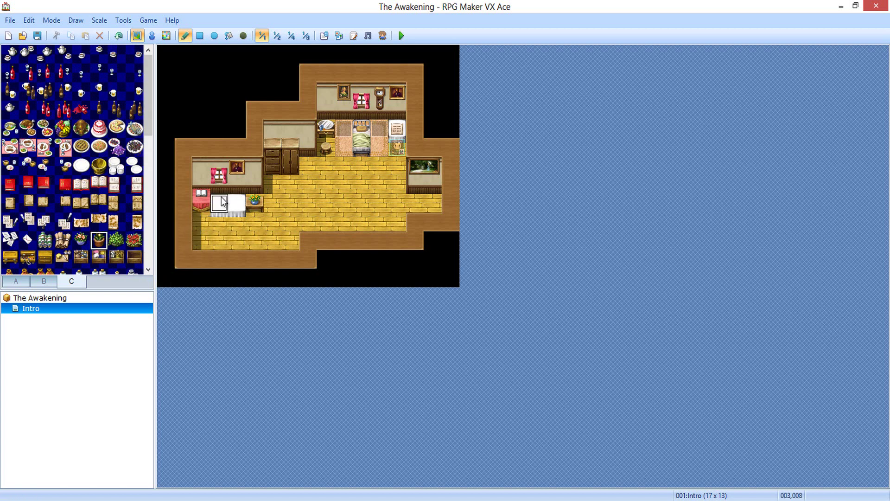
{"action": "left_click", "coordinate": [220, 204]}
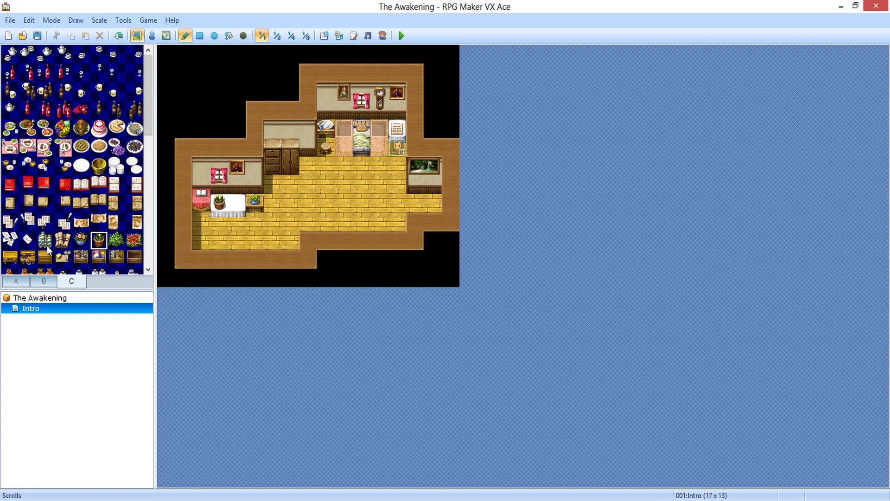
{"action": "left_click", "coordinate": [27, 240]}
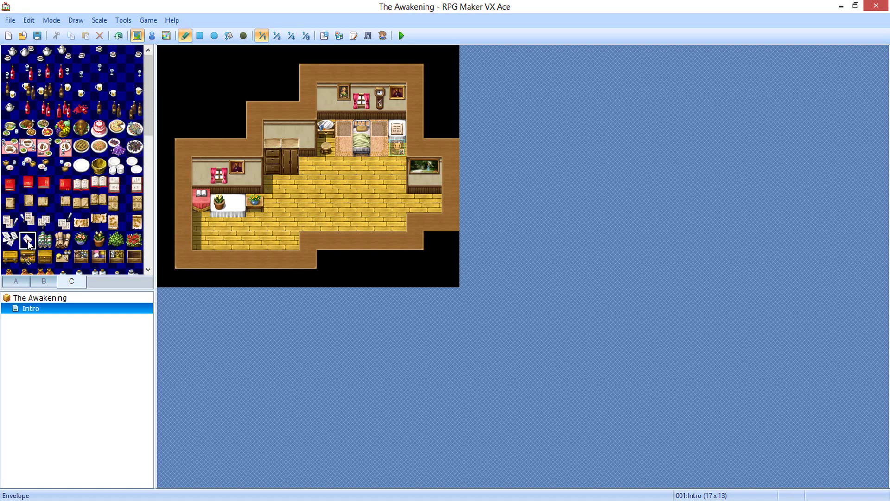
{"action": "left_click", "coordinate": [82, 222]}
{"action": "left_click", "coordinate": [236, 204]}
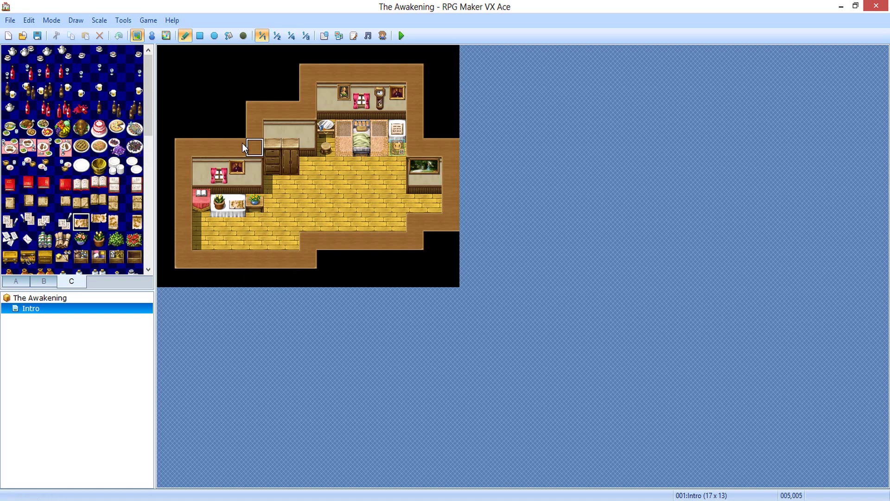
{"action": "left_click", "coordinate": [150, 37]}
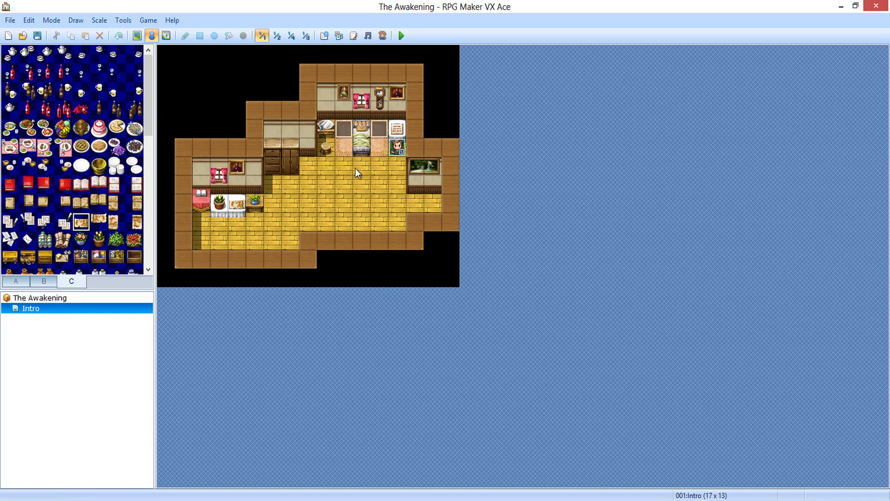
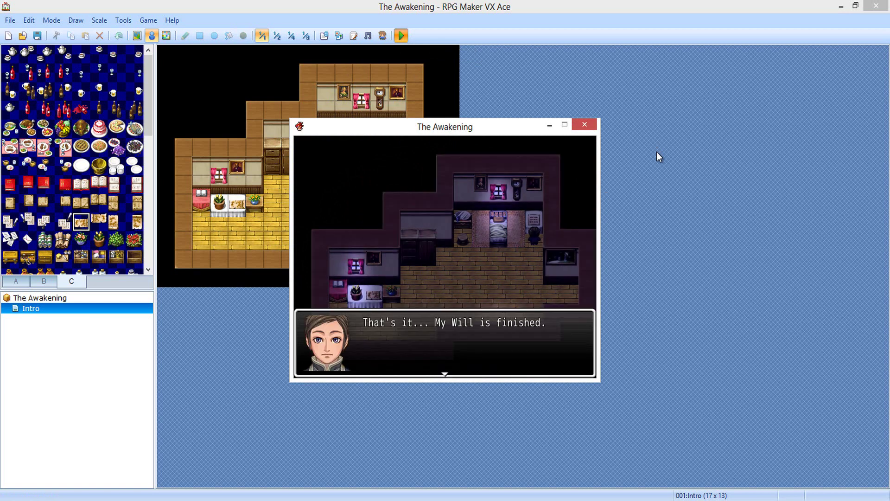
Play through the intro cutscene dialogue up to the waking-up message and close the playtest
{"action": "key", "text": "Return"}
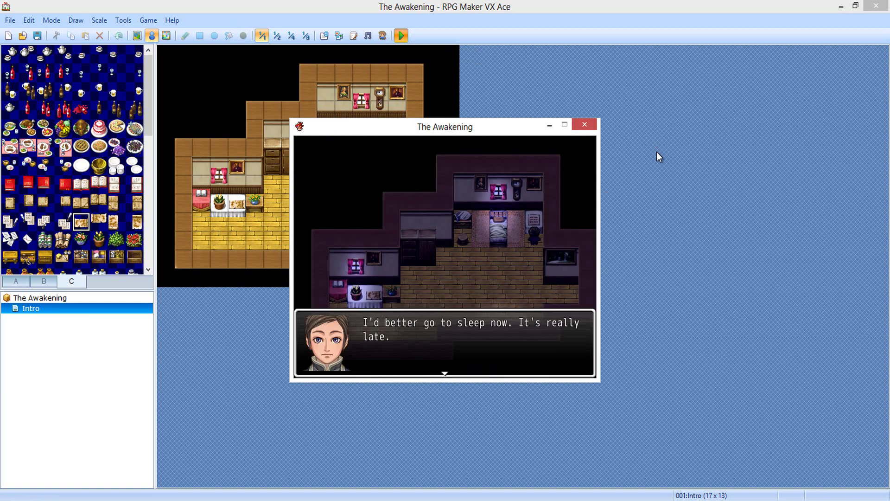
{"action": "key", "text": "Return"}
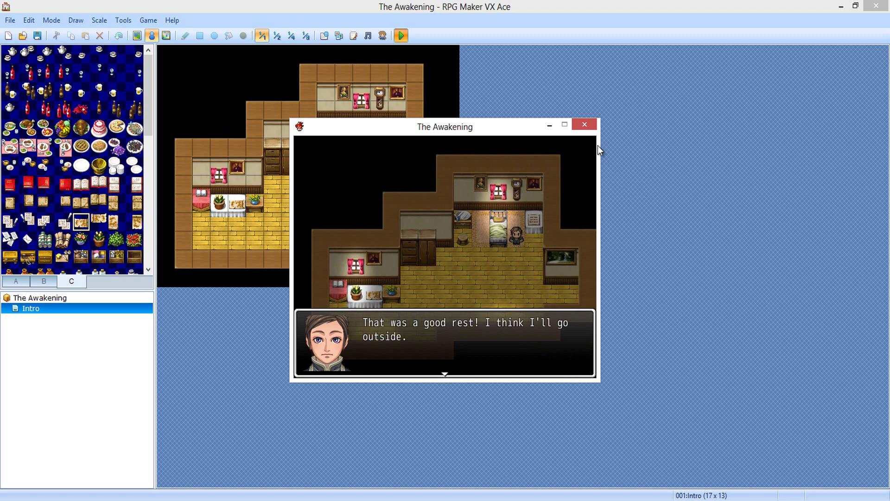
{"action": "left_click", "coordinate": [583, 123]}
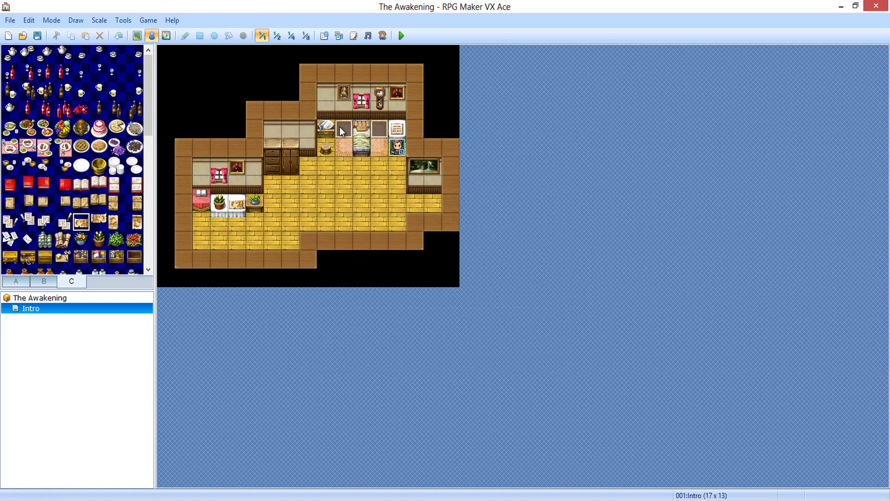
Open page 2 of event EV002 beside the bed and select its Wait: 30 frames command
{"action": "double_click", "coordinate": [344, 127]}
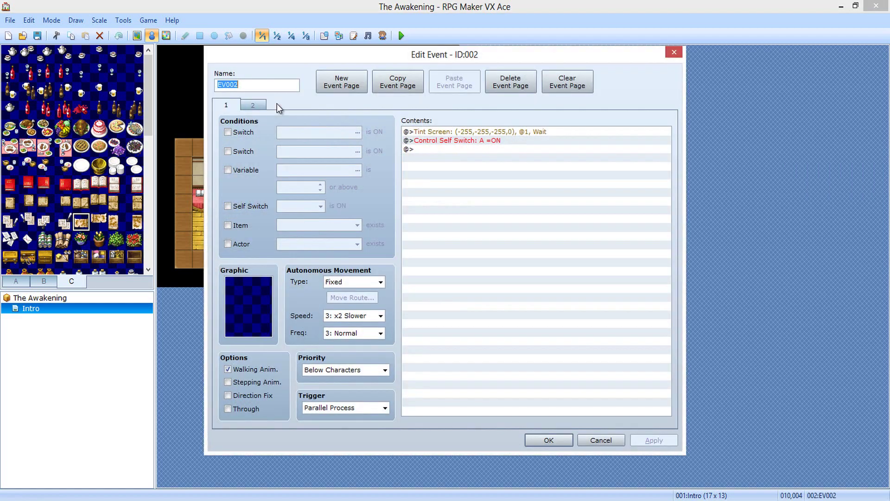
{"action": "left_click", "coordinate": [255, 103]}
{"action": "left_click", "coordinate": [478, 324]}
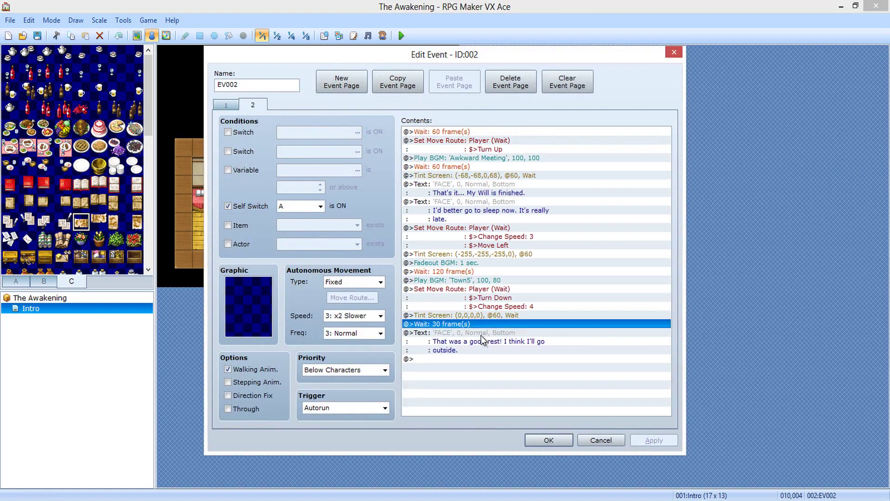
{"action": "left_click", "coordinate": [481, 336]}
{"action": "right_click", "coordinate": [480, 335]}
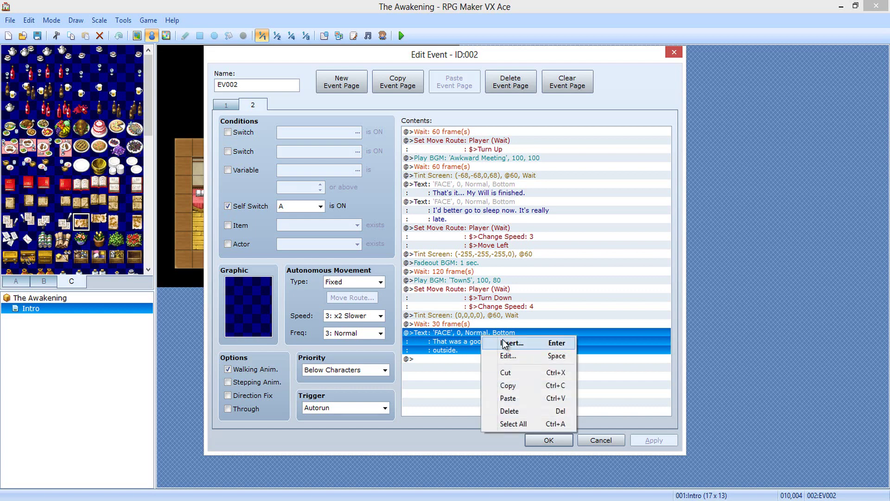
{"action": "left_click", "coordinate": [503, 340]}
{"action": "left_click", "coordinate": [621, 437]}
Set the duration of the waking-up Tint Screen (0,0,0,0) command to 120 frames
{"action": "double_click", "coordinate": [504, 318]}
{"action": "double_click", "coordinate": [440, 333]}
{"action": "type", "text": "120"}
{"action": "key", "text": "Return"}
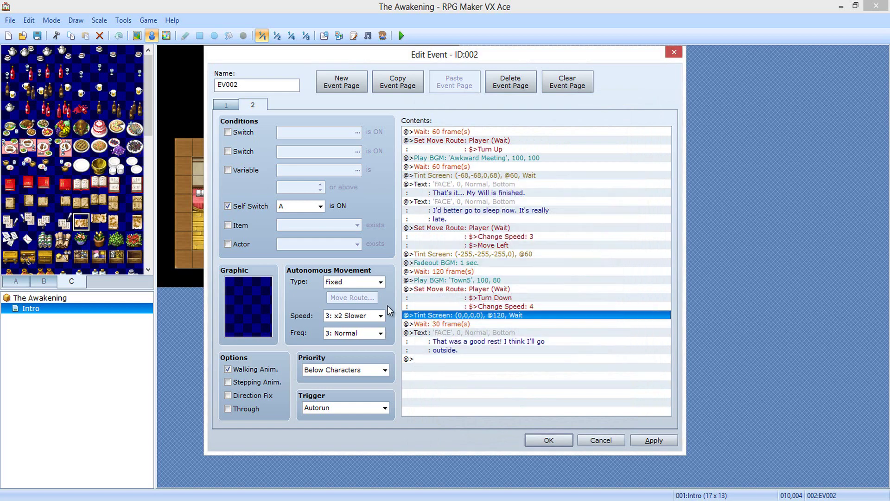
Replace the "That was a good rest! I think I'll go outside." message with a Player move route starting with Change Speed: 3
{"action": "left_click", "coordinate": [481, 333]}
{"action": "key", "text": "Delete"}
{"action": "double_click", "coordinate": [458, 331]}
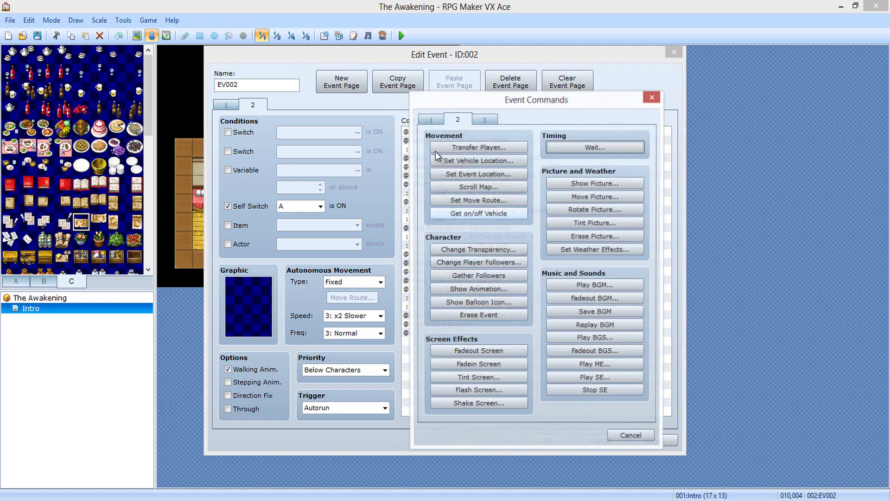
{"action": "left_click", "coordinate": [480, 200]}
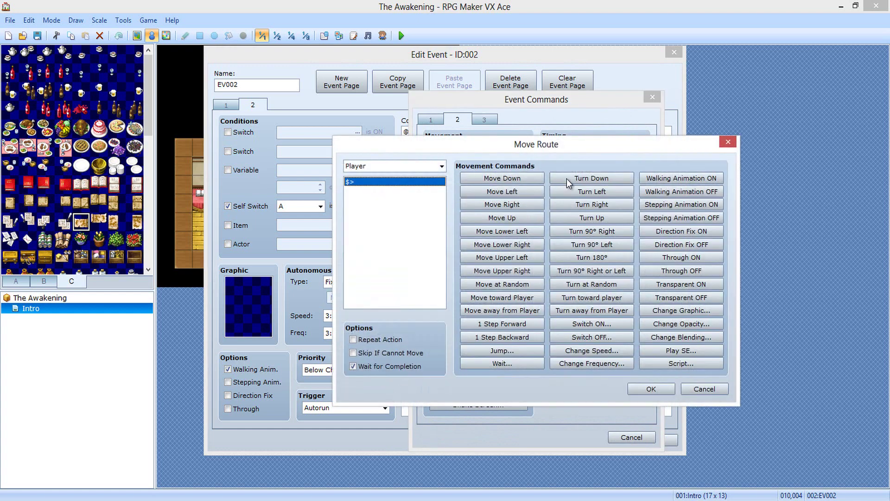
{"action": "left_click", "coordinate": [622, 355]}
{"action": "left_click", "coordinate": [629, 345]}
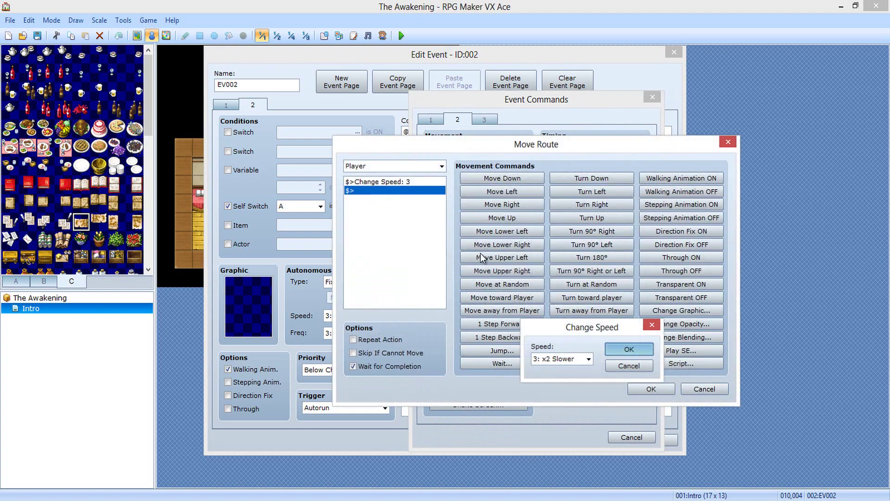
Add three Move Down commands and a Wait of 25 frames to the player's move route
{"action": "left_click", "coordinate": [499, 178]}
{"action": "left_click", "coordinate": [499, 178]}
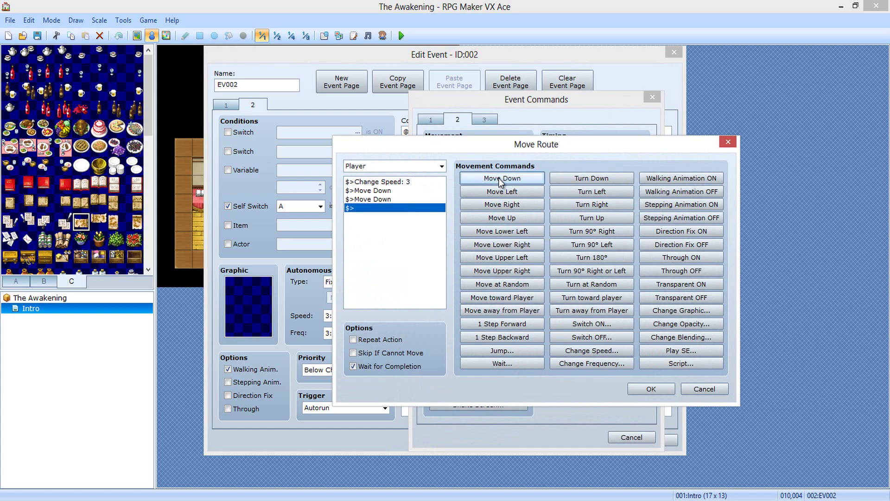
{"action": "left_click", "coordinate": [499, 178]}
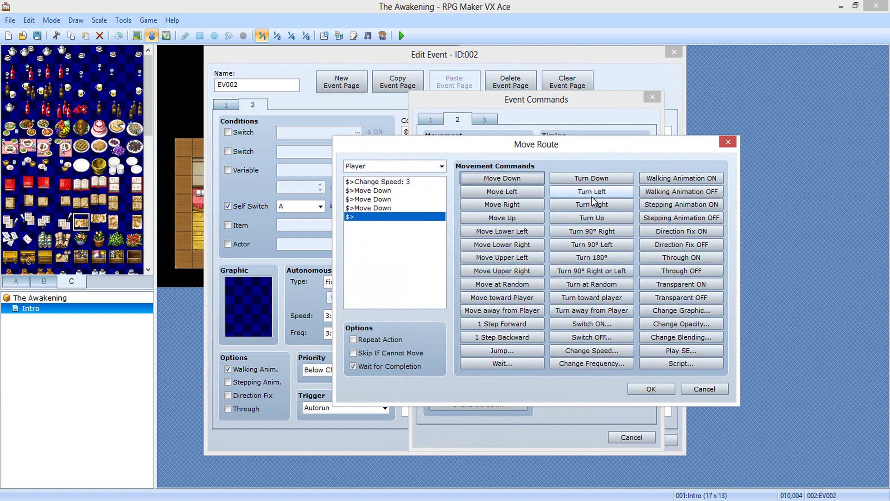
{"action": "left_click", "coordinate": [523, 364]}
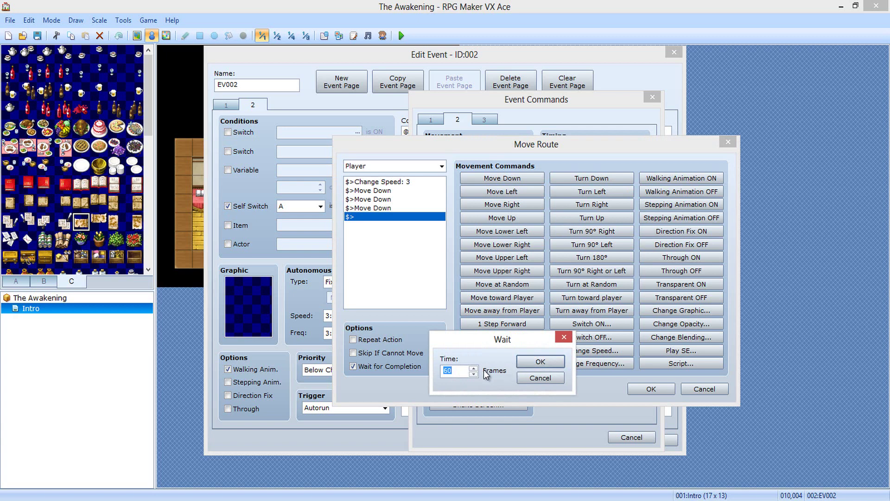
{"action": "type", "text": "25"}
{"action": "left_click", "coordinate": [540, 362]}
Finish the move route with Turn Left, Wait 60 frames, Turn Right, Wait 60 frames and Turn Down, and confirm it
{"action": "left_click", "coordinate": [589, 192]}
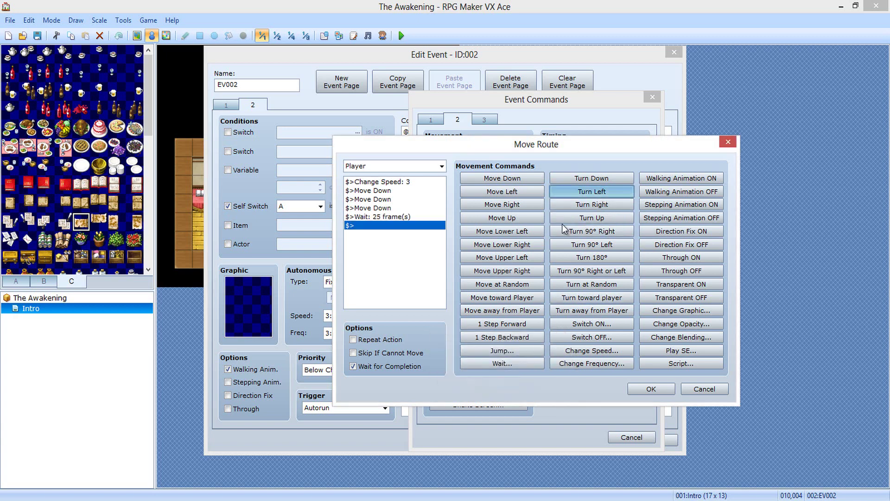
{"action": "left_click", "coordinate": [491, 364]}
{"action": "left_click", "coordinate": [538, 361]}
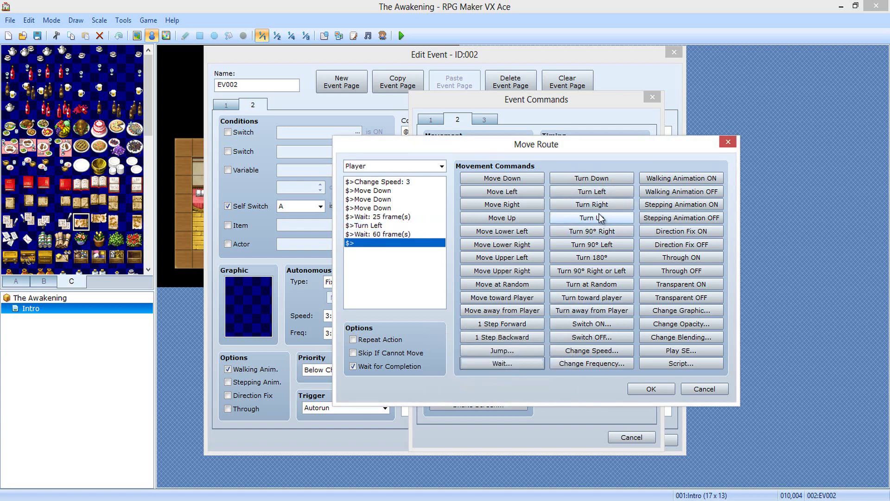
{"action": "left_click", "coordinate": [592, 204]}
{"action": "left_click", "coordinate": [502, 365]}
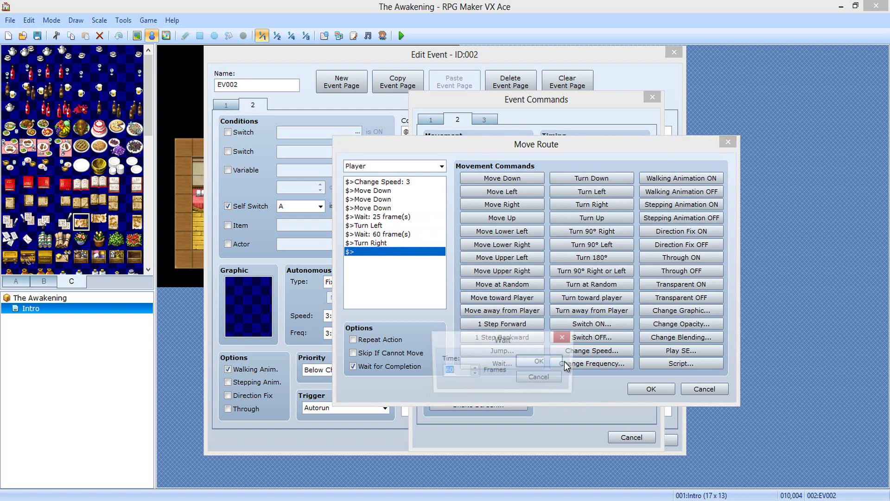
{"action": "left_click", "coordinate": [539, 361]}
{"action": "left_click", "coordinate": [589, 180]}
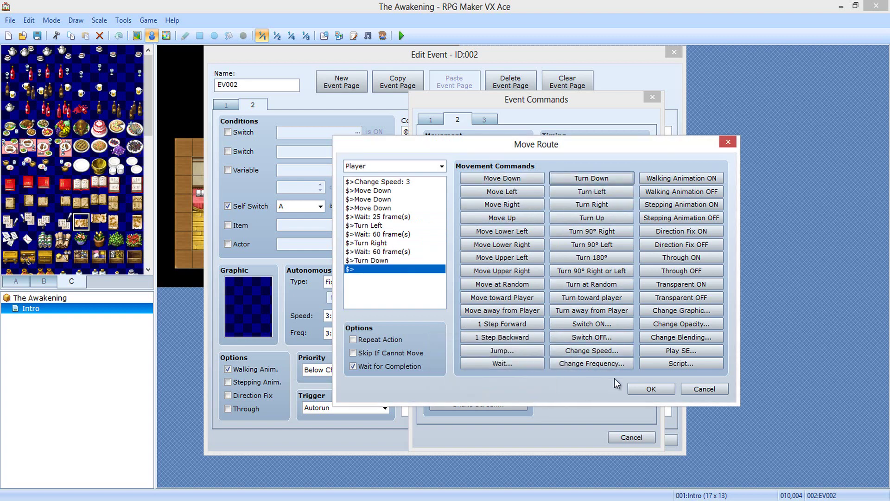
{"action": "left_click", "coordinate": [643, 389]}
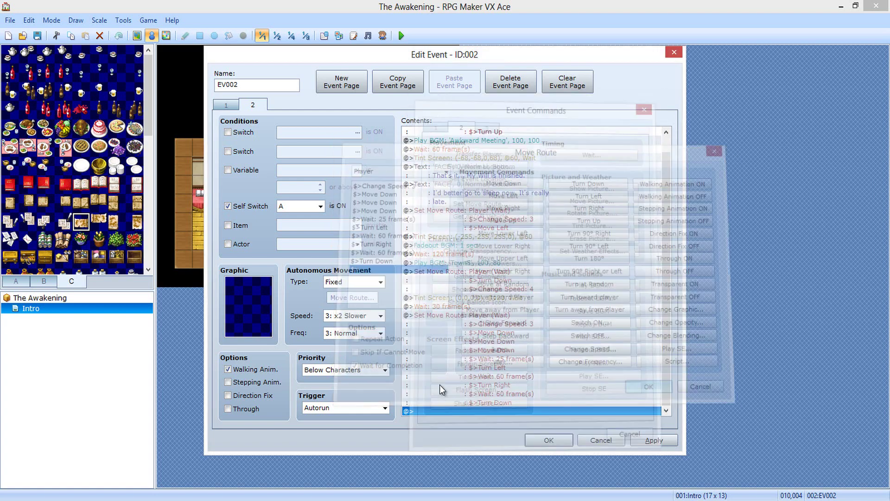
{"action": "double_click", "coordinate": [483, 411]}
{"action": "left_click", "coordinate": [439, 121]}
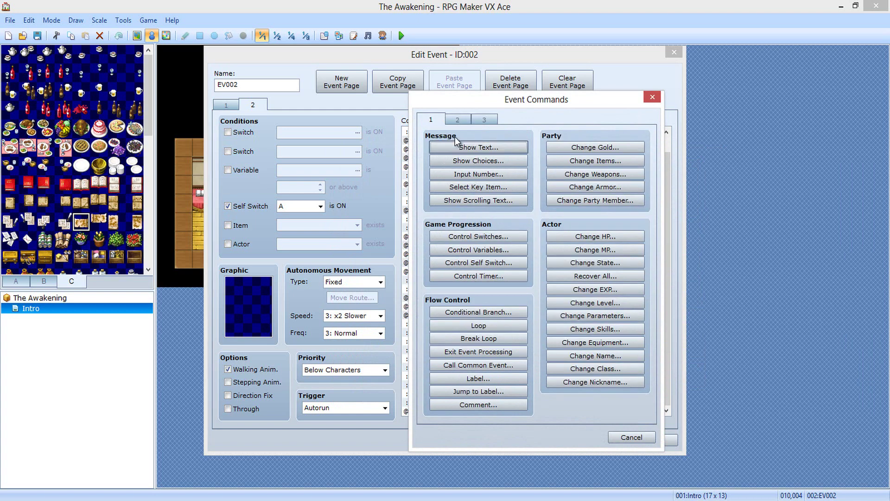
{"action": "left_click", "coordinate": [470, 149]}
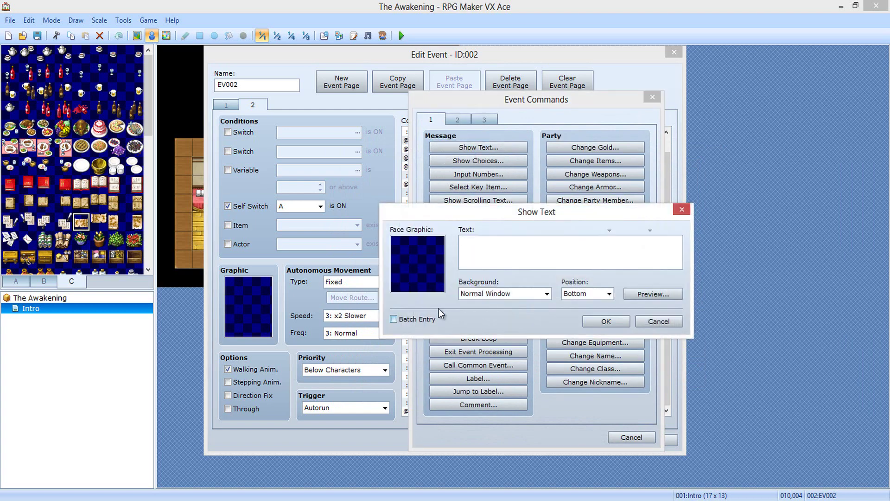
{"action": "left_click", "coordinate": [503, 294]}
{"action": "left_click", "coordinate": [498, 314]}
{"action": "left_click", "coordinate": [563, 293]}
{"action": "left_click", "coordinate": [574, 313]}
{"action": "left_click", "coordinate": [529, 249]}
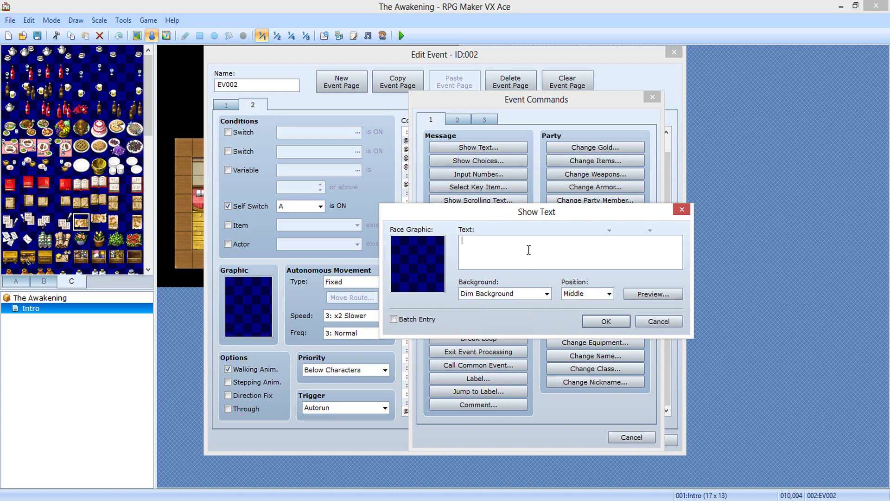
{"action": "type", "text": "Controls: Arrow keys to move"}
{"action": "key", "text": "ctrl+a"}
{"action": "key", "text": "BackSpace"}
{"action": "type", "text": "Objective:"}
{"action": "key", "text": "ctrl+a"}
{"action": "key", "text": "BackSpace"}
{"action": "left_click", "coordinate": [661, 324]}
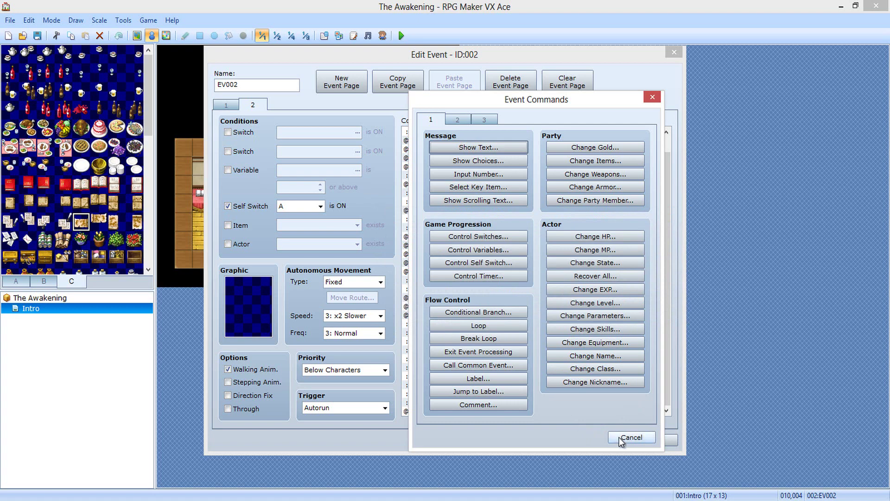
Replace the "That's it... My Will is finished." message with "Got it! My plans for tomorrow are finished!" and confirm the changes to EV002
{"action": "key", "text": "Escape"}
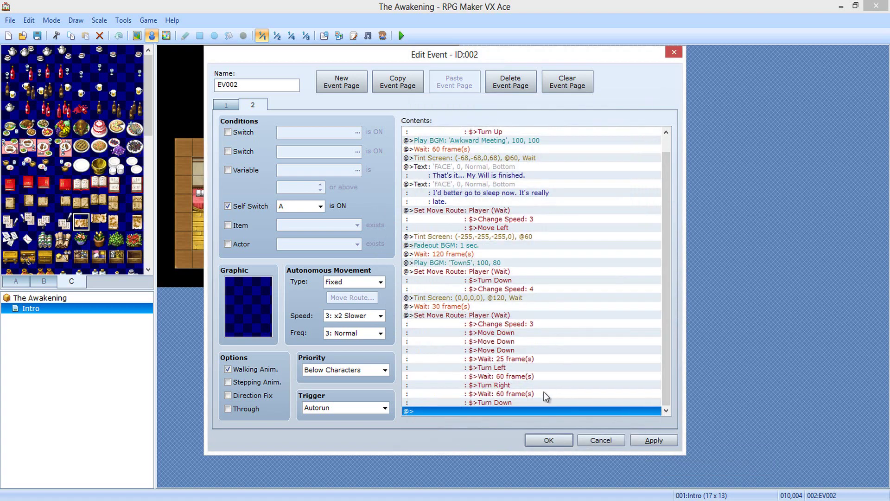
{"action": "left_click", "coordinate": [495, 171]}
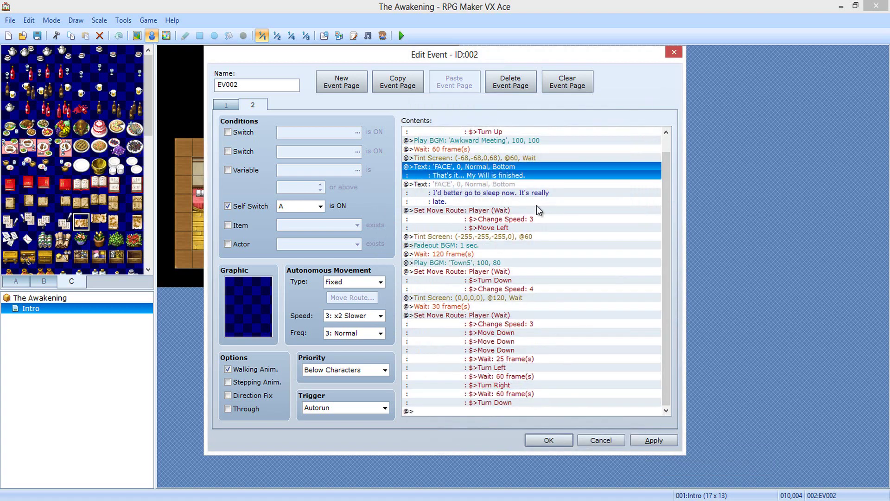
{"action": "key", "text": "Return"}
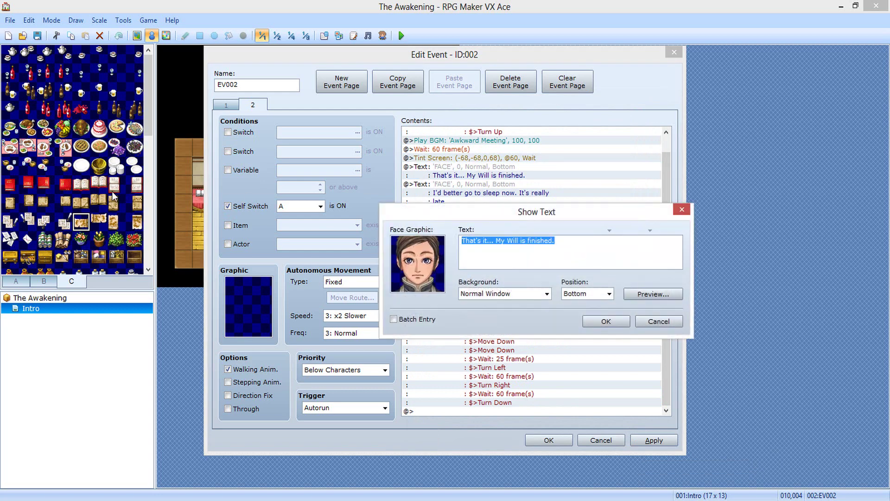
{"action": "type", "text": "Got it! My plans for tomorrow are"}
{"action": "key", "text": "Return"}
{"action": "type", "text": "finished!"}
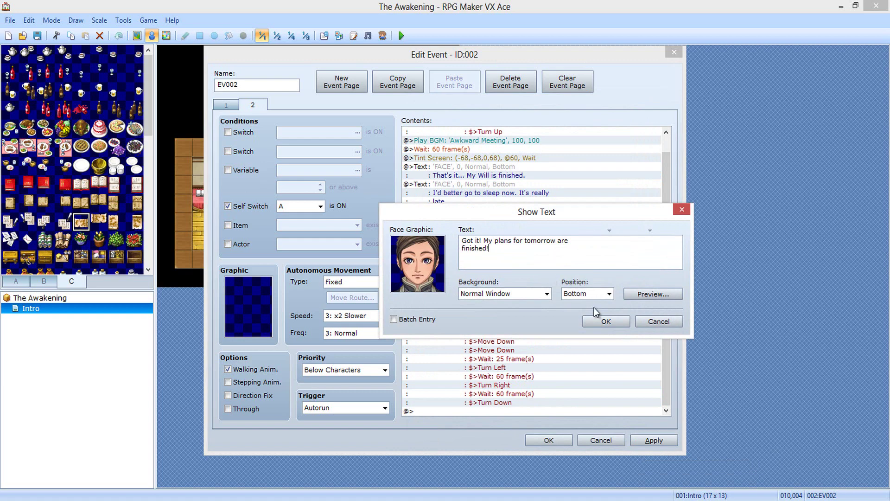
{"action": "left_click", "coordinate": [606, 321]}
{"action": "left_click", "coordinate": [541, 323]}
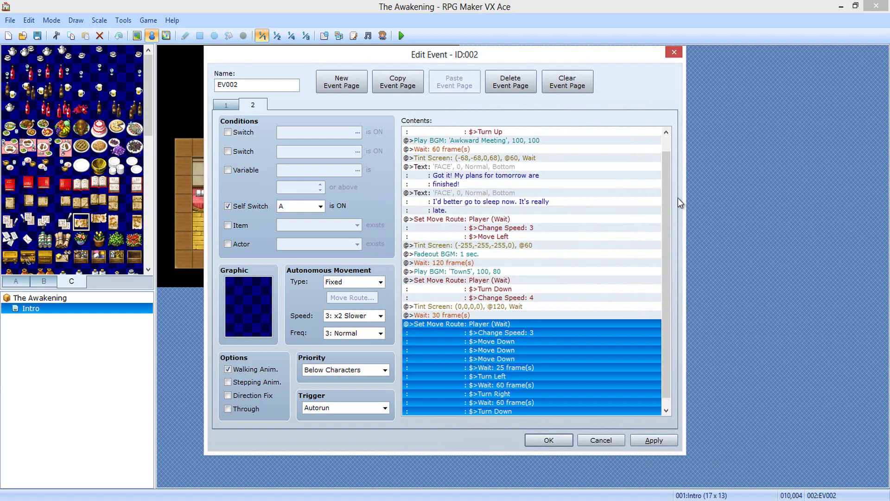
{"action": "scroll", "coordinate": [660, 269], "scroll_direction": "down", "scroll_amount": 1}
{"action": "left_click", "coordinate": [585, 367]}
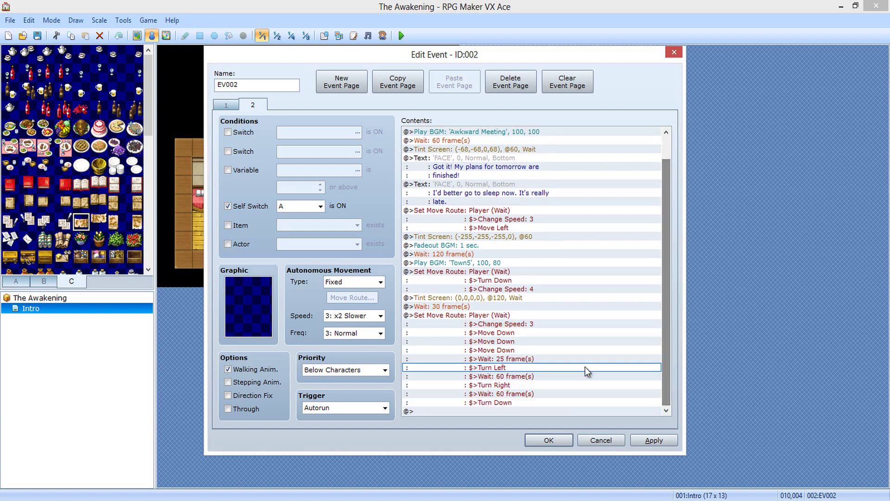
{"action": "left_click", "coordinate": [551, 413]}
{"action": "left_click", "coordinate": [549, 440]}
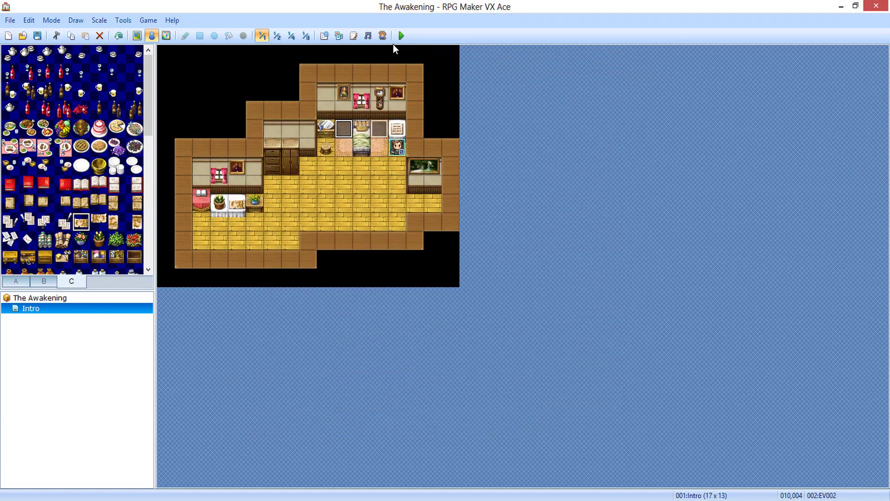
Playtest the intro cutscene through both bedtime messages and the player's waking-up walk, and close the game window
{"action": "left_click", "coordinate": [400, 38]}
{"action": "left_click", "coordinate": [408, 281]}
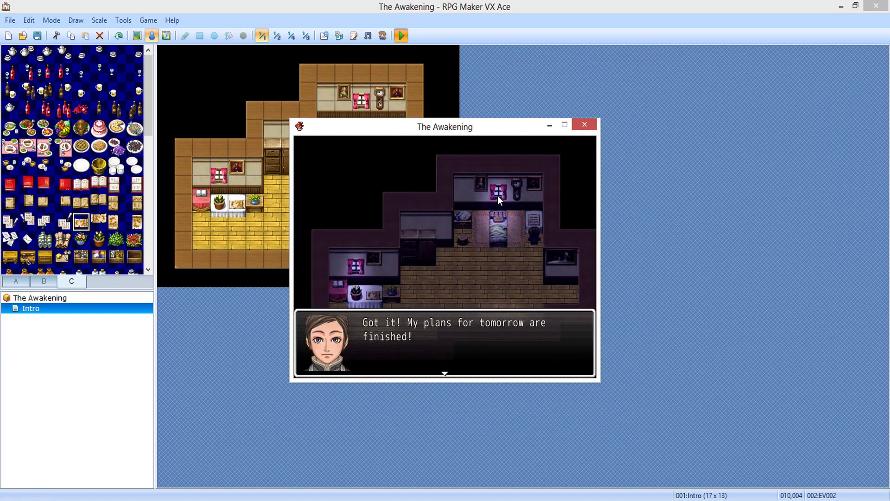
{"action": "key", "text": "Return"}
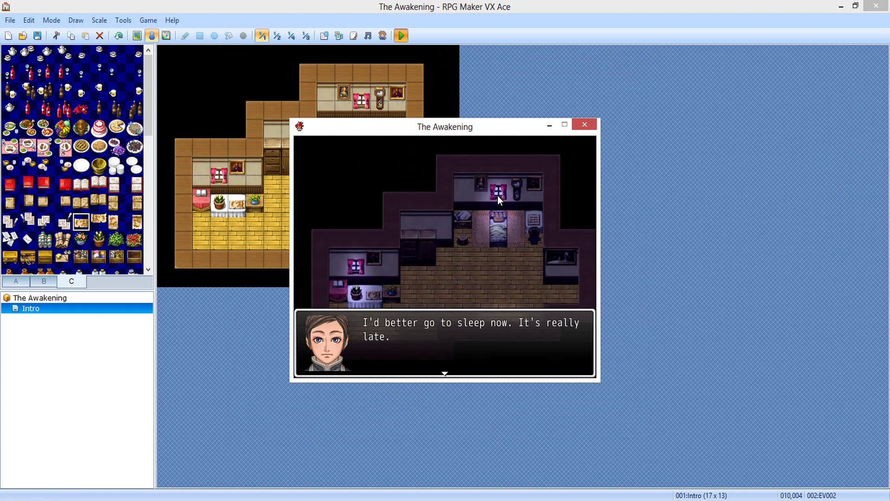
{"action": "key", "text": "Return"}
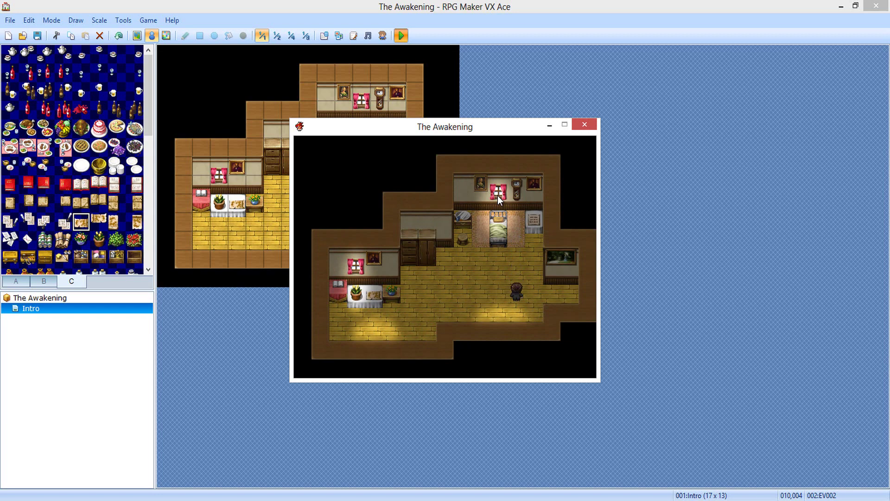
{"action": "left_click", "coordinate": [584, 126]}
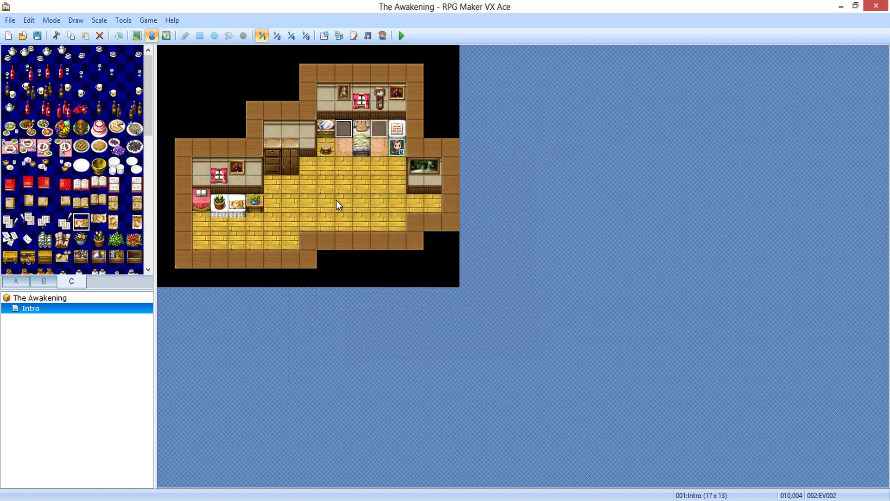